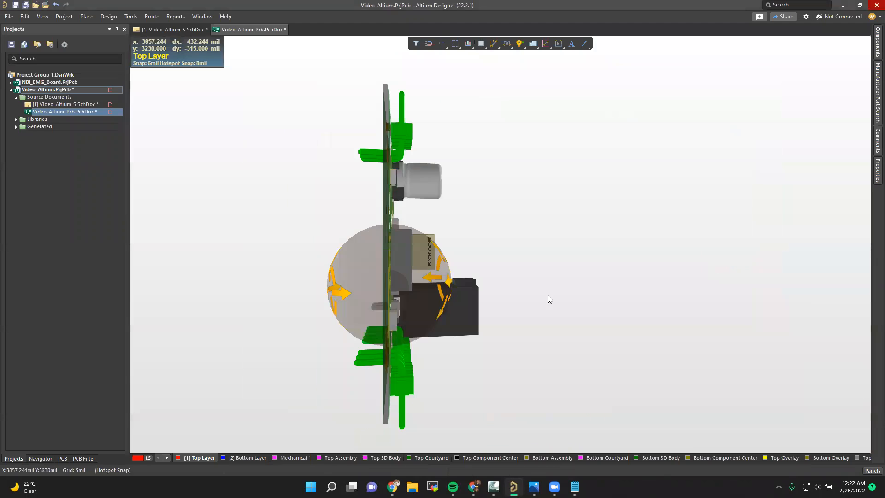
# Step: Rotate the 3D board to inspect its front and back, and return to the 2D layout view
pyautogui.keyDown('shift'); pyautogui.scroll(5, 352, 286); pyautogui.keyUp('shift')
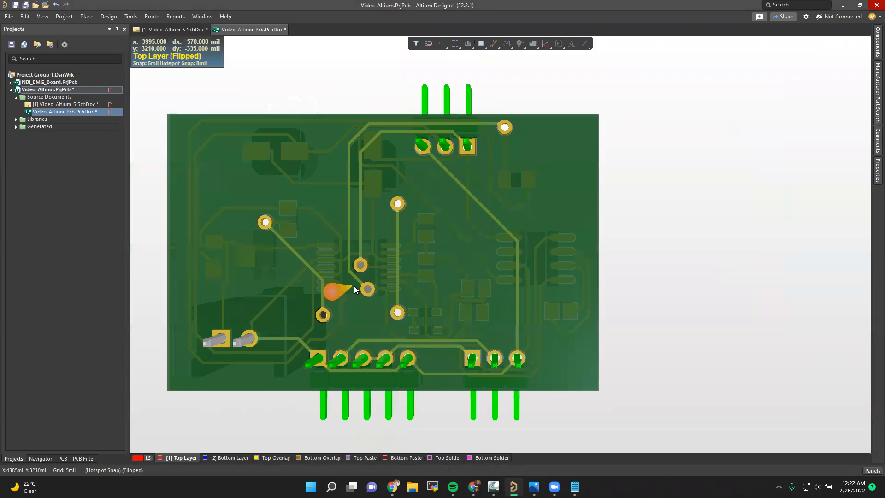
pyautogui.keyDown('shift'); pyautogui.moveTo(309, 296); pyautogui.dragTo(714, 299, button='right'); pyautogui.keyUp('shift')
pyautogui.keyDown('shift'); pyautogui.moveTo(241, 288); pyautogui.dragTo(460, 301, button='right'); pyautogui.keyUp('shift')
pyautogui.moveTo(271, 275); pyautogui.dragTo(516, 309, button='right')
pyautogui.press('2')
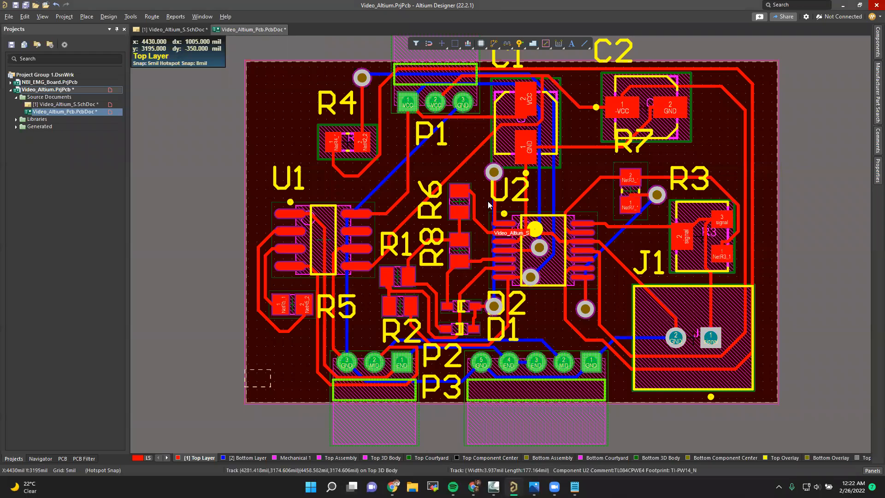
pyautogui.click(152, 17)
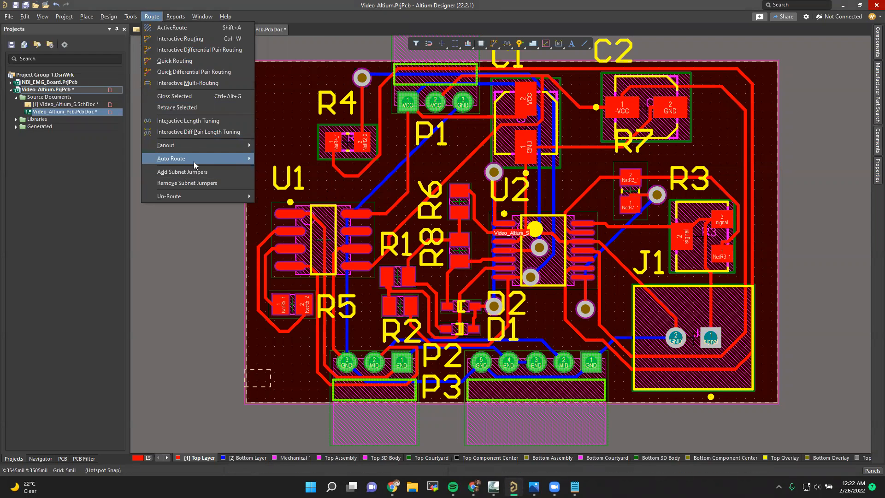
pyautogui.moveTo(194, 161)
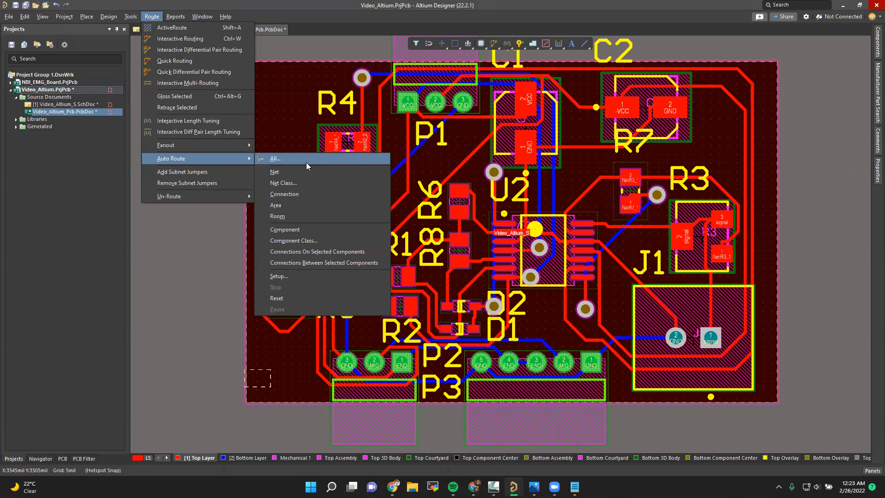
pyautogui.click(308, 102)
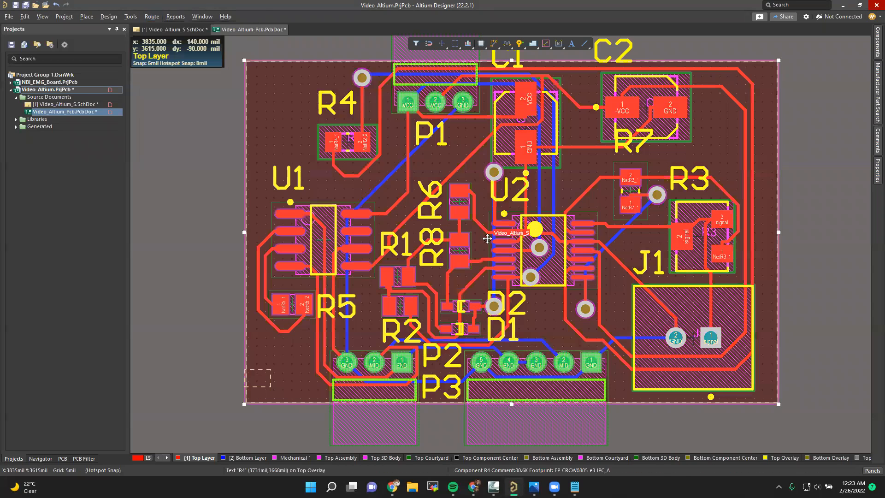
pyautogui.keyDown('ctrl'); pyautogui.scroll(1, 523, 251); pyautogui.keyUp('ctrl')
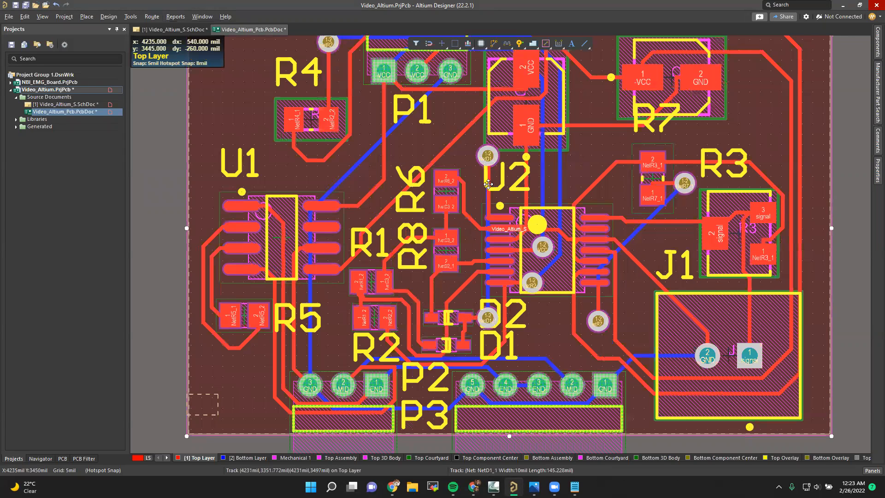
pyautogui.click(378, 191)
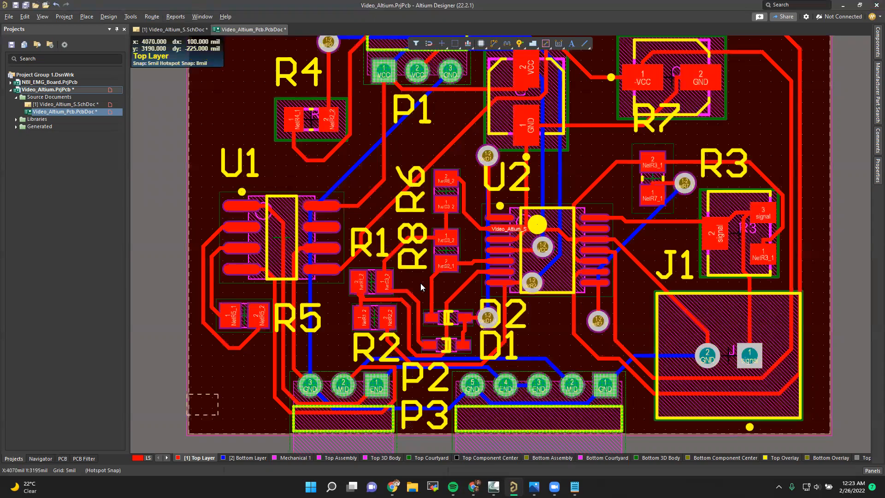
# Step: Switch to Chrome and review the PCB Specifications table on the JLCPCB capabilities page
pyautogui.hotkey('alt', 'Tab')
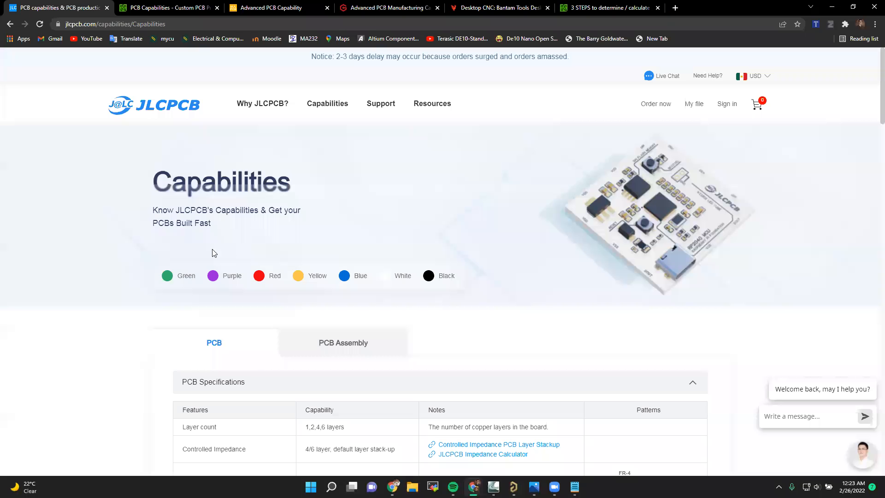
pyautogui.scroll(-3, 243, 247)
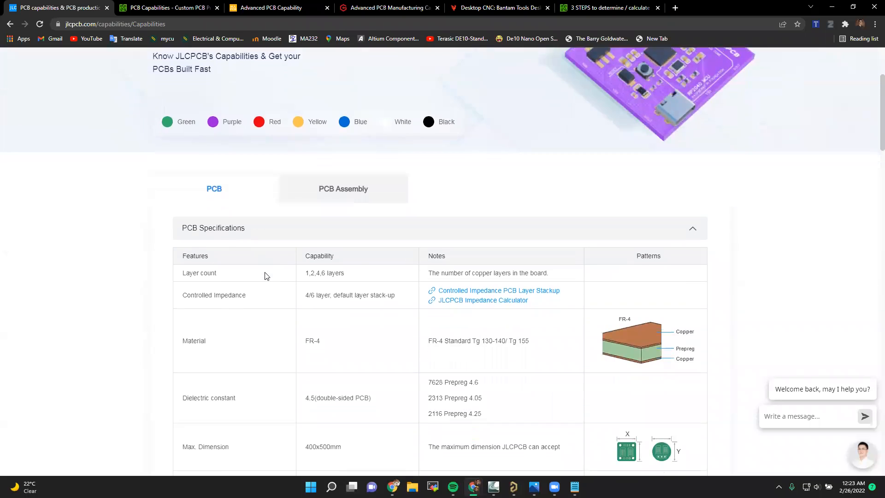
pyautogui.scroll(-2, 266, 276)
pyautogui.scroll(5, 286, 194)
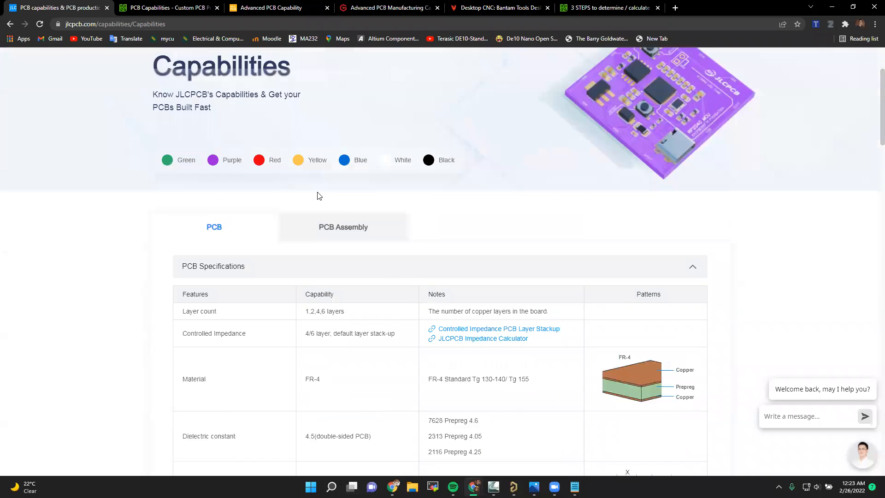
pyautogui.moveTo(153, 178); pyautogui.dragTo(366, 197)
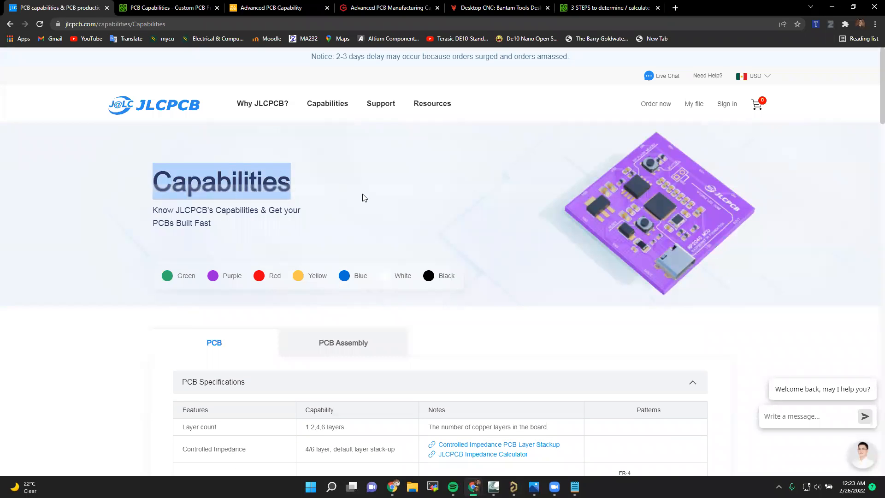
pyautogui.scroll(-2, 488, 276)
pyautogui.scroll(-4, 487, 270)
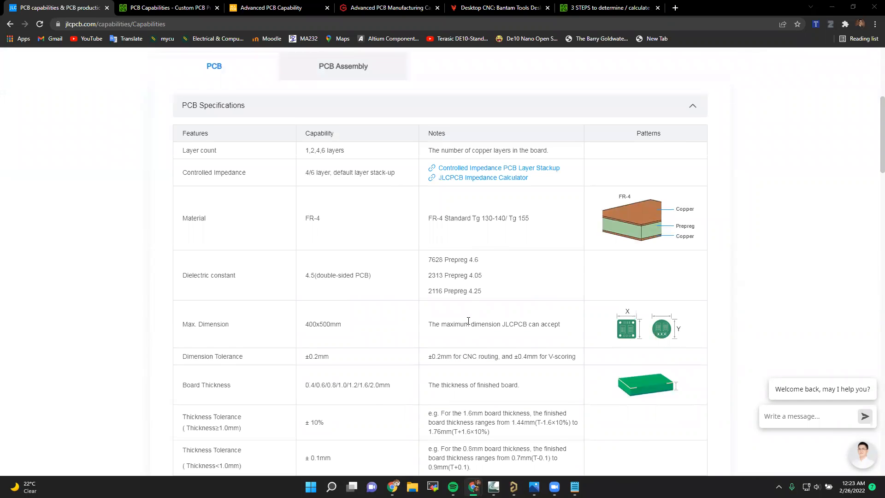
# Step: Look up the drill hole size and minimum via hole size in JLCPCB's Drill/Hole Size table
pyautogui.press('super+Tab')
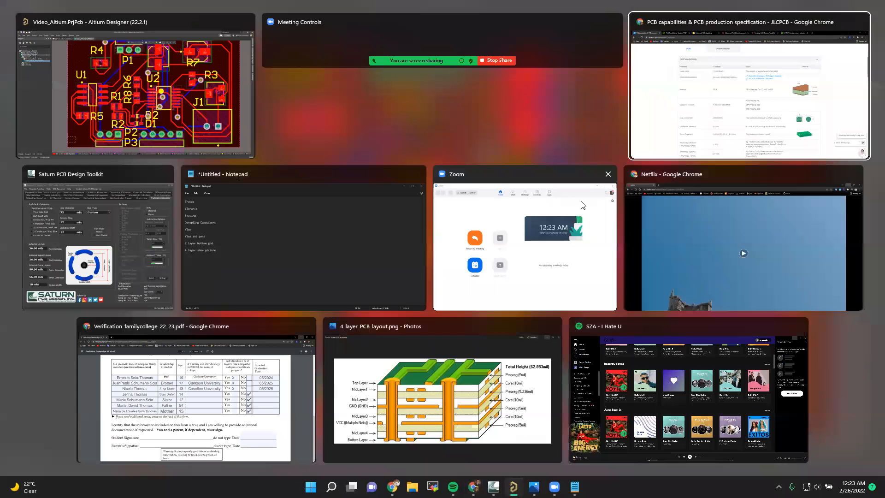
pyautogui.hotkey('alt', 'Tab')
pyautogui.scroll(-10, 392, 277)
pyautogui.scroll(-2, 395, 289)
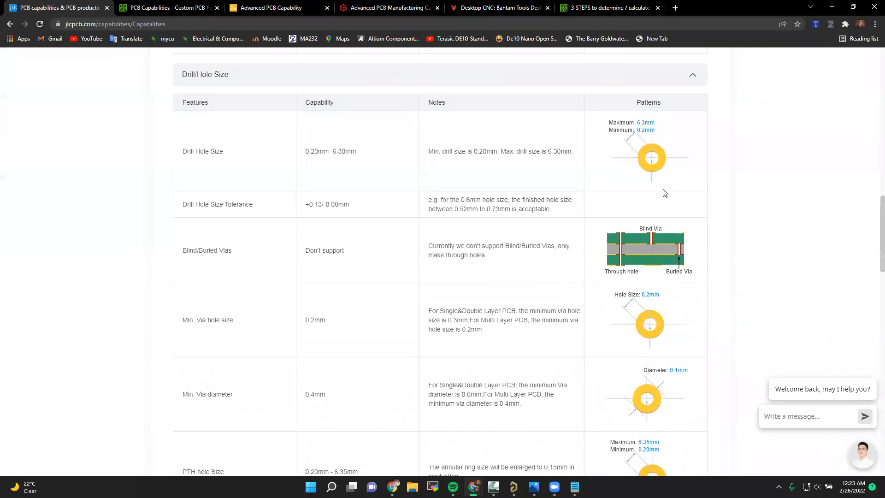
pyautogui.moveTo(177, 152); pyautogui.dragTo(238, 153)
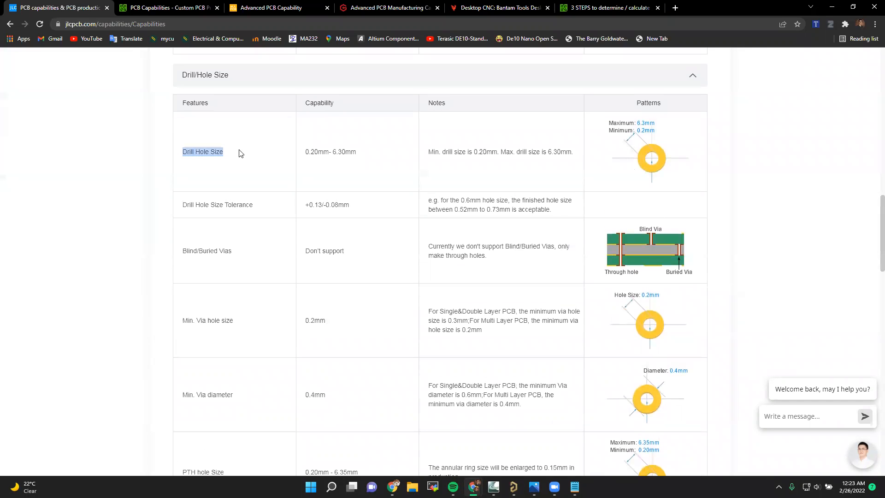
pyautogui.click(612, 135)
pyautogui.moveTo(160, 327); pyautogui.dragTo(225, 322)
pyautogui.click(236, 322)
pyautogui.doubleClick(229, 321)
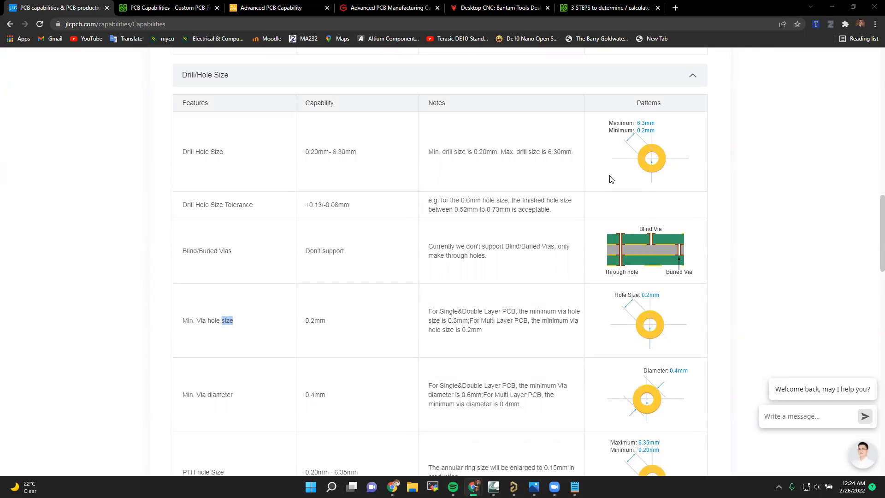
# Step: Switch to Altium Designer and look through the board properties, including the snap options and board information
pyautogui.hotkey('alt', 'Tab')
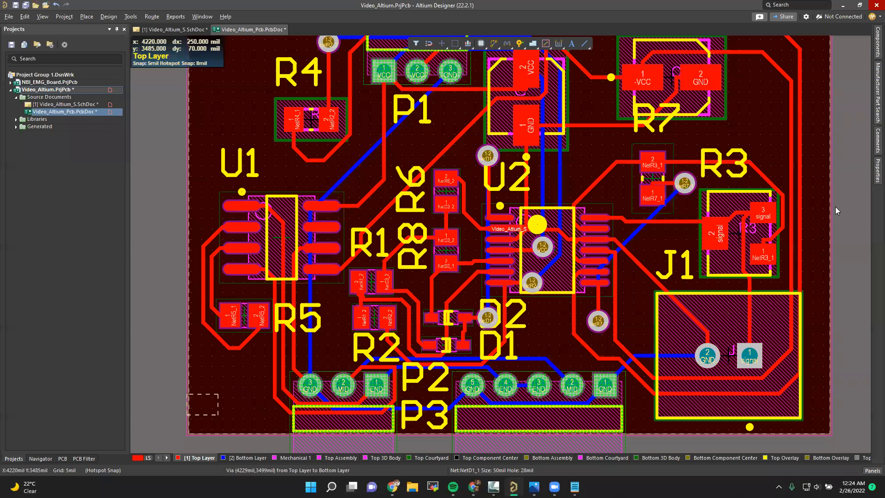
pyautogui.click(873, 171)
pyautogui.click(873, 171)
pyautogui.scroll(-1, 760, 328)
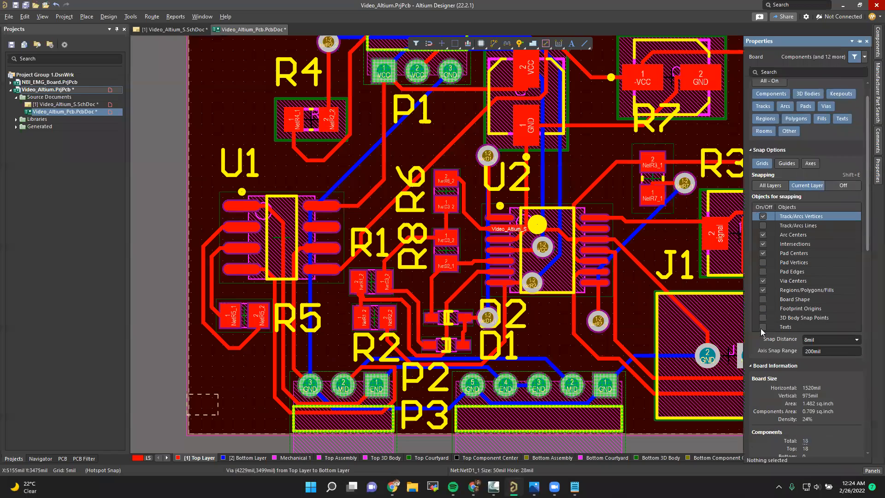
pyautogui.scroll(-5, 760, 329)
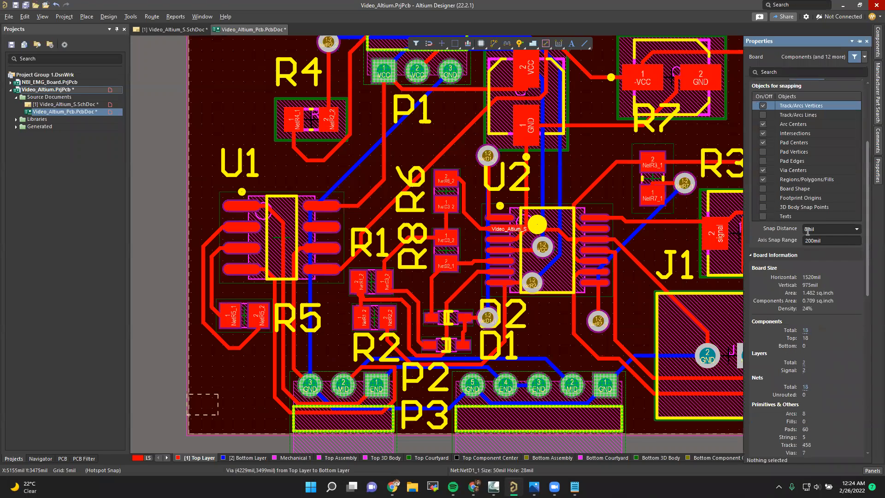
pyautogui.click(360, 162)
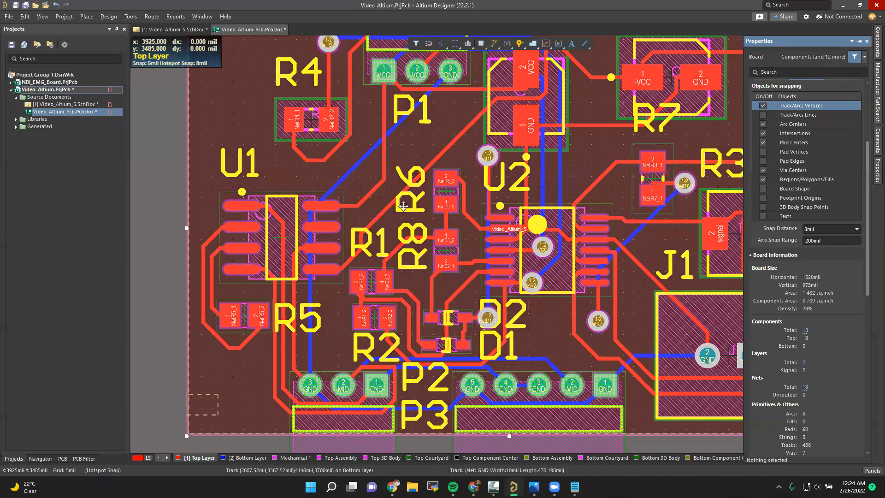
pyautogui.click(472, 168)
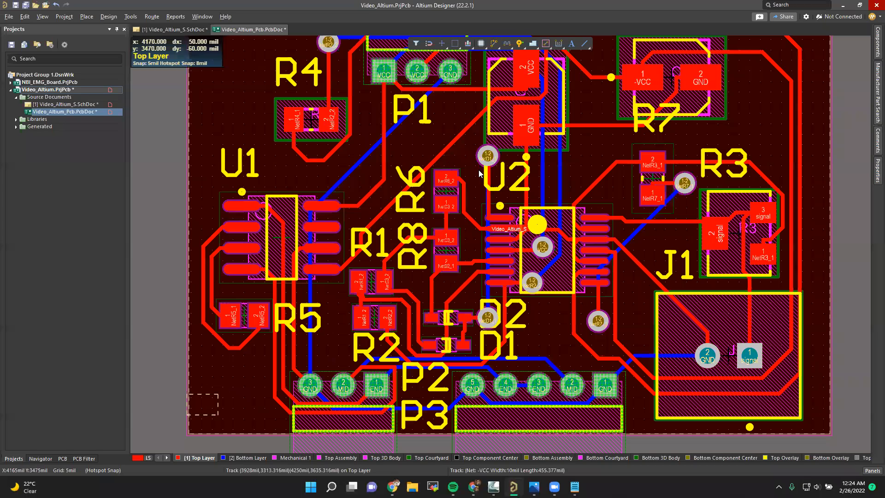
# Step: Switch back to Chrome and review the further manufacturing limits below the via sizes on the JLCPCB page
pyautogui.hotkey('alt', 'Tab')
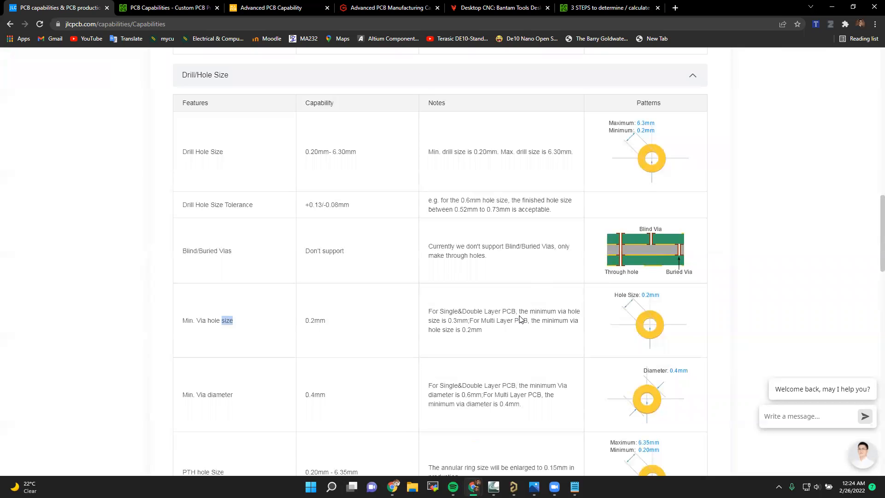
pyautogui.scroll(-10, 507, 318)
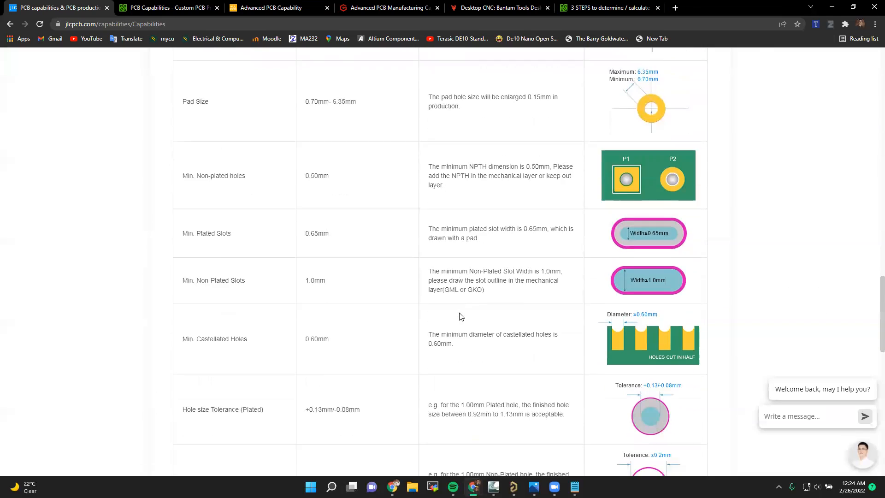
pyautogui.scroll(-2, 460, 316)
pyautogui.moveTo(184, 130); pyautogui.dragTo(679, 133)
# Step: Switch to Altium Designer and set the width of the diagonal VCC track segment near U1 to 15mil
pyautogui.hotkey('alt', 'Tab')
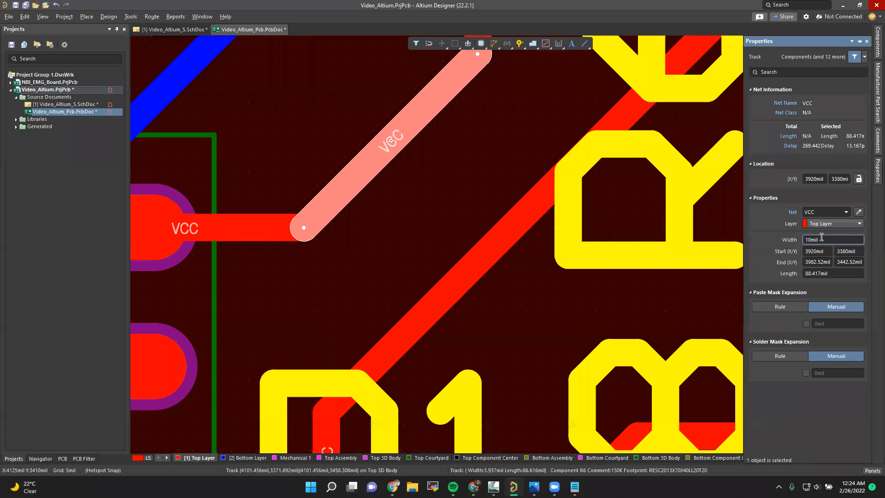
pyautogui.click(813, 239)
pyautogui.press('Return')
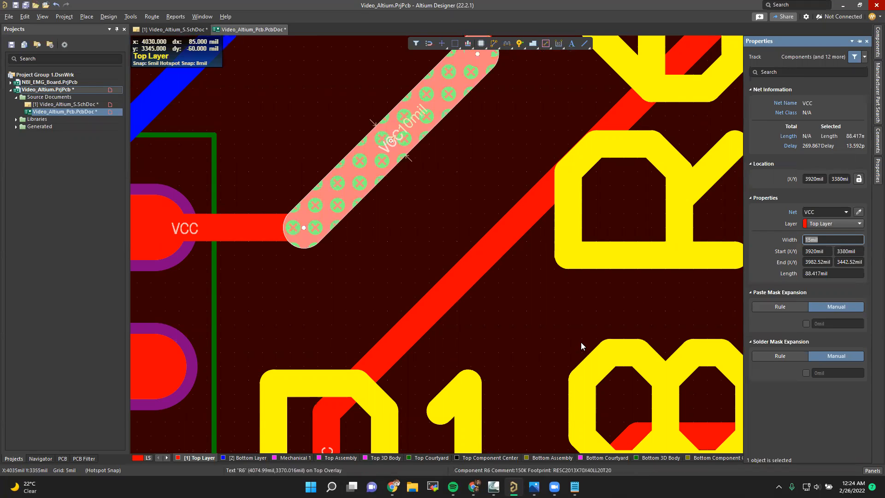
pyautogui.click(406, 230)
pyautogui.moveTo(401, 223); pyautogui.dragTo(540, 233)
pyautogui.click(508, 221)
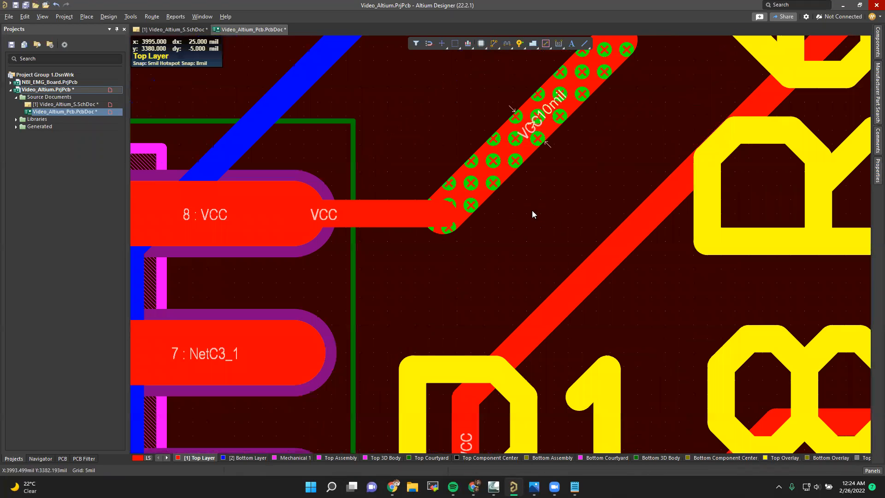
# Step: Examine the diagonal VCC track segment near U1 for design rule violations, up close and within the surrounding layout
pyautogui.moveTo(531, 210); pyautogui.dragTo(395, 223, button='right')
pyautogui.moveTo(452, 173); pyautogui.dragTo(509, 258, button='right')
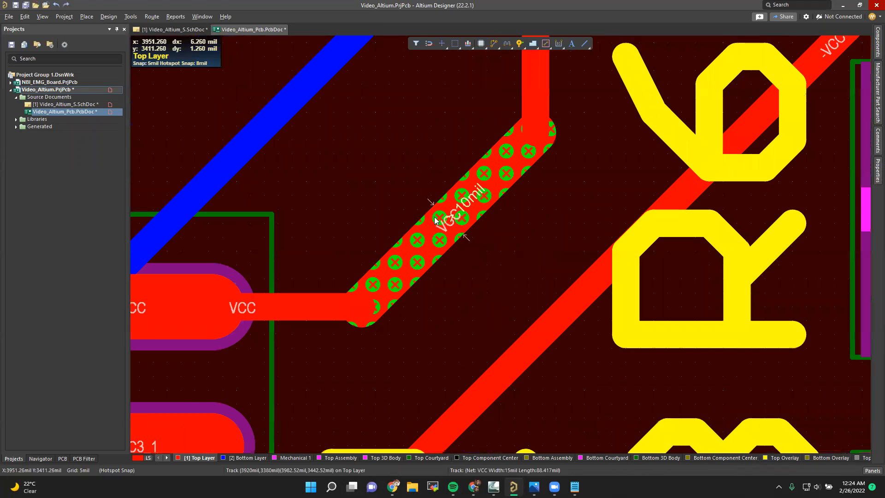
pyautogui.click(431, 224)
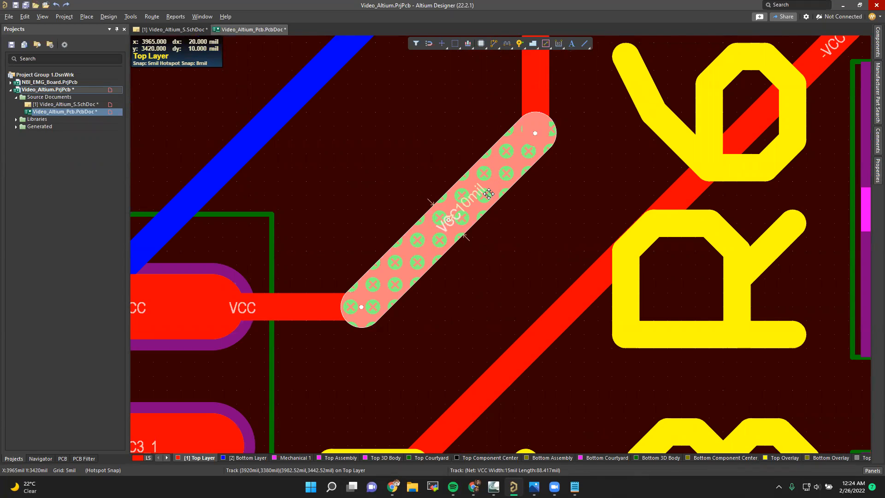
pyautogui.click(476, 314)
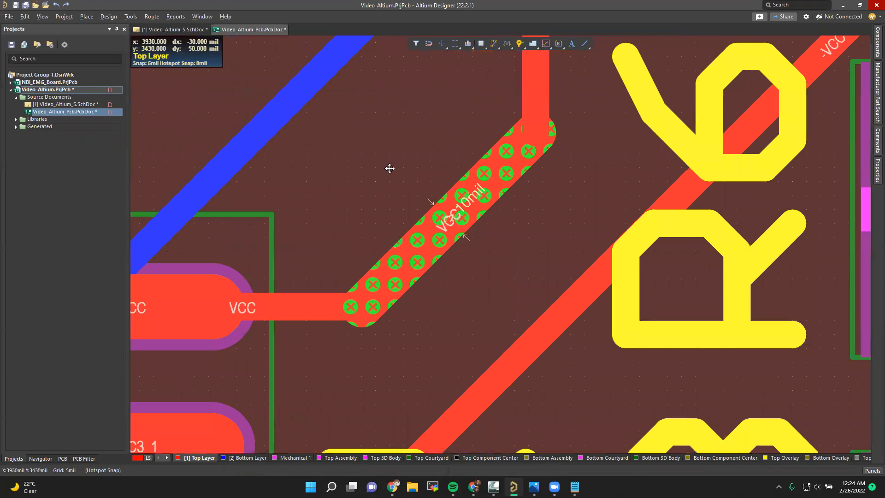
pyautogui.scroll(-3, 468, 251)
pyautogui.scroll(4, 476, 241)
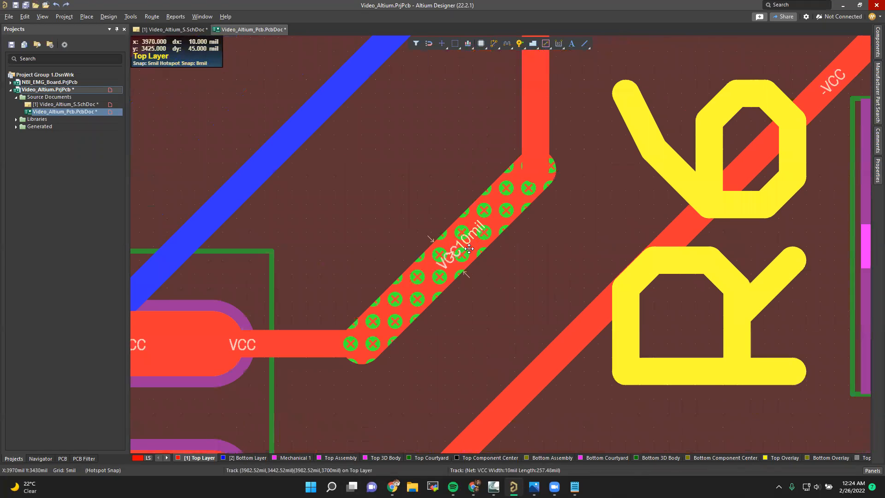
pyautogui.scroll(-1, 482, 226)
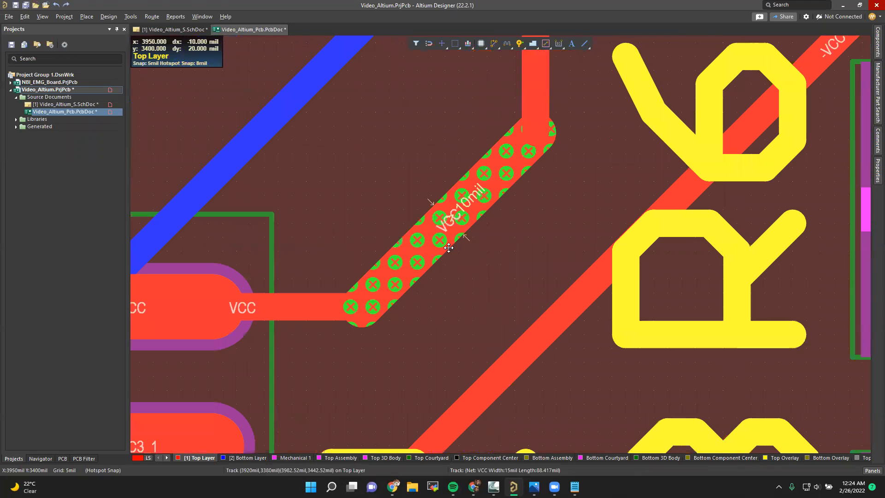
pyautogui.keyDown('ctrl'); pyautogui.scroll(-1, 482, 218); pyautogui.keyUp('ctrl')
pyautogui.keyDown('ctrl'); pyautogui.scroll(-2, 482, 218); pyautogui.keyUp('ctrl')
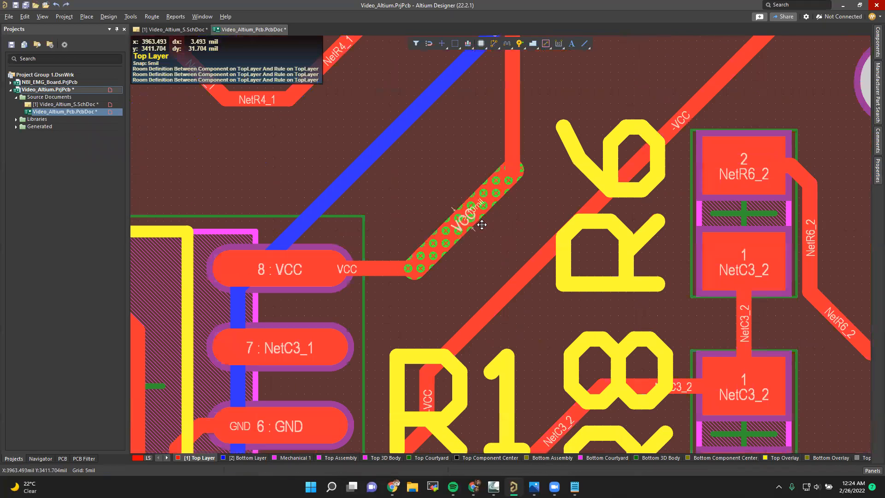
pyautogui.keyDown('ctrl'); pyautogui.scroll(-3, 481, 225); pyautogui.keyUp('ctrl')
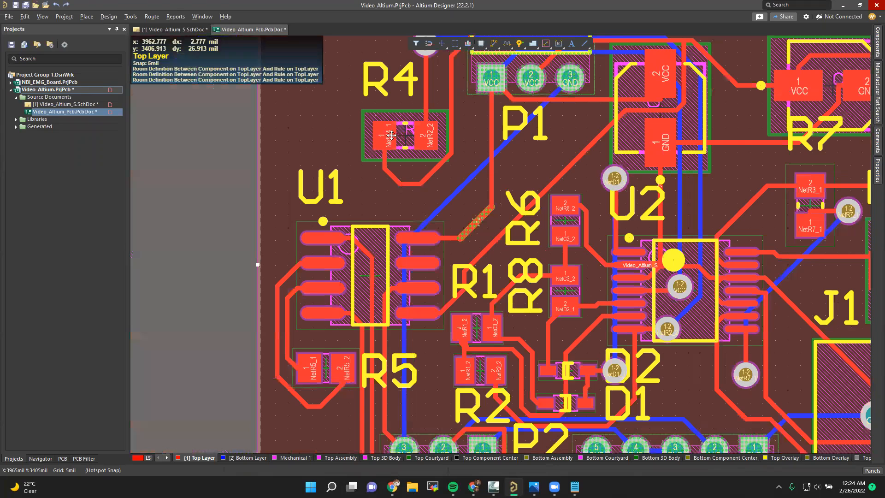
# Step: Open the PCB design rules, view the Clearance constraints between object types, and close the rules editor
pyautogui.hotkey('ctrl', 'pagedown')
pyautogui.click(152, 17)
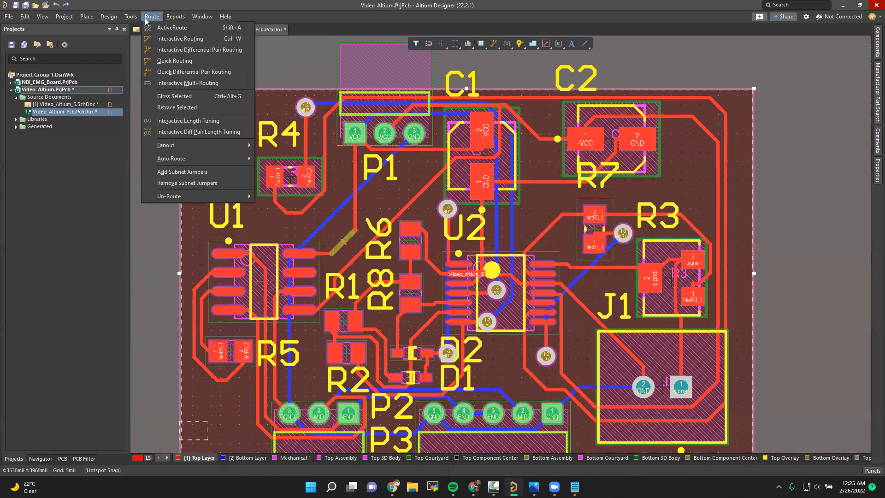
pyautogui.moveTo(115, 16)
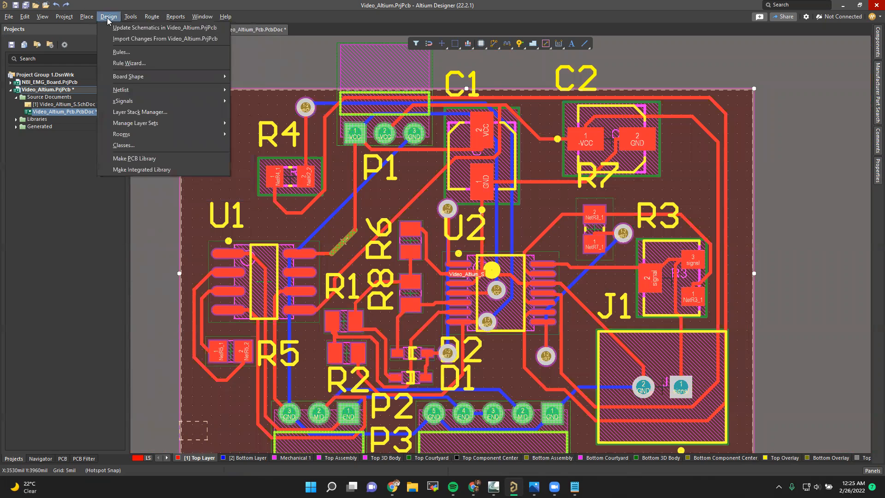
pyautogui.click(128, 53)
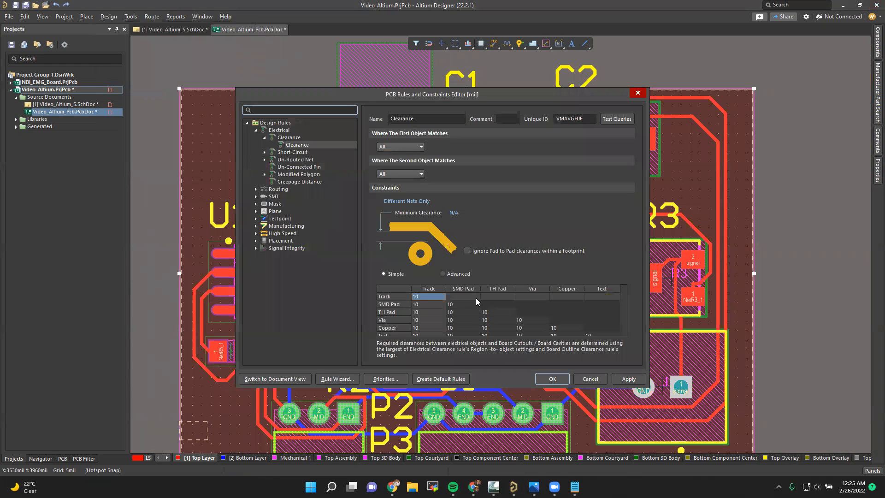
pyautogui.click(637, 93)
# Step: Set the width of the diagonal VCC track segment near U1 to 10mil
pyautogui.keyDown('ctrl'); pyautogui.scroll(5, 352, 244); pyautogui.keyUp('ctrl')
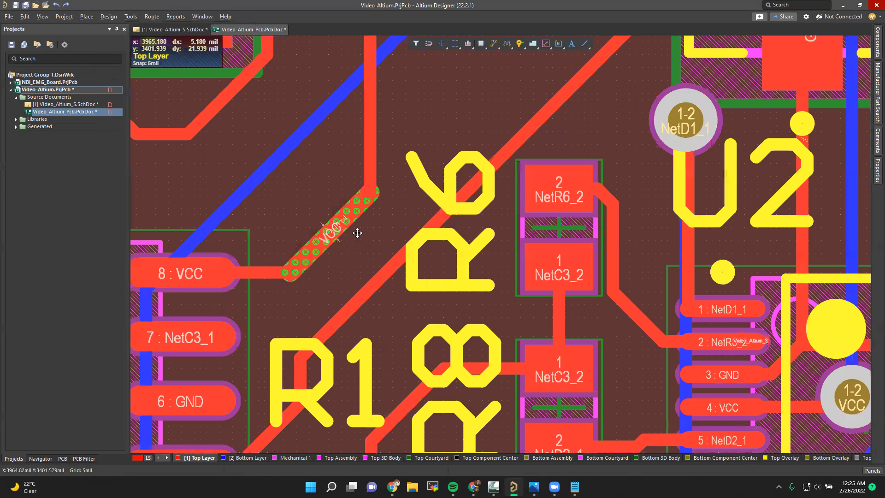
pyautogui.click(347, 247)
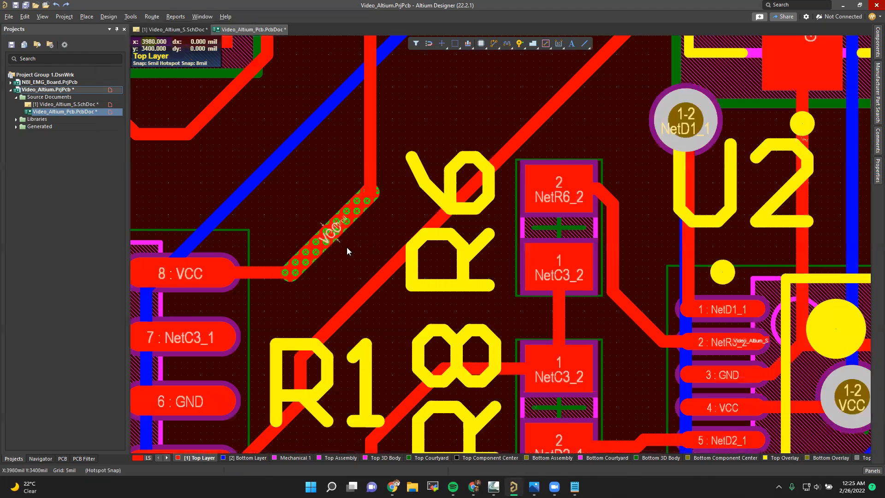
pyautogui.keyDown('ctrl'); pyautogui.scroll(2, 322, 238); pyautogui.keyUp('ctrl')
pyautogui.keyDown('ctrl'); pyautogui.scroll(3, 322, 235); pyautogui.keyUp('ctrl')
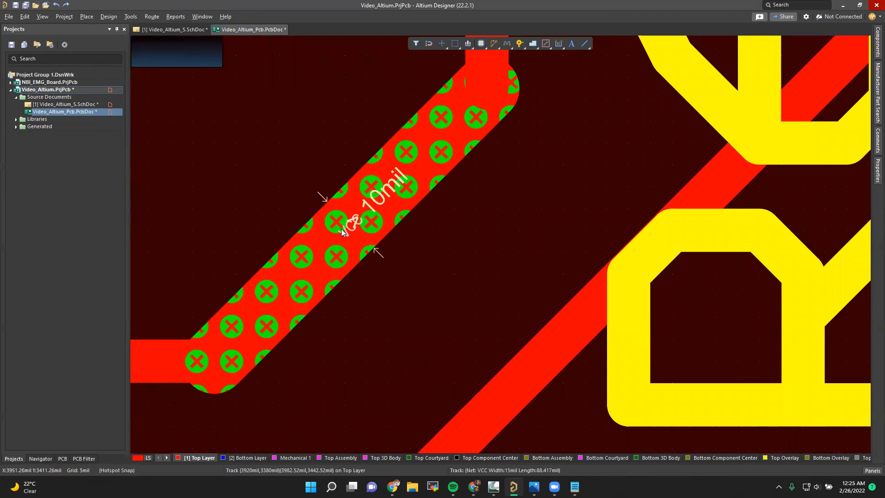
pyautogui.click(392, 191)
pyautogui.click(434, 191)
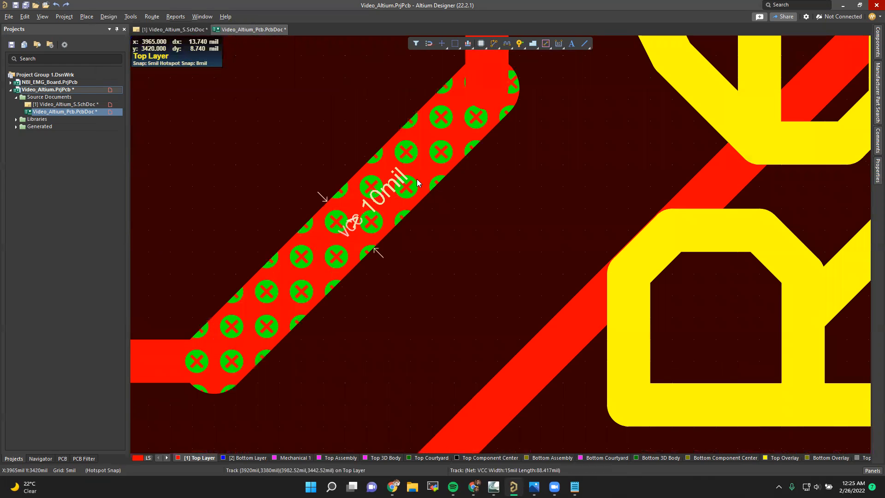
pyautogui.doubleClick(417, 179)
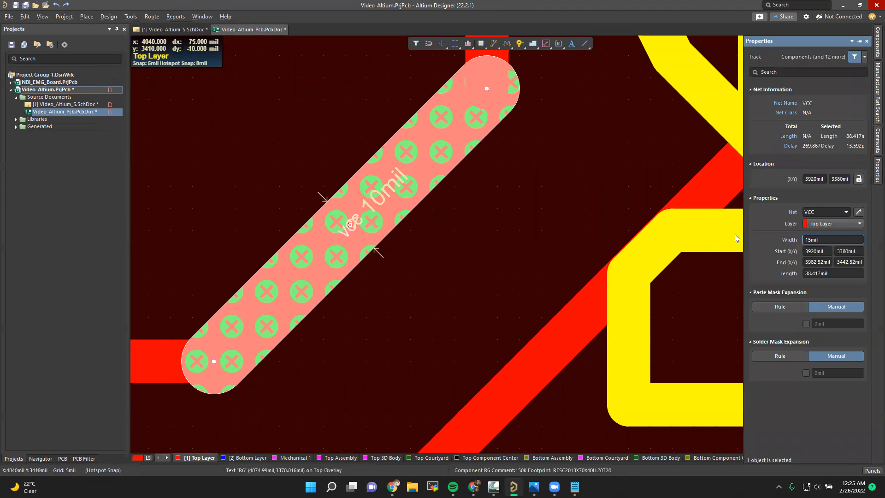
pyautogui.moveTo(828, 240); pyautogui.dragTo(779, 244)
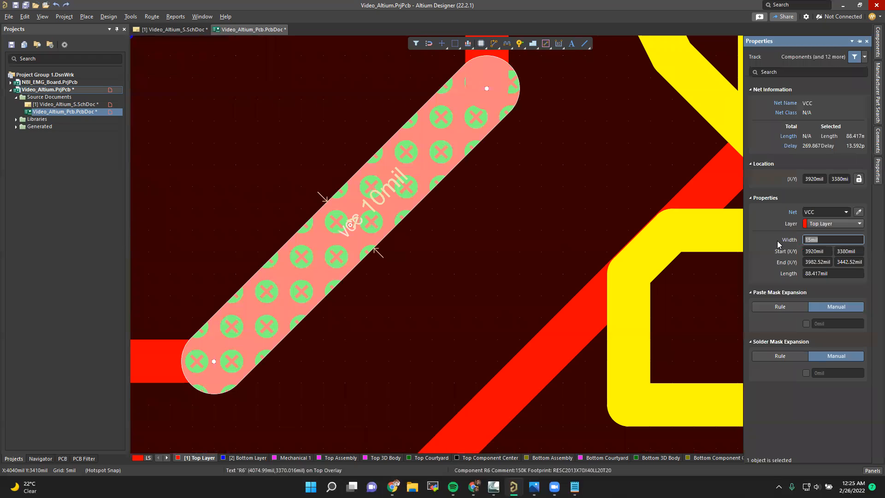
pyautogui.write('10')
pyautogui.press('Return')
pyautogui.click(371, 287)
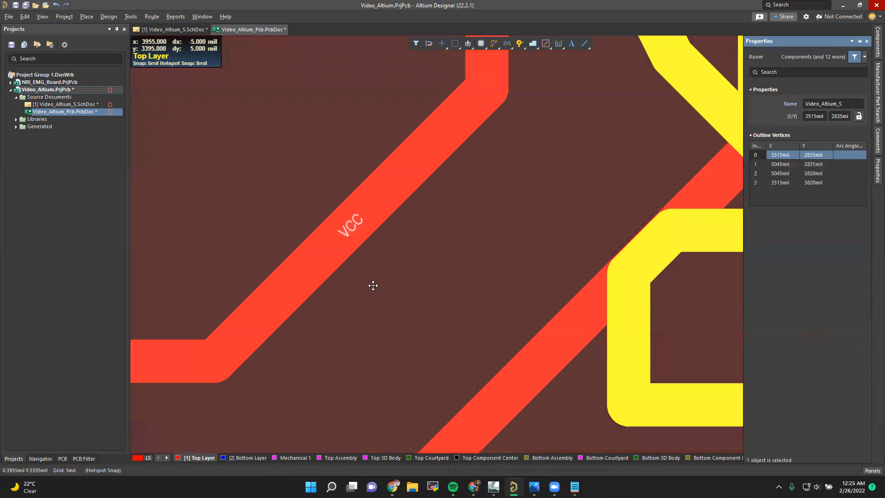
# Step: Look over the layout around U1 and U2, and open the schematic document with the project's net list in the Navigator
pyautogui.keyDown('ctrl'); pyautogui.scroll(4, 434, 248); pyautogui.keyUp('ctrl')
pyautogui.keyDown('ctrl'); pyautogui.scroll(-3, 434, 247); pyautogui.keyUp('ctrl')
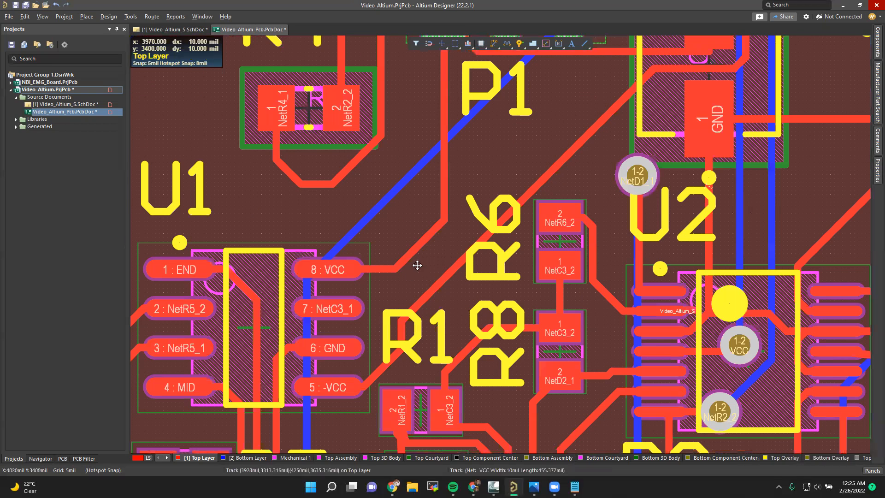
pyautogui.keyDown('ctrl'); pyautogui.scroll(-2, 391, 295); pyautogui.keyUp('ctrl')
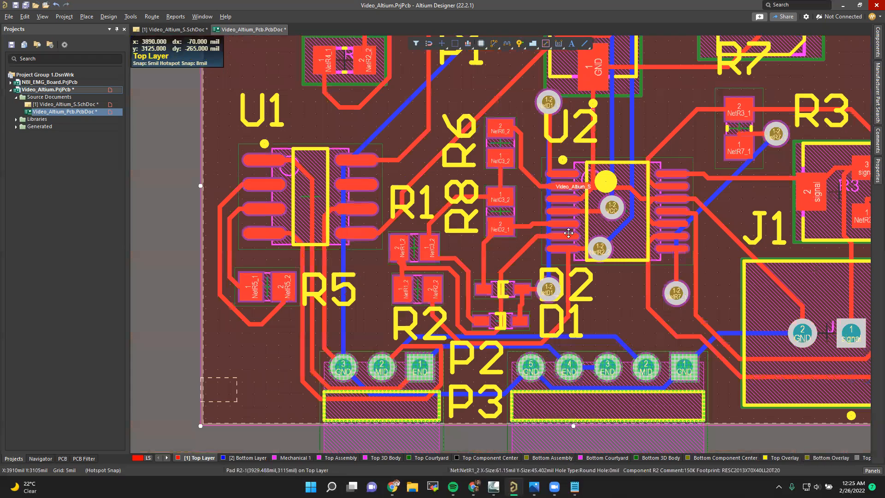
pyautogui.scroll(2, 568, 232)
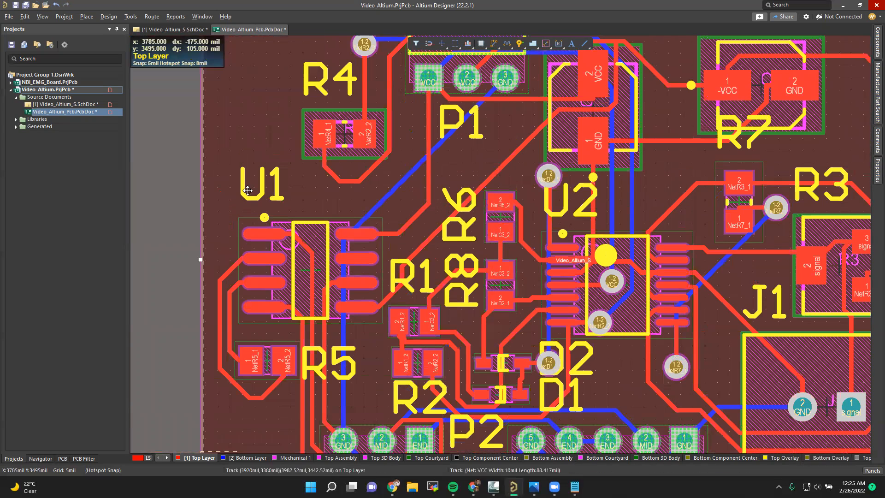
pyautogui.click(171, 29)
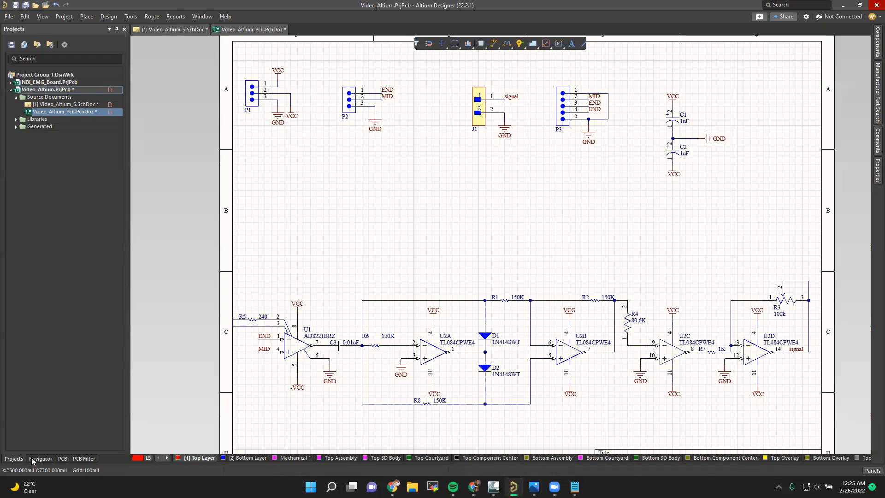
pyautogui.click(32, 459)
pyautogui.click(10, 258)
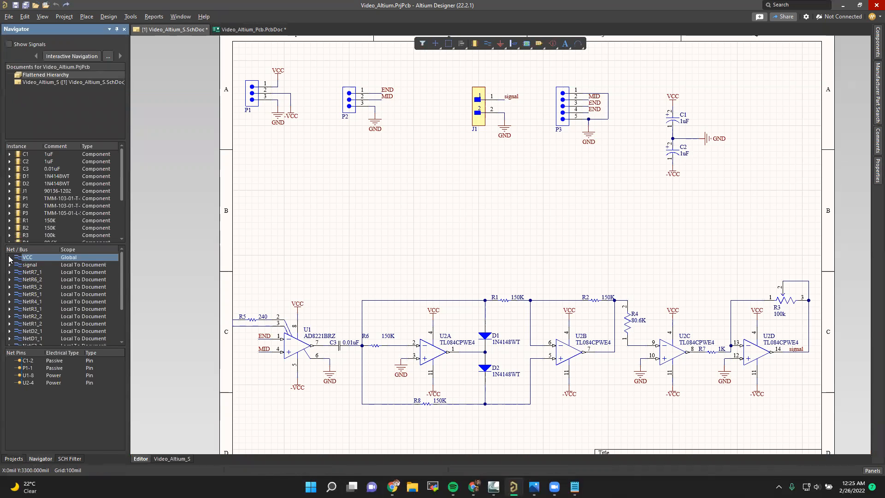
# Step: Trace the NetR6_2, NetR2_2, GND and VCC nets in the schematic by highlighting them one by one
pyautogui.click(30, 265)
pyautogui.click(28, 279)
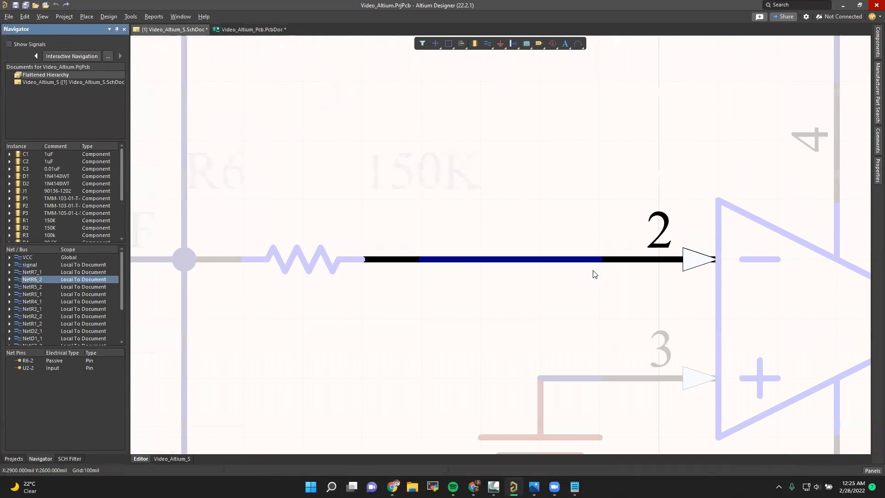
pyautogui.click(52, 317)
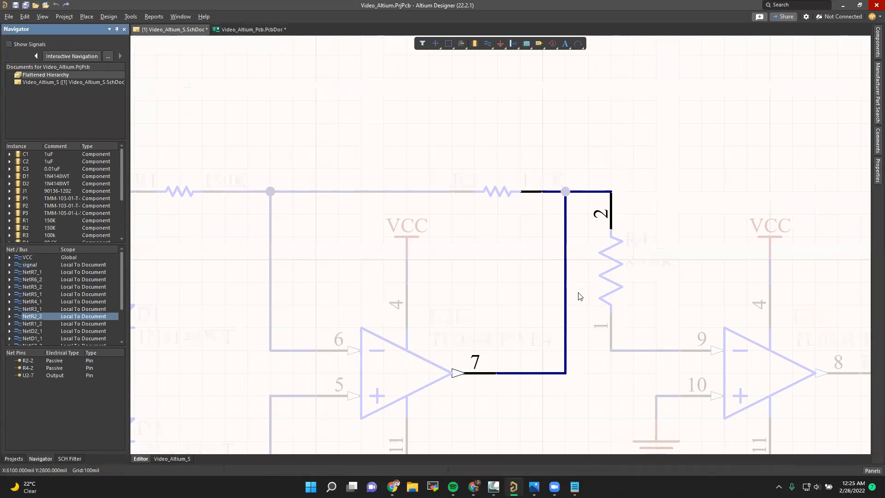
pyautogui.scroll(-2, 88, 288)
pyautogui.click(37, 324)
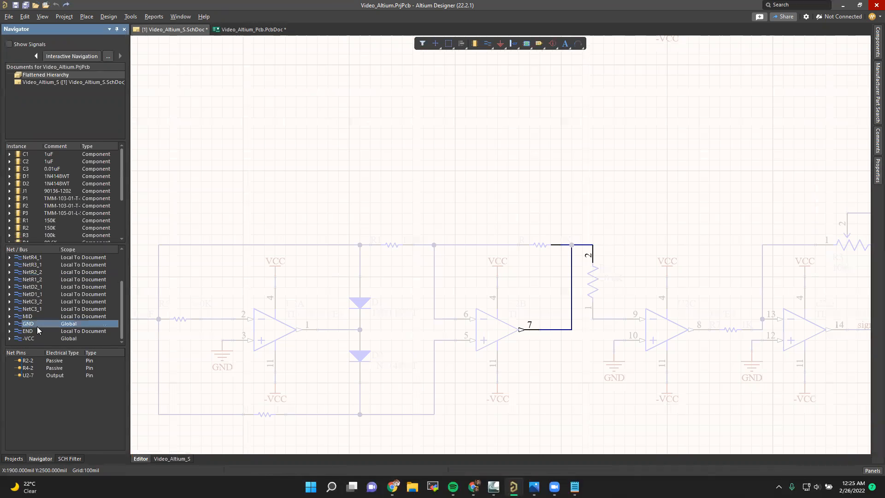
pyautogui.scroll(2, 57, 271)
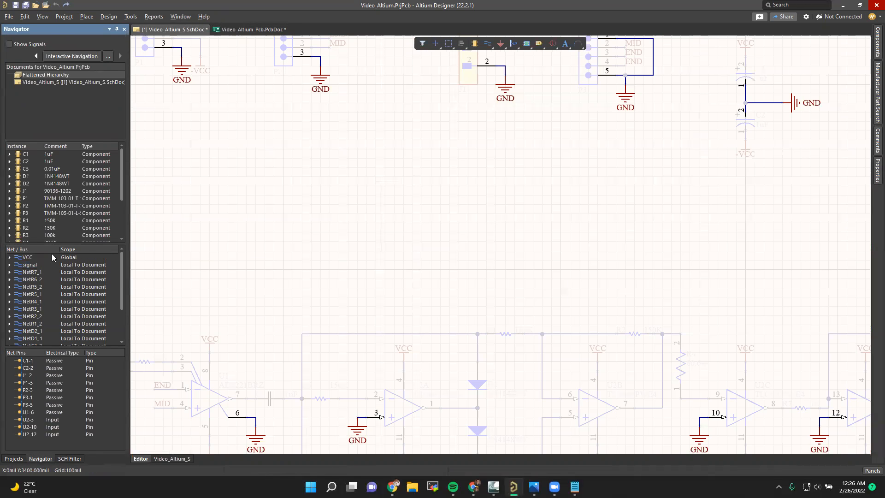
pyautogui.click(52, 255)
# Step: Return to the PCB layout and inspect the GND track between C1 and C2 and the -VCC track entering C2
pyautogui.click(235, 28)
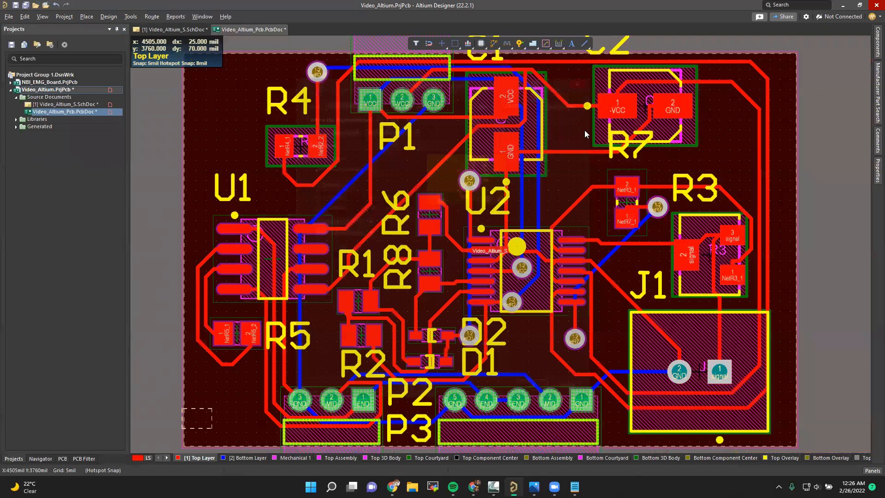
pyautogui.keyDown('ctrl'); pyautogui.scroll(5, 567, 117); pyautogui.keyUp('ctrl')
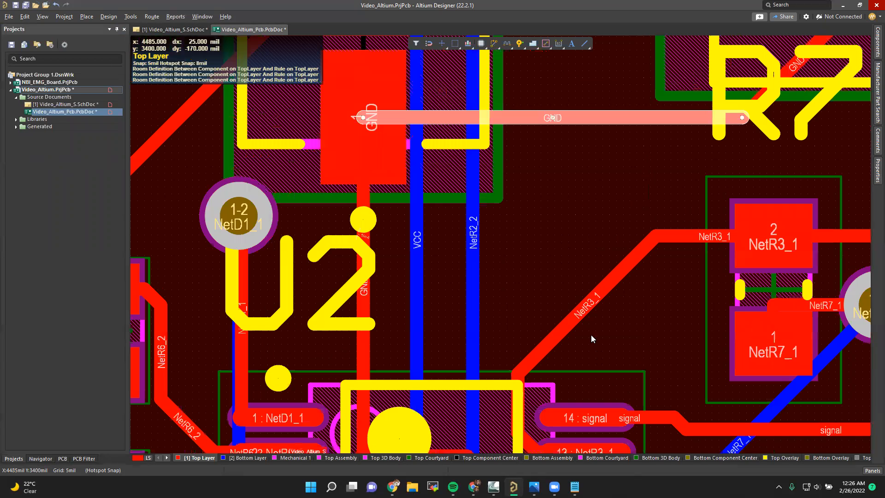
pyautogui.scroll(3, 526, 241)
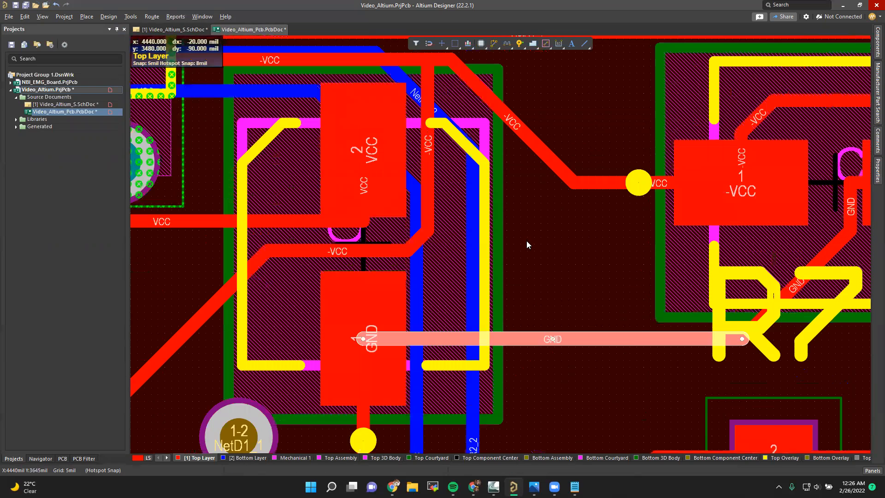
pyautogui.scroll(1, 591, 224)
pyautogui.click(592, 223)
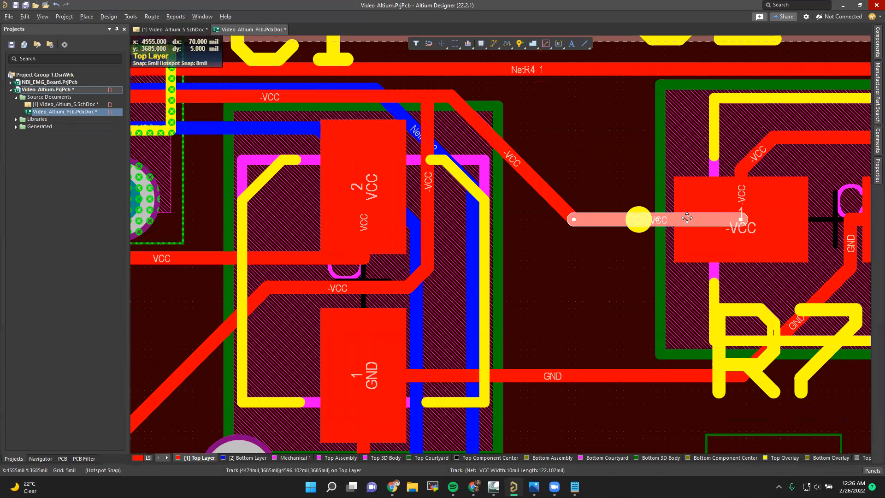
# Step: Switch to Saturn PCB Toolkit to view the Ohm's Law calculator, and return to Altium Designer to select the diagonal -VCC track near C1
pyautogui.click(496, 482)
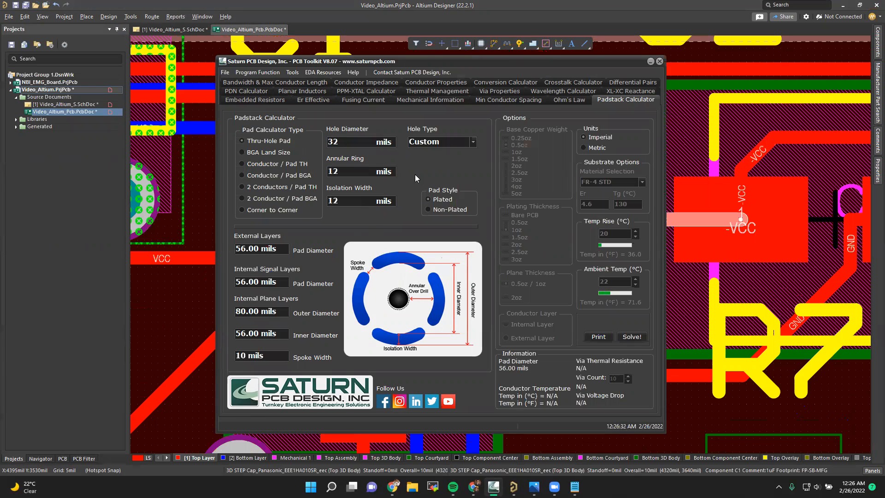
pyautogui.click(567, 99)
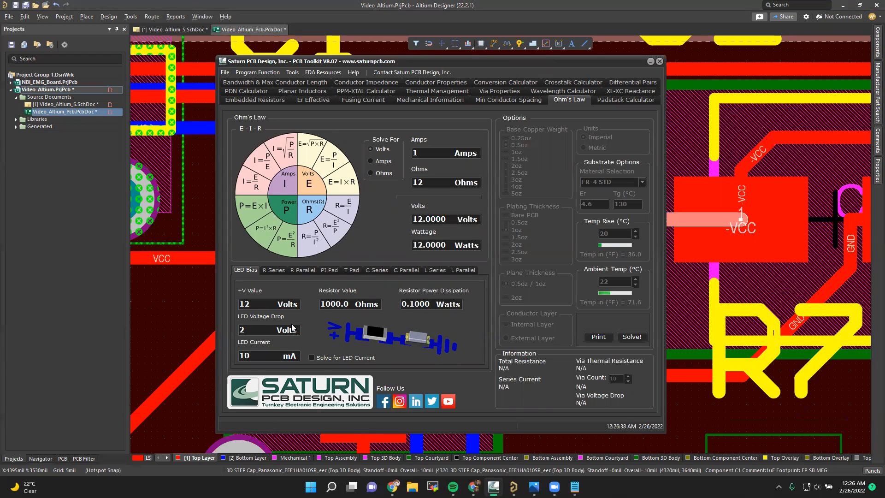
pyautogui.moveTo(270, 356); pyautogui.dragTo(226, 354)
pyautogui.click(167, 312)
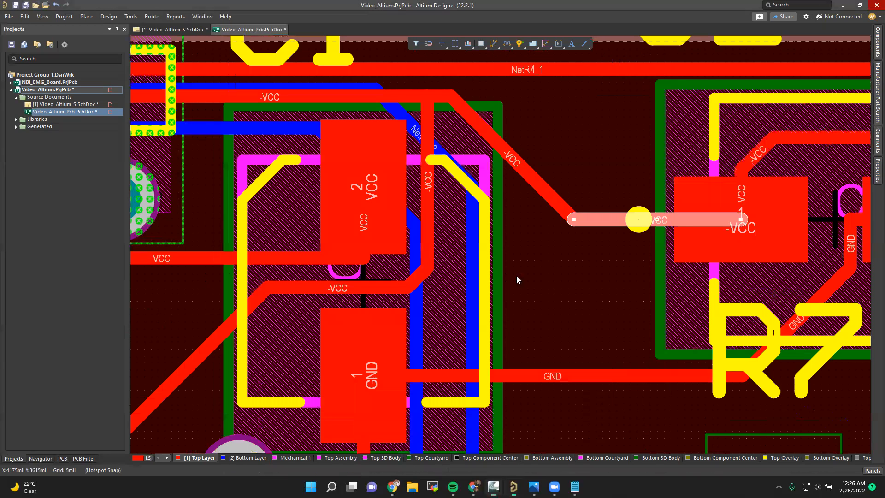
pyautogui.click(543, 191)
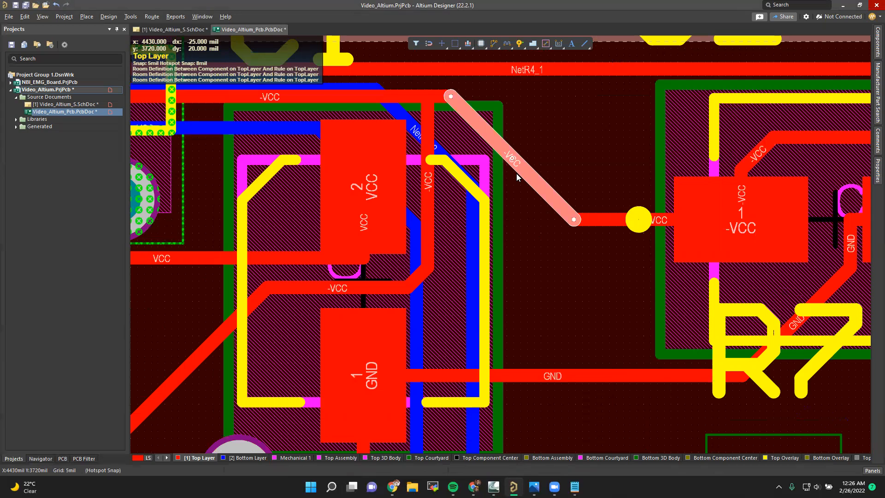
# Step: Switch to Saturn PCB Toolkit and examine the Via Properties calculator's hole and pad diameter inputs and its power dissipation and capacitance results
pyautogui.click(493, 487)
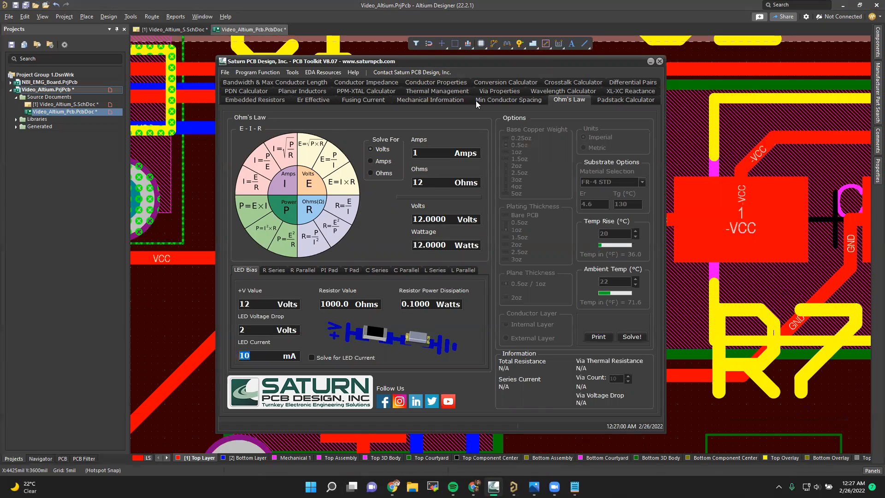
pyautogui.click(492, 90)
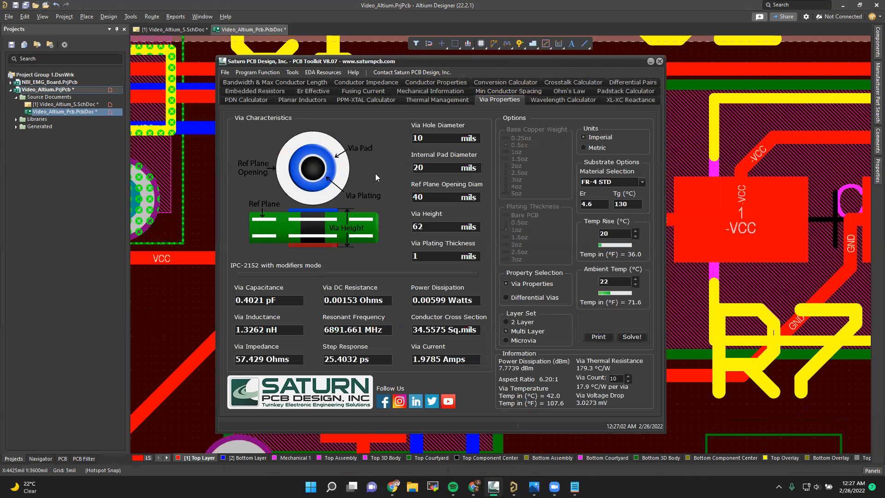
pyautogui.doubleClick(434, 137)
pyautogui.doubleClick(440, 168)
pyautogui.doubleClick(428, 302)
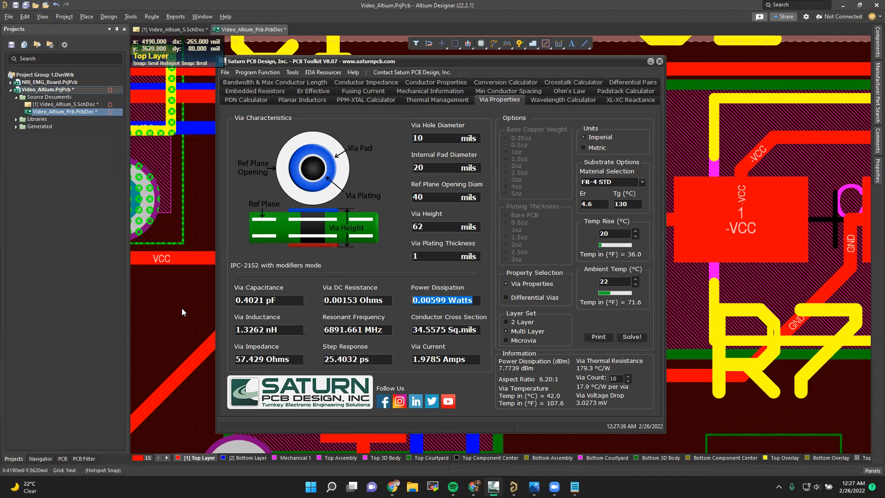
pyautogui.click(474, 298)
pyautogui.moveTo(474, 299); pyautogui.dragTo(402, 300)
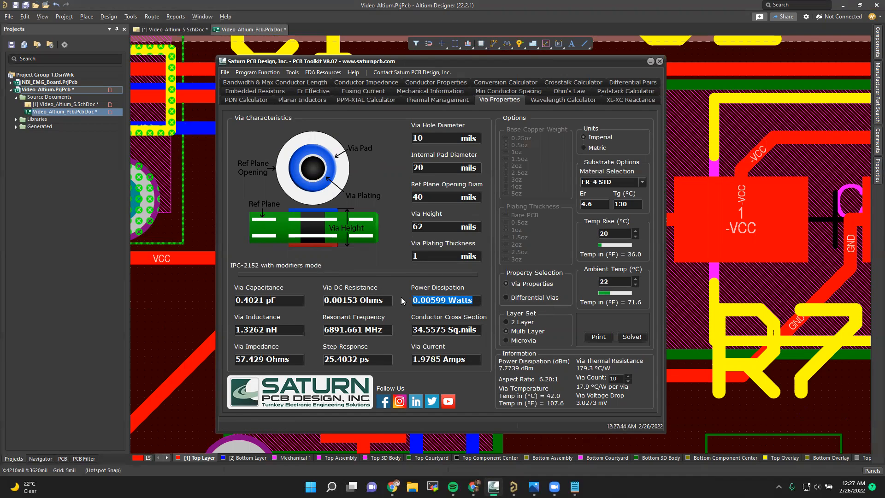
pyautogui.click(275, 300)
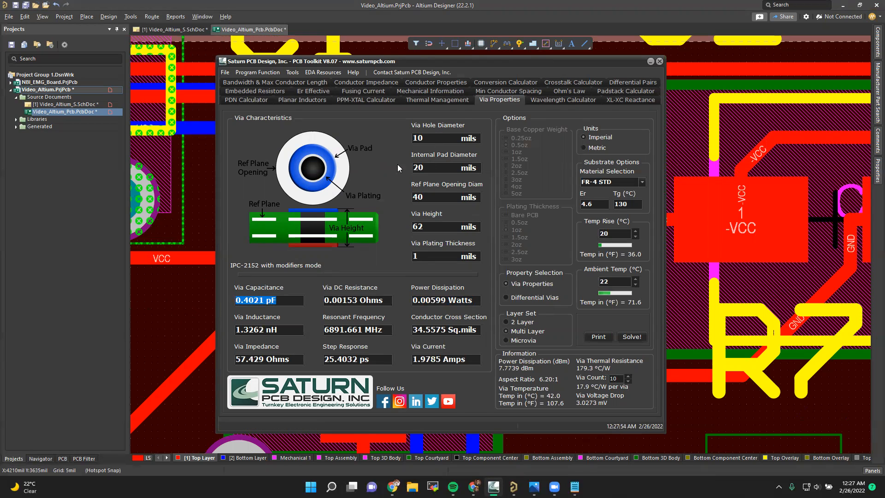
# Step: Switch back to Altium Designer and look over the board layout from C1 and C2 down to connectors P2 and P3
pyautogui.click(180, 304)
pyautogui.scroll(-5, 576, 221)
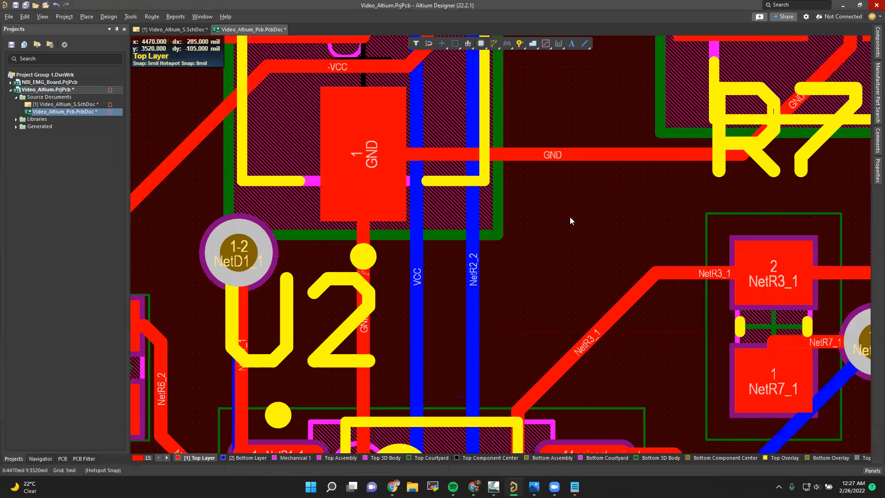
pyautogui.keyDown('ctrl'); pyautogui.scroll(-5, 563, 212); pyautogui.keyUp('ctrl')
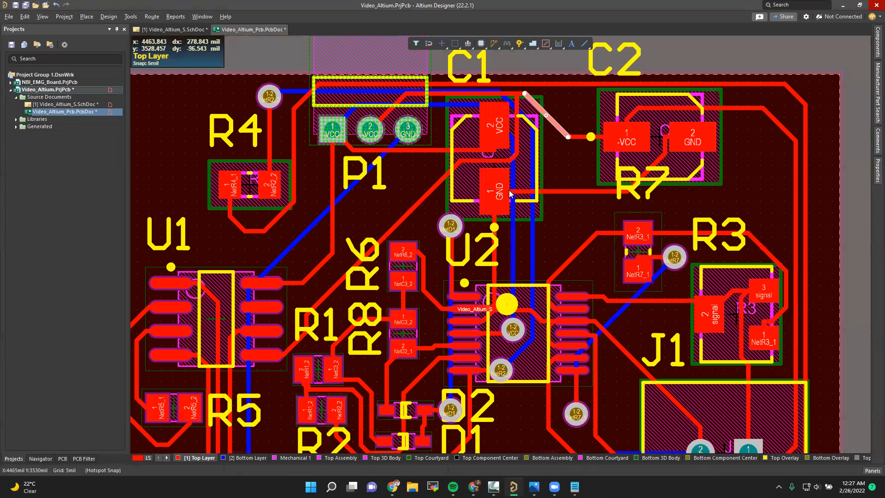
pyautogui.scroll(-4, 496, 162)
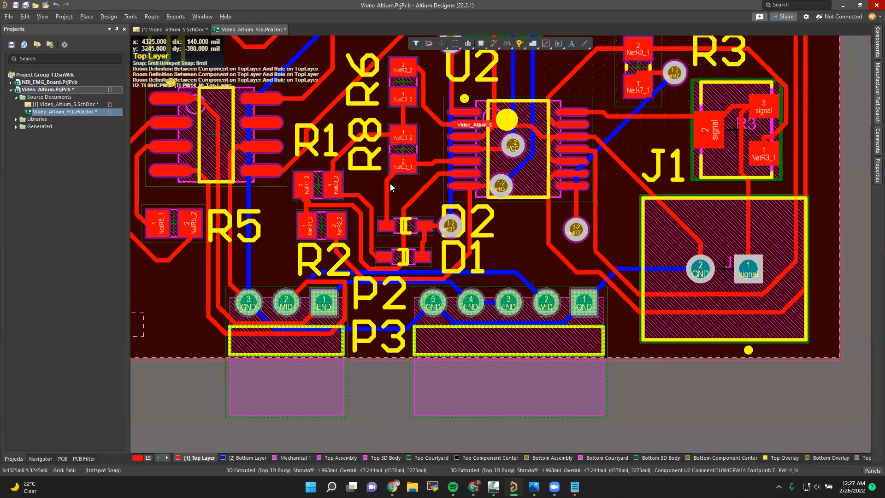
# Step: Switch to the browser and review JLCPCB's capabilities for board thickness, finished copper weight and drill/hole size
pyautogui.scroll(2, 390, 186)
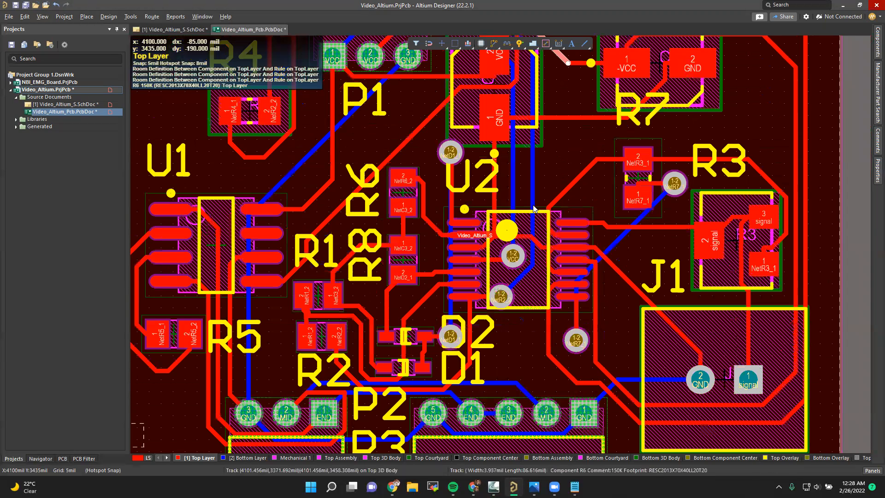
pyautogui.hotkey('alt', 'Tab')
pyautogui.scroll(20, 253, 234)
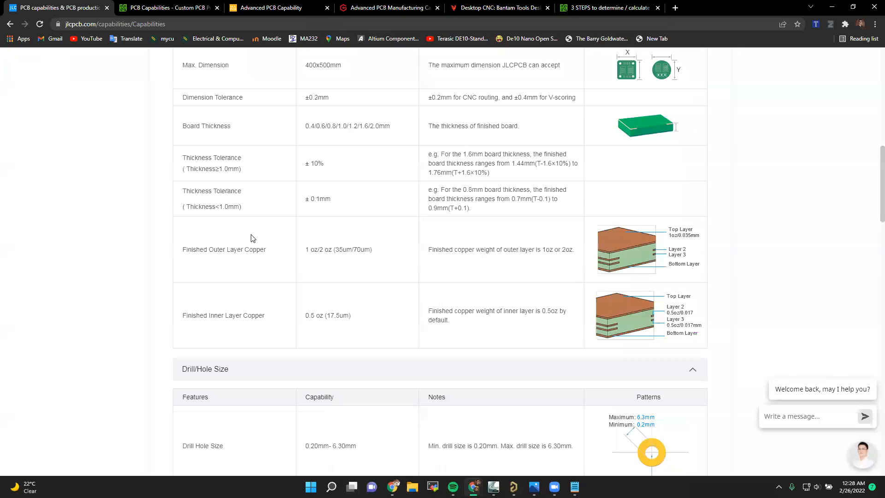
pyautogui.scroll(-2, 255, 237)
pyautogui.scroll(-20, 252, 240)
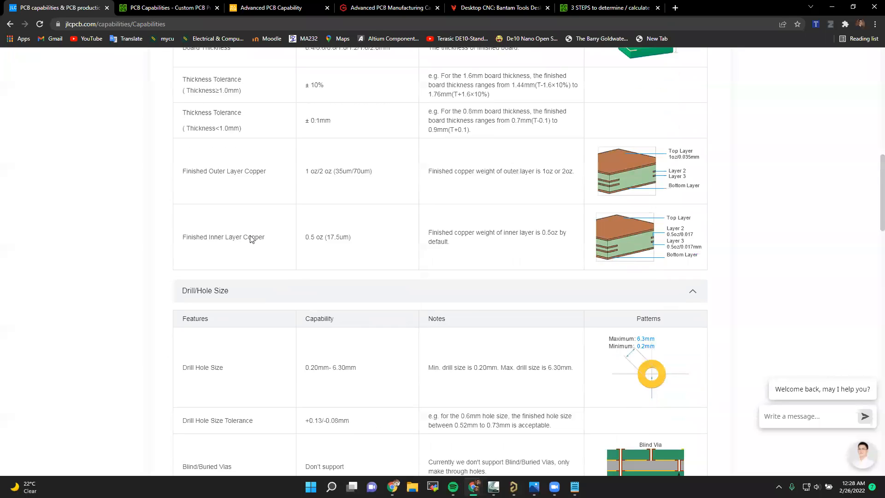
pyautogui.scroll(-5, 237, 155)
# Step: Examine PCBWay's quick-turn and advanced PCB capability tables and ALLPCB's standard manufacturing capability page
pyautogui.hotkey('ctrl', 'Tab')
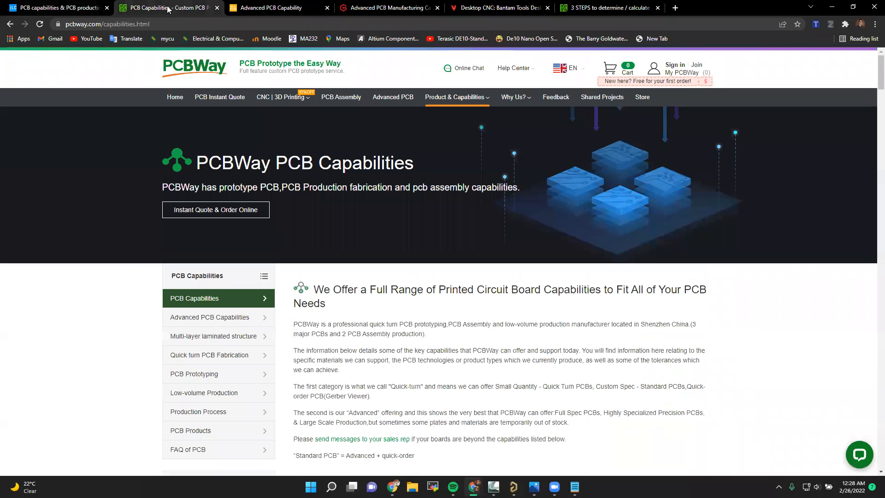
pyautogui.scroll(-20, 285, 160)
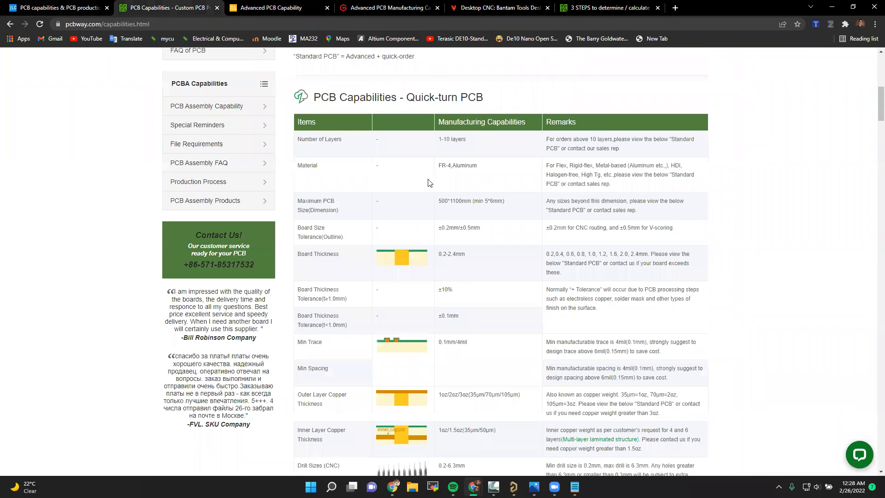
pyautogui.scroll(-15, 439, 192)
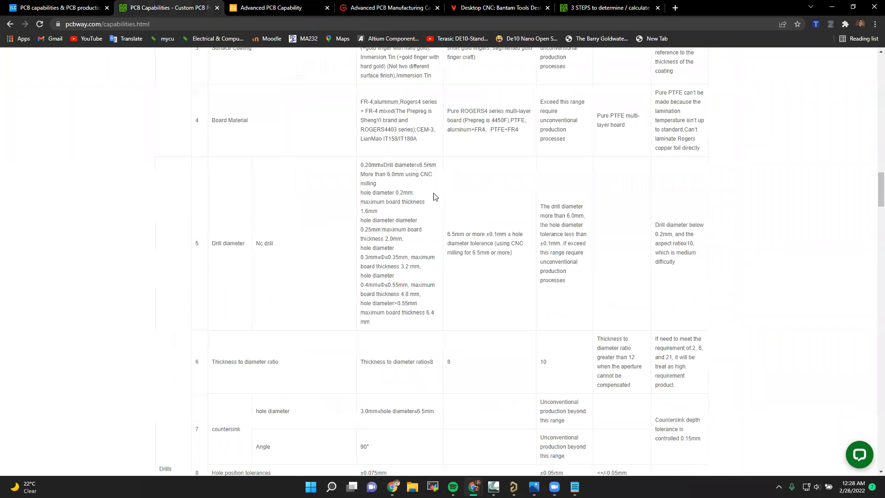
pyautogui.hotkey('ctrl', 'Tab')
pyautogui.scroll(-15, 279, 314)
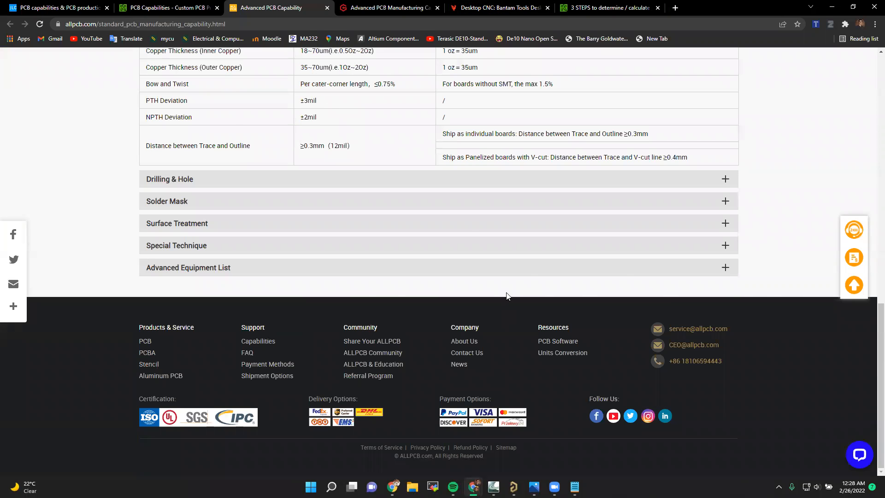
# Step: Open the Bantam Tools PCB milling machine page and find the trace width and repeatability statement under Precision & Reliability
pyautogui.hotkey('ctrl', '5')
pyautogui.scroll(-1, 352, 286)
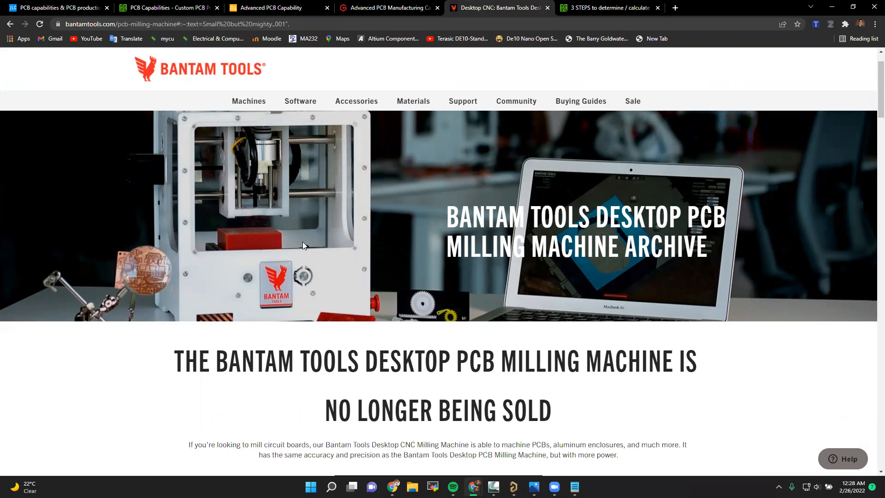
pyautogui.scroll(-20, 311, 263)
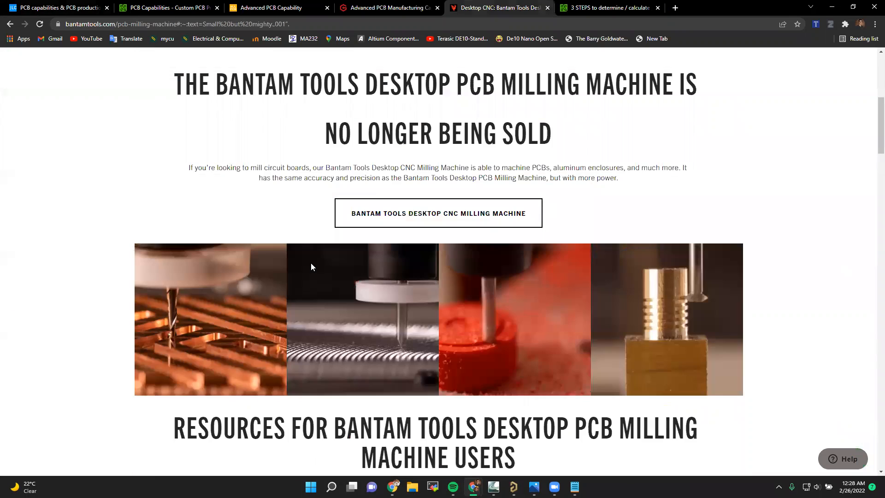
pyautogui.scroll(-15, 311, 274)
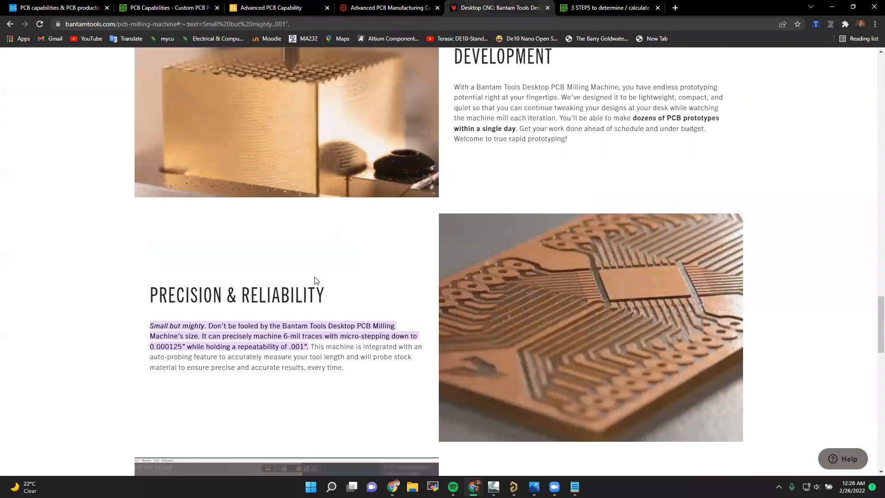
pyautogui.moveTo(151, 234); pyautogui.dragTo(305, 255)
pyautogui.click(291, 254)
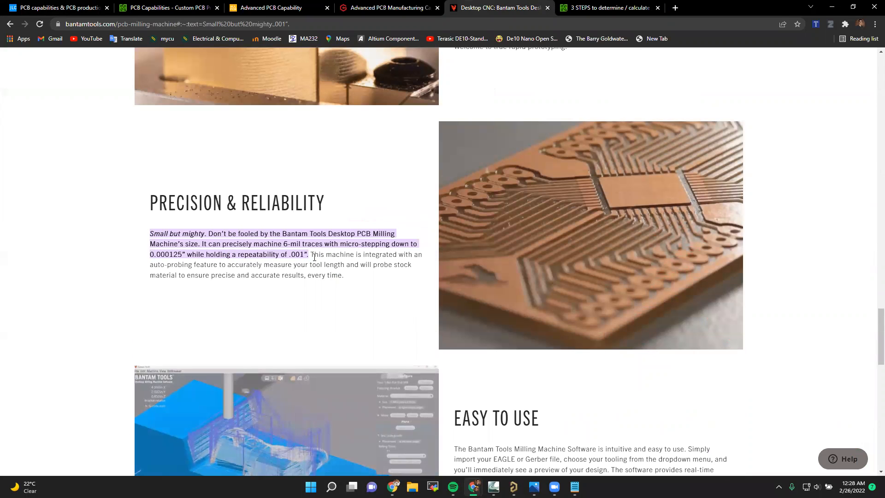
# Step: Look over the rest of the Bantam Tools page, including the milled board photo and the Machine Specs section
pyautogui.scroll(-2, 334, 251)
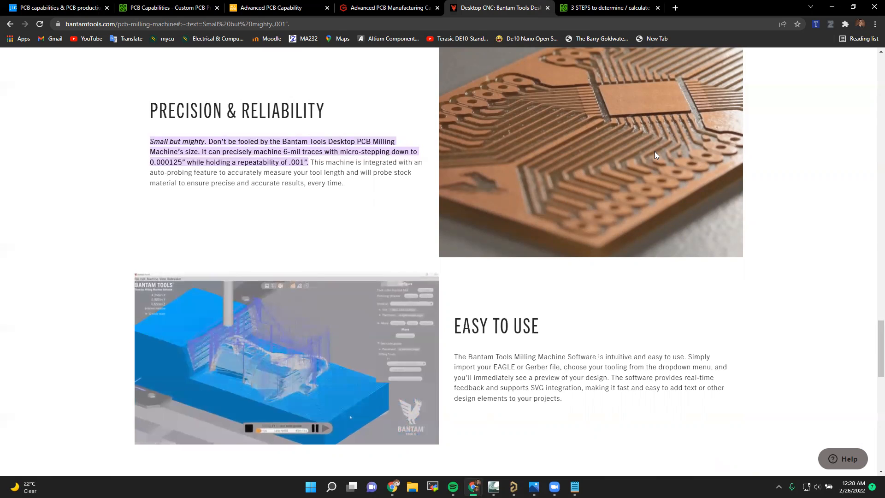
pyautogui.scroll(-10, 421, 215)
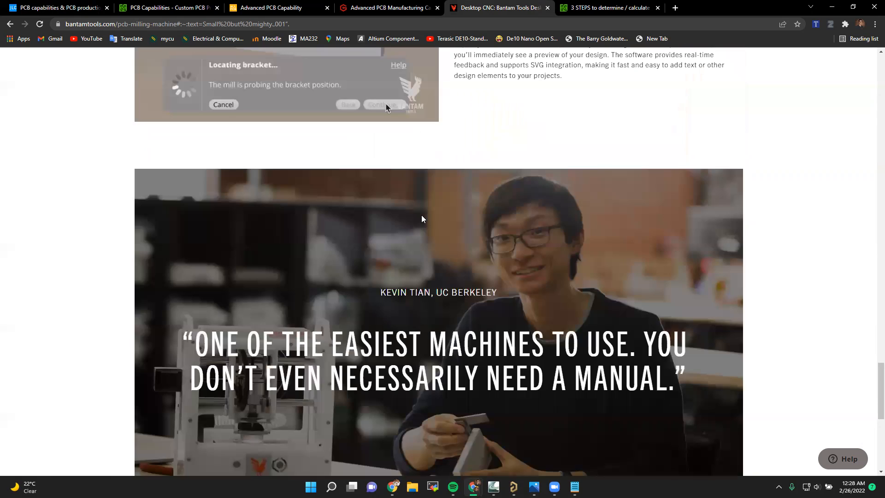
pyautogui.scroll(7, 421, 215)
pyautogui.scroll(20, 420, 211)
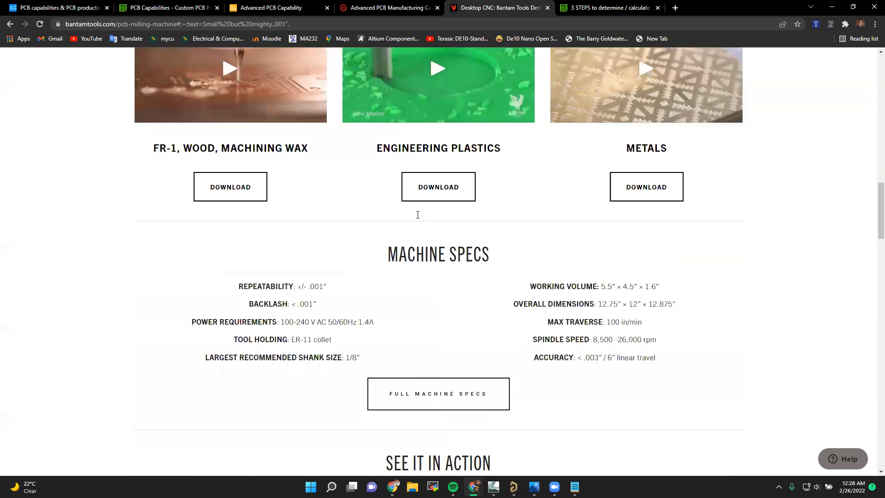
# Step: Open the PCBWay article on determining the number of PCB layers and alternate between it and the full board layout in Altium Designer
pyautogui.hotkey('ctrl', 'Tab')
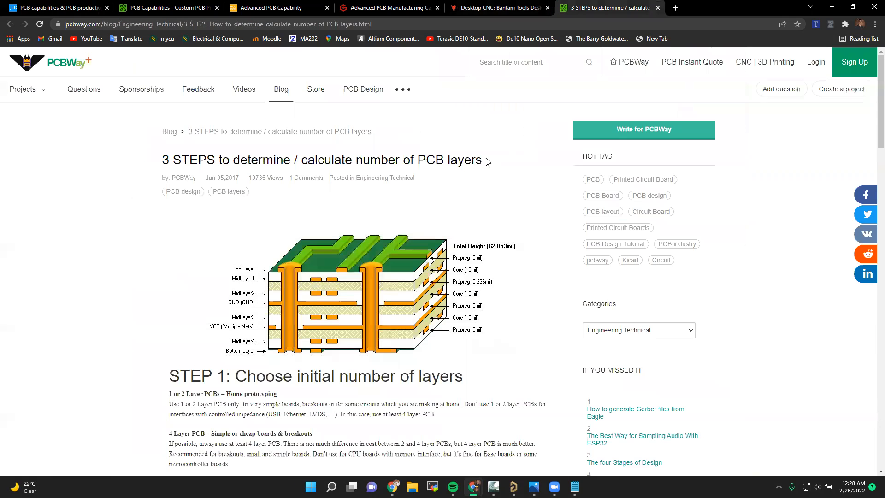
pyautogui.hotkey('alt', 'Tab')
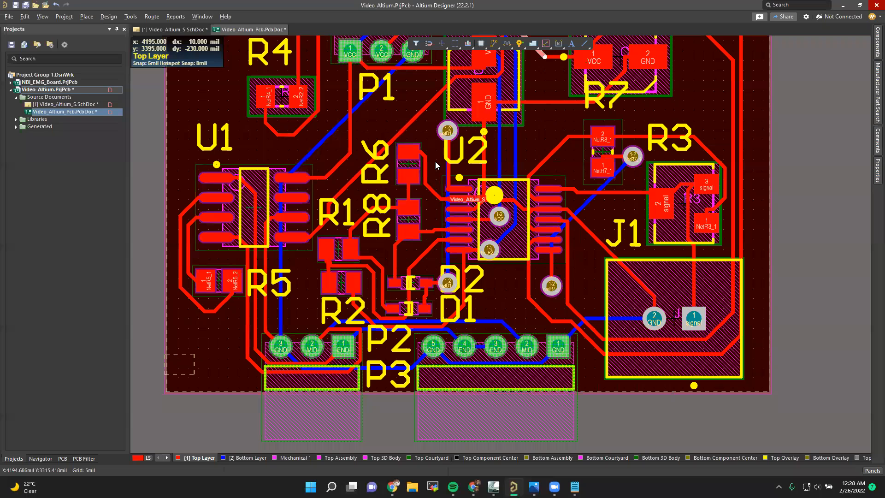
pyautogui.keyDown('ctrl'); pyautogui.scroll(-1, 435, 161); pyautogui.keyUp('ctrl')
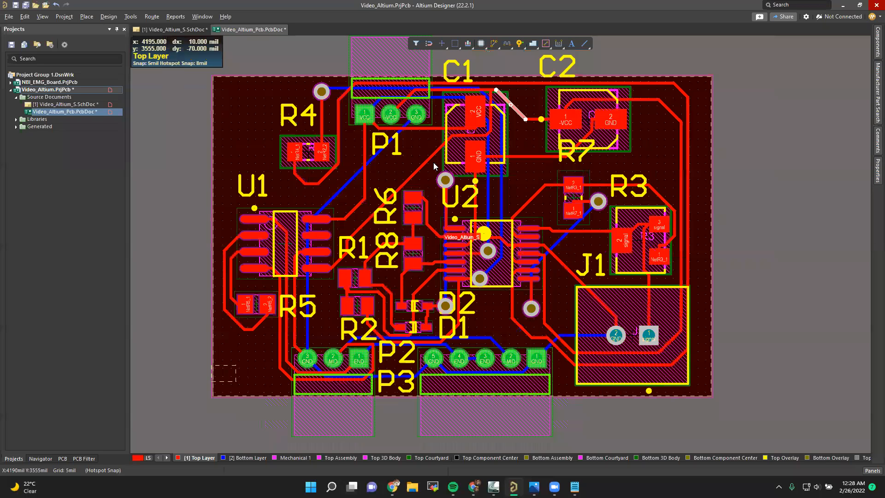
pyautogui.hotkey('alt', 'Tab')
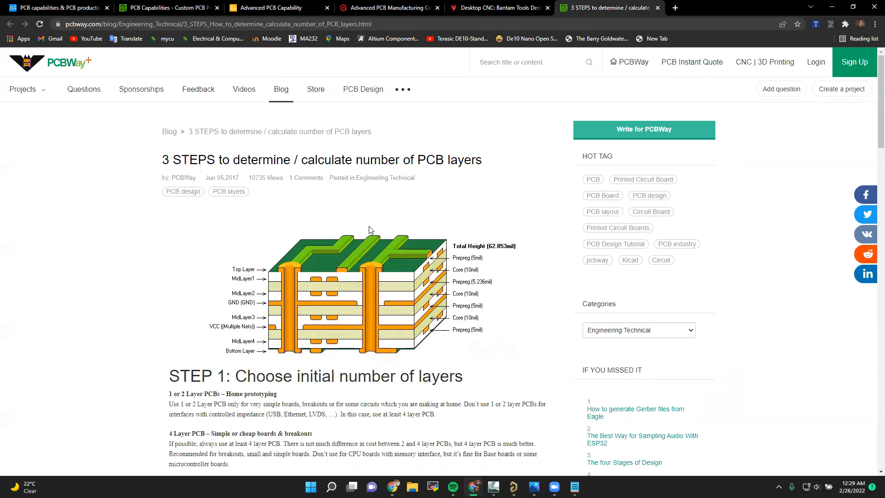
pyautogui.hotkey('alt', 'Tab')
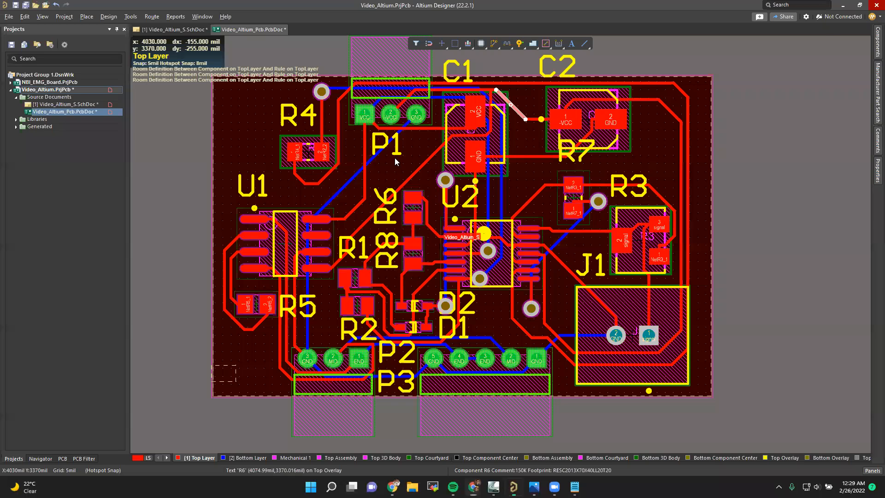
# Step: Inspect where the GND track crosses the VCC track near P1, and the MID and END tracks between D1 and P2
pyautogui.keyDown('ctrl'); pyautogui.scroll(3, 389, 161); pyautogui.keyUp('ctrl')
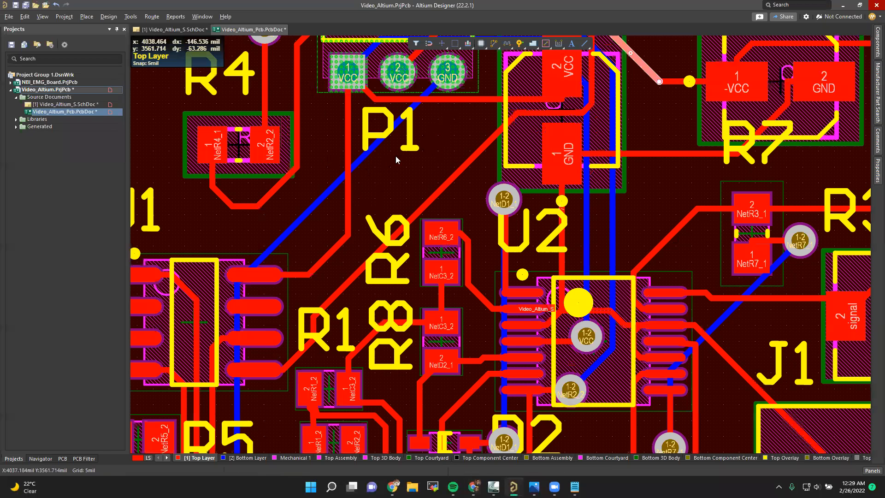
pyautogui.keyDown('ctrl'); pyautogui.scroll(3, 369, 201); pyautogui.keyUp('ctrl')
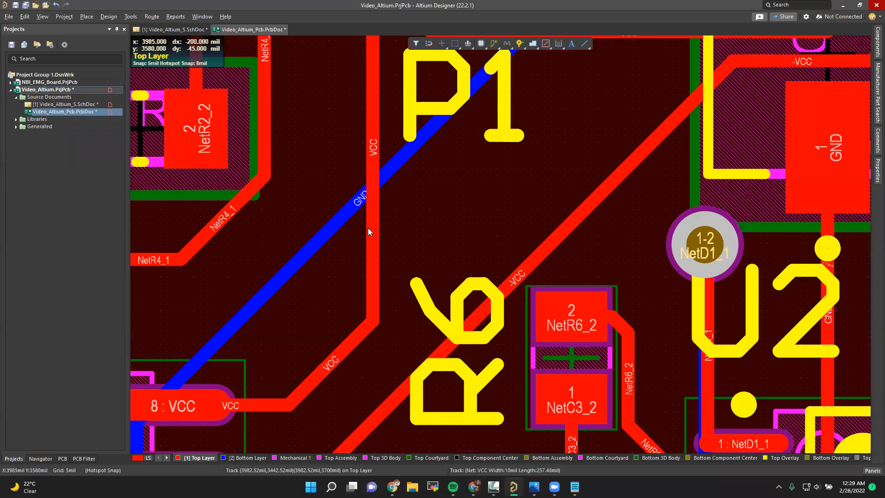
pyautogui.keyDown('ctrl'); pyautogui.scroll(-3, 368, 230); pyautogui.keyUp('ctrl')
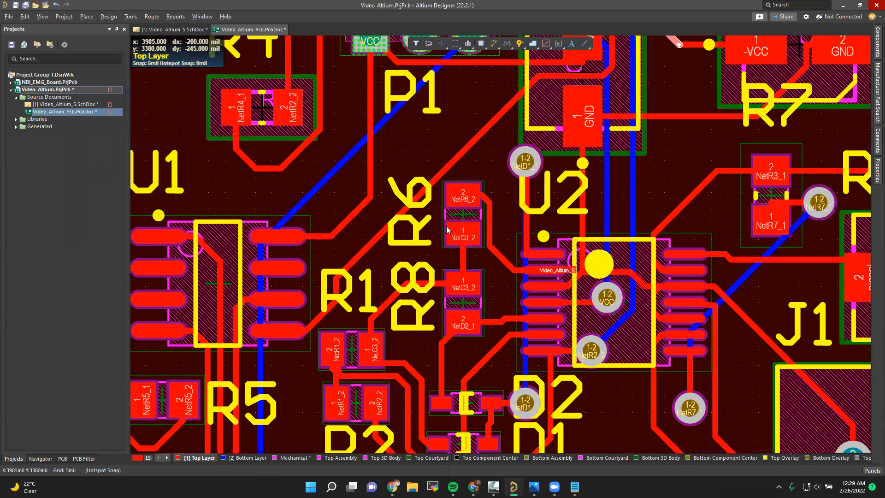
pyautogui.keyDown('ctrl'); pyautogui.scroll(3, 452, 183); pyautogui.keyUp('ctrl')
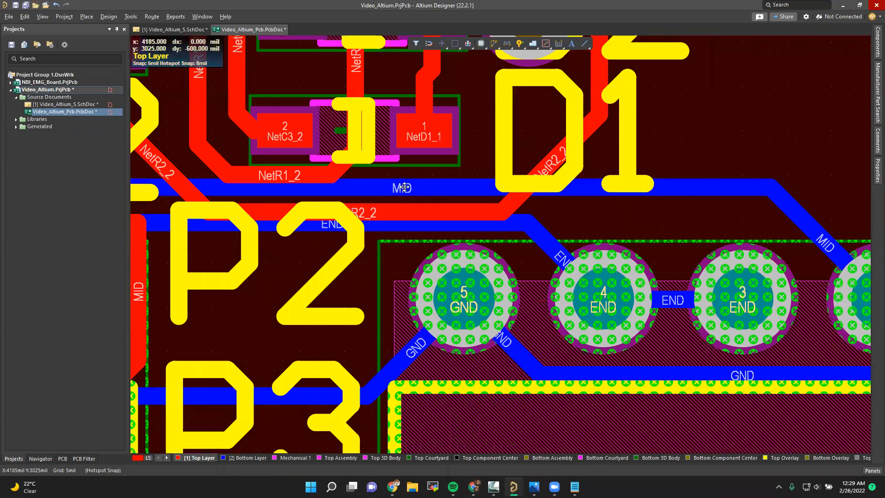
# Step: Make Bottom Layer active and alternately select the horizontal MID track and the diagonal NetR2_2 track crossing it under D1, finally deselecting both
pyautogui.click(260, 458)
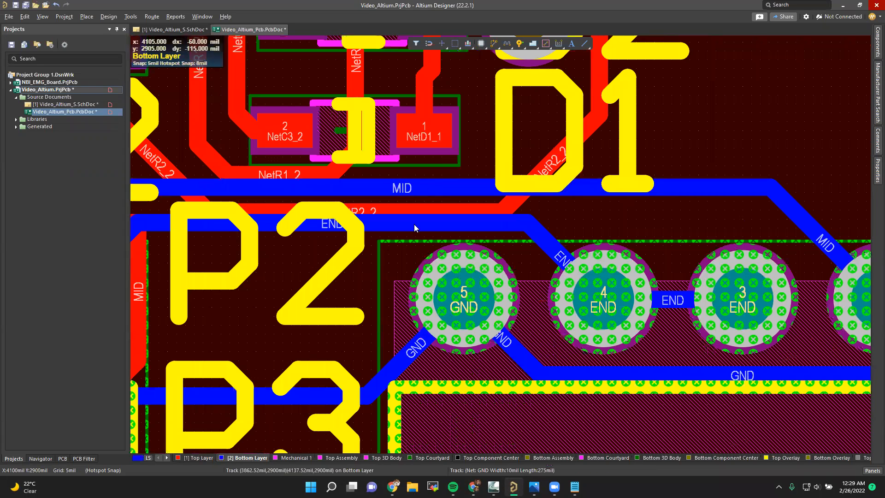
pyautogui.click(417, 184)
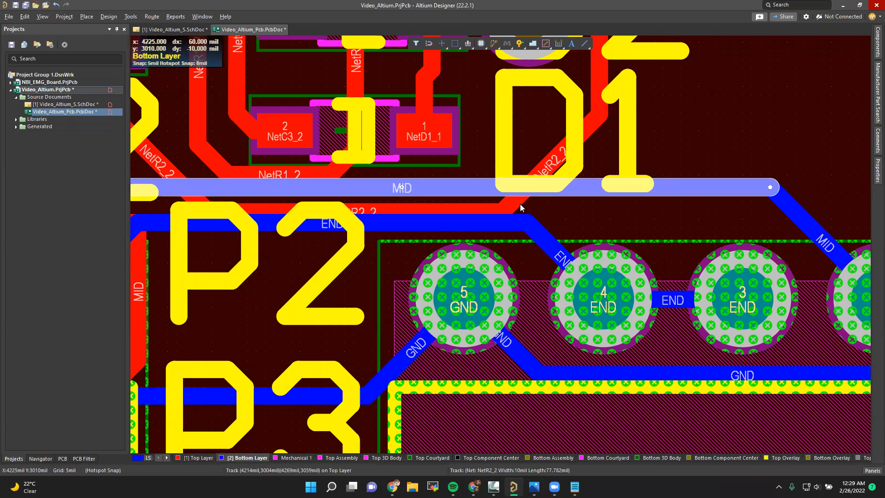
pyautogui.click(550, 171)
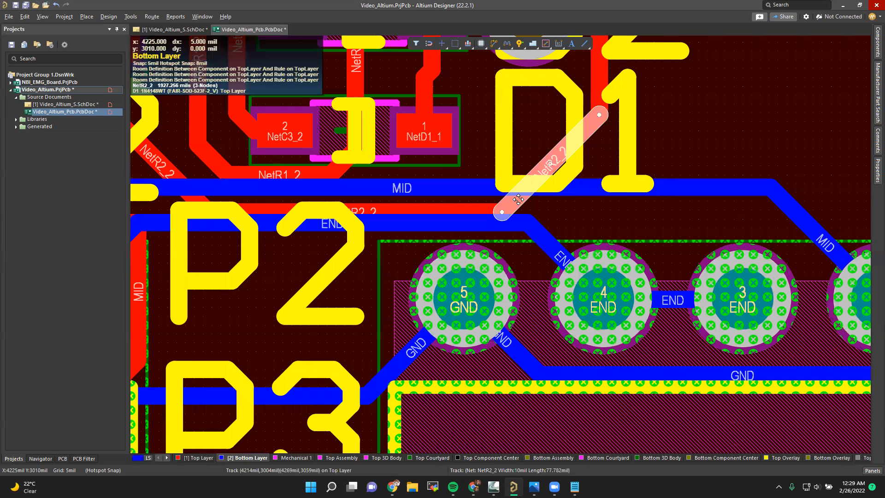
pyautogui.click(470, 185)
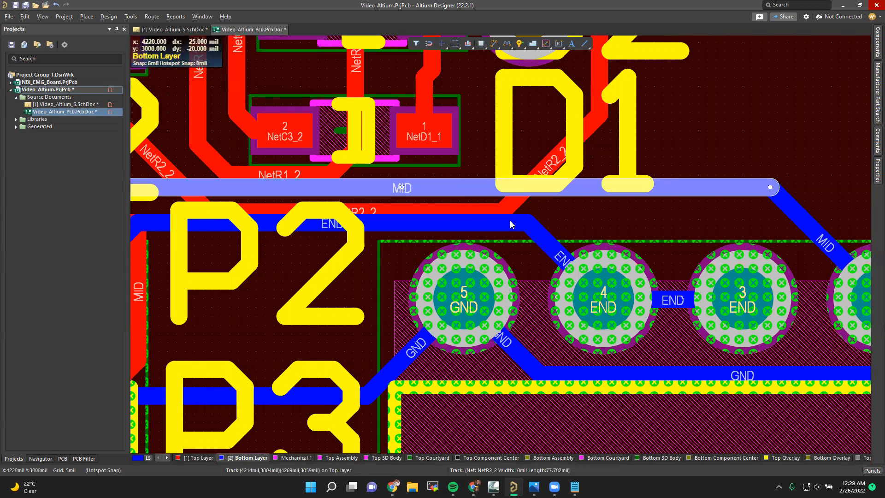
pyautogui.click(511, 206)
pyautogui.click(476, 188)
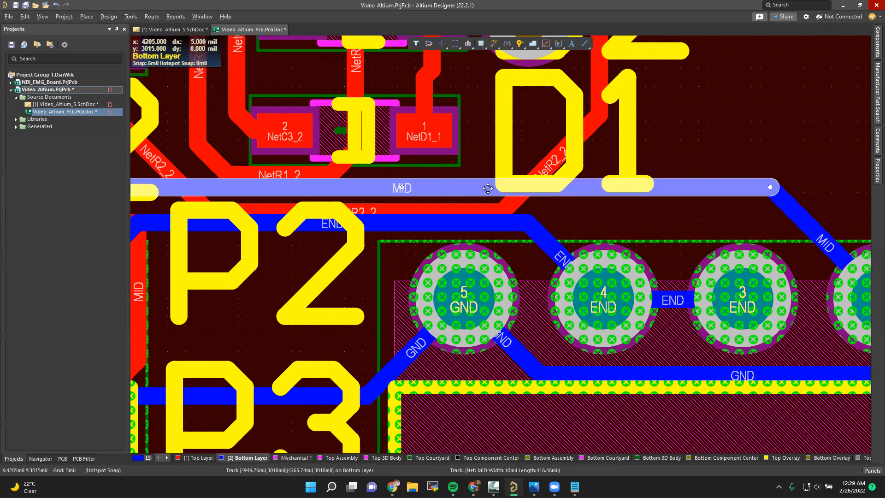
pyautogui.click(548, 168)
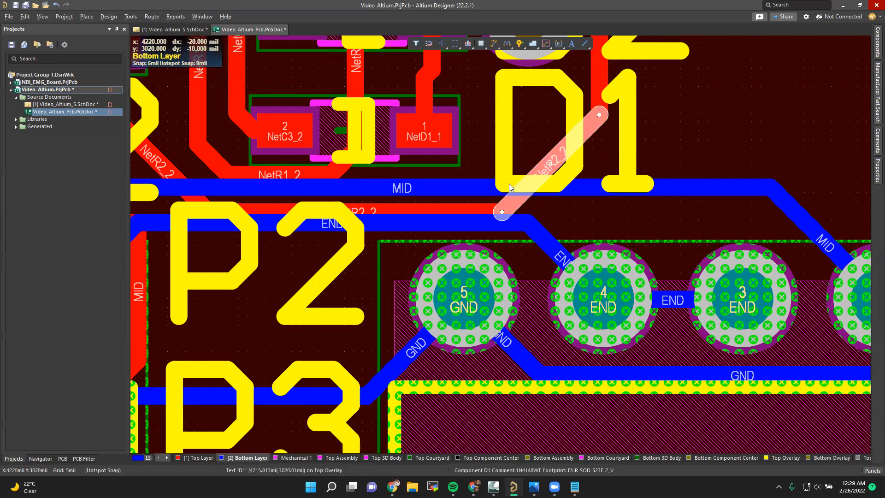
pyautogui.click(490, 189)
pyautogui.click(552, 161)
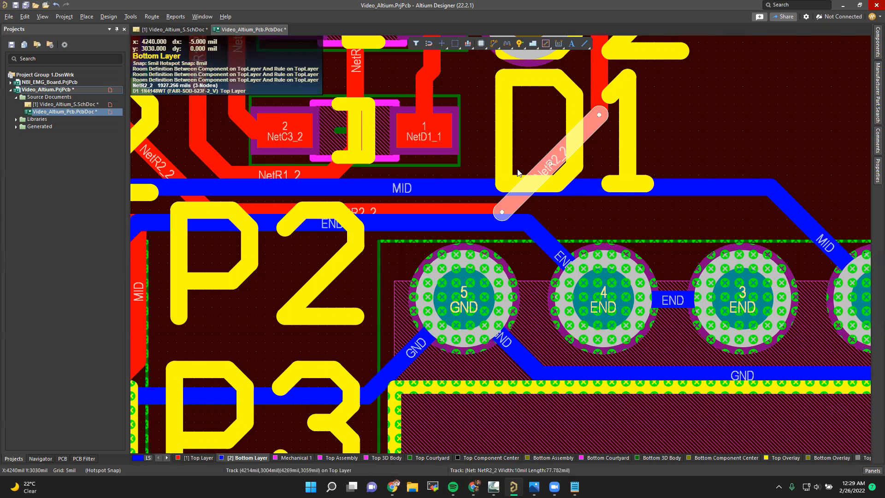
pyautogui.click(709, 124)
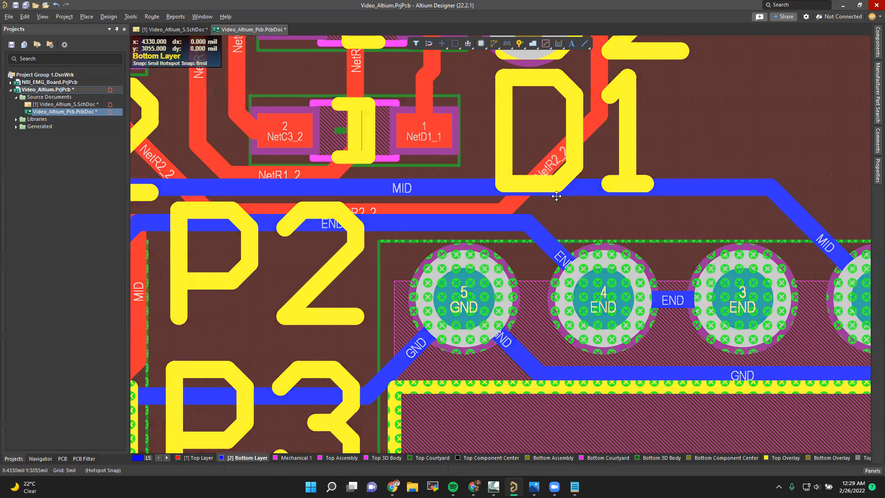
# Step: Look over the whole board, and switch to the PCBWay article to enlarge its layer stack-up diagram
pyautogui.hotkey('ctrl', 'pagedown')
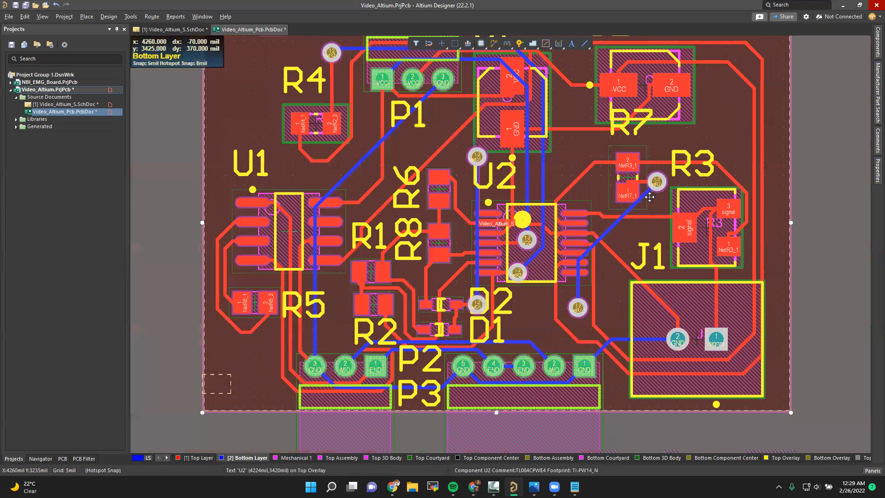
pyautogui.scroll(-1, 649, 197)
pyautogui.hotkey('alt', 'Tab')
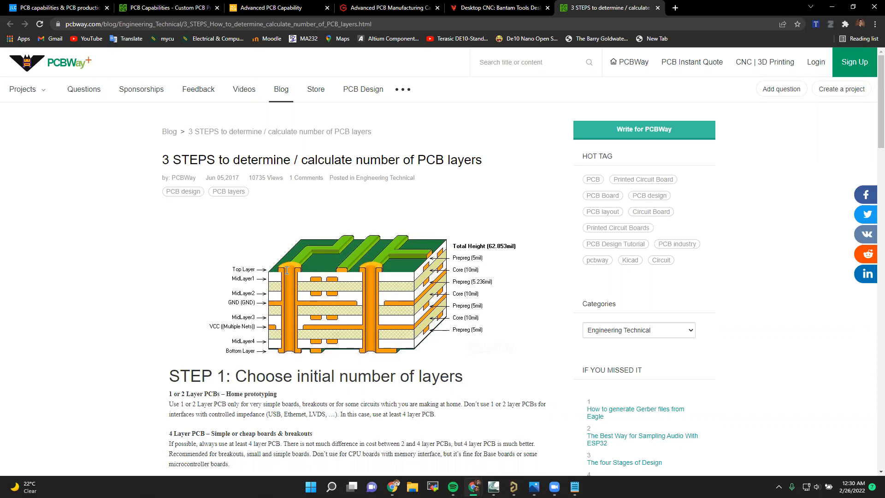
pyautogui.scroll(-1, 275, 352)
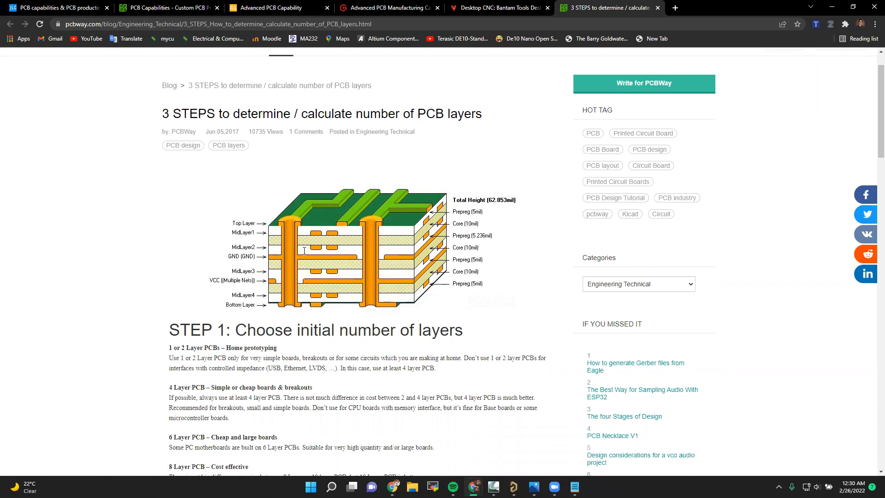
pyautogui.keyDown('ctrl'); pyautogui.scroll(5, 304, 251); pyautogui.keyUp('ctrl')
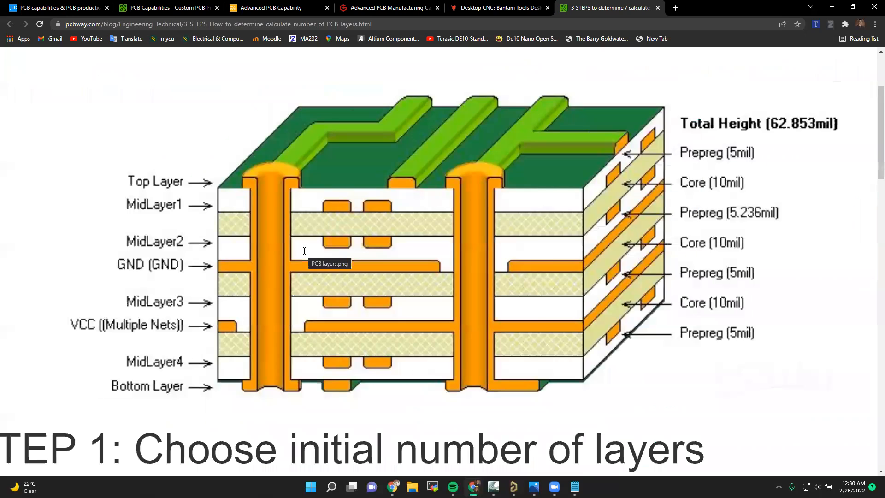
# Step: Examine the layer stack-up diagram, switch back to Altium Designer, clear the board selection and look over the routed tracks
pyautogui.hscroll(1, 304, 250)
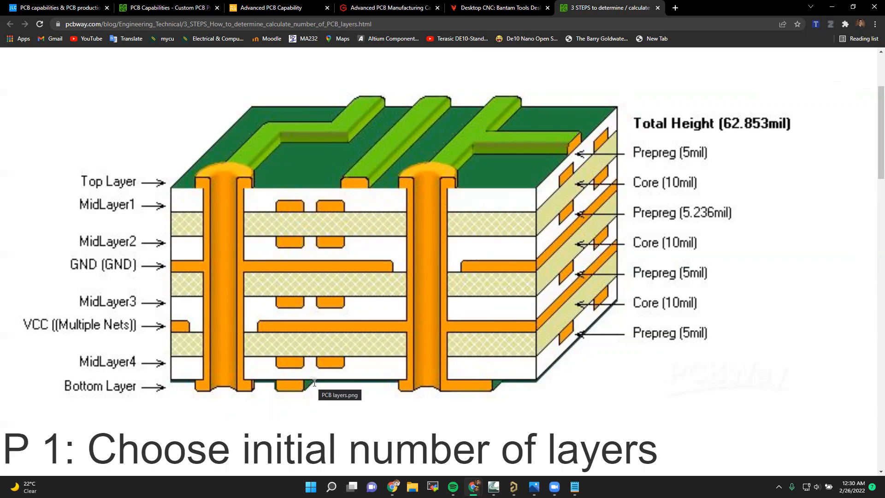
pyautogui.hotkey('alt', 'Tab')
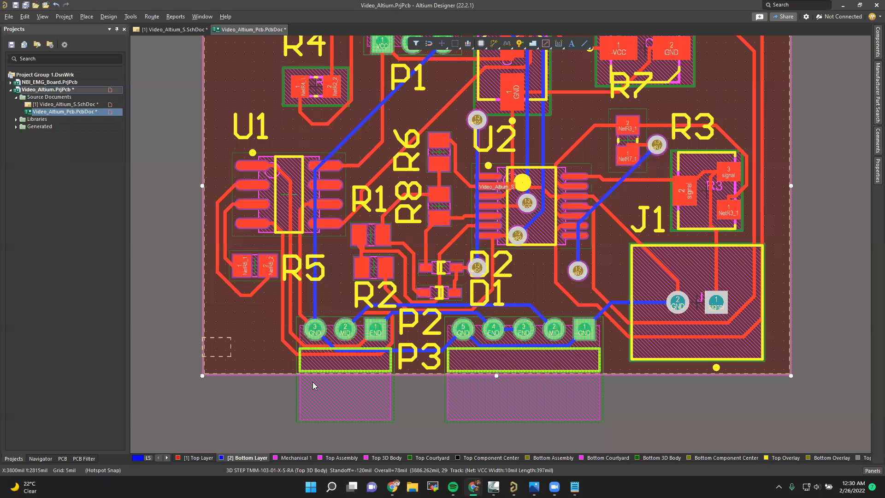
pyautogui.scroll(1, 523, 274)
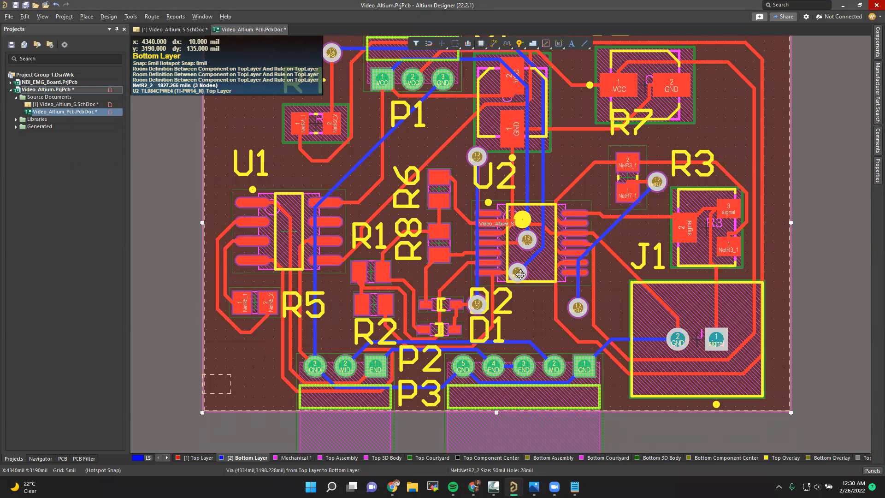
pyautogui.click(797, 154)
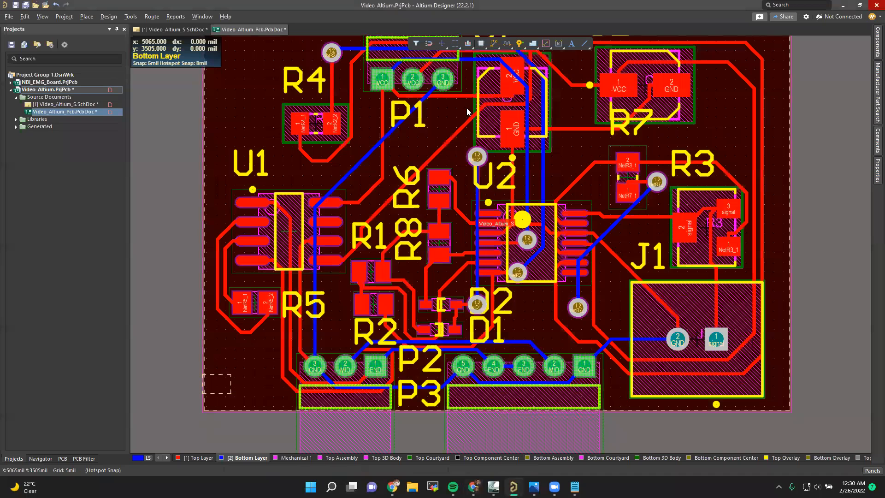
pyautogui.scroll(2, 467, 111)
pyautogui.scroll(-1, 482, 191)
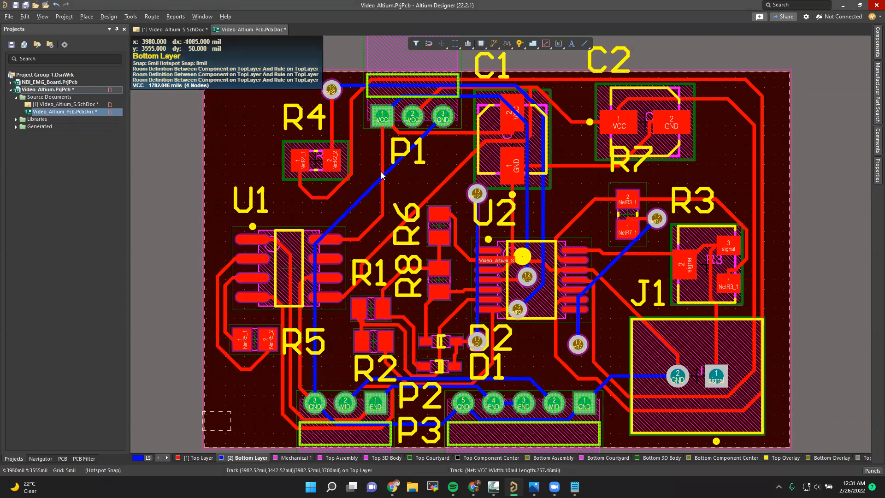
pyautogui.click(872, 102)
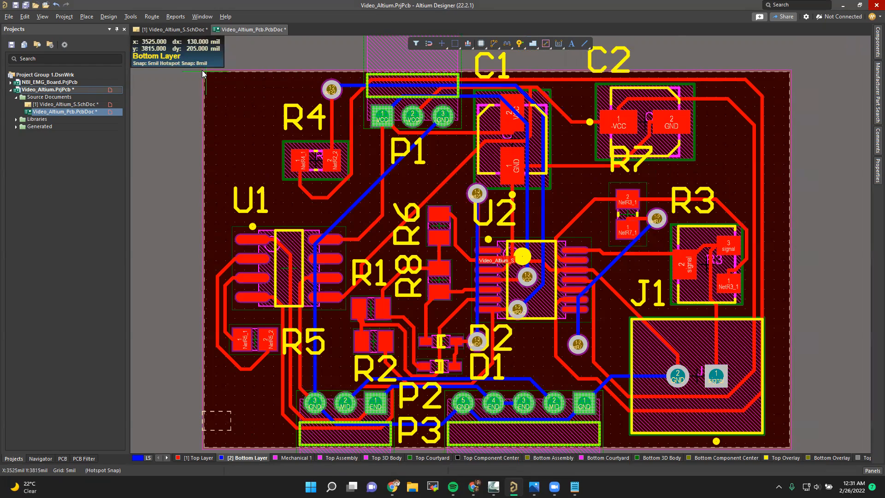
# Step: Place a polygon pour on Bottom Layer, outlining it along all four edges of the board
pyautogui.rightClick(533, 43)
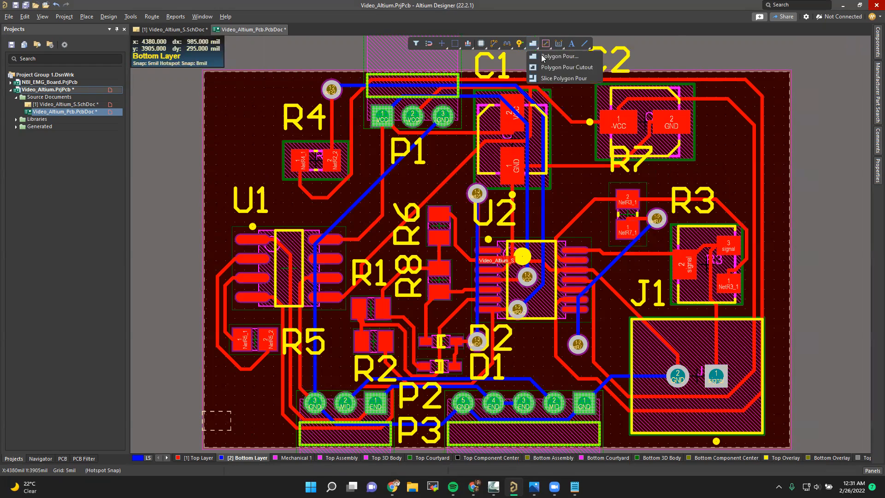
pyautogui.click(558, 56)
pyautogui.click(204, 74)
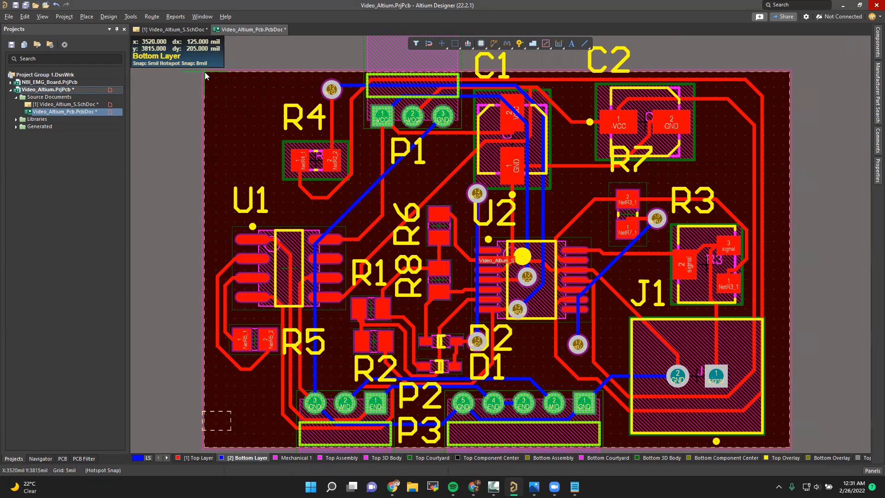
pyautogui.click(788, 71)
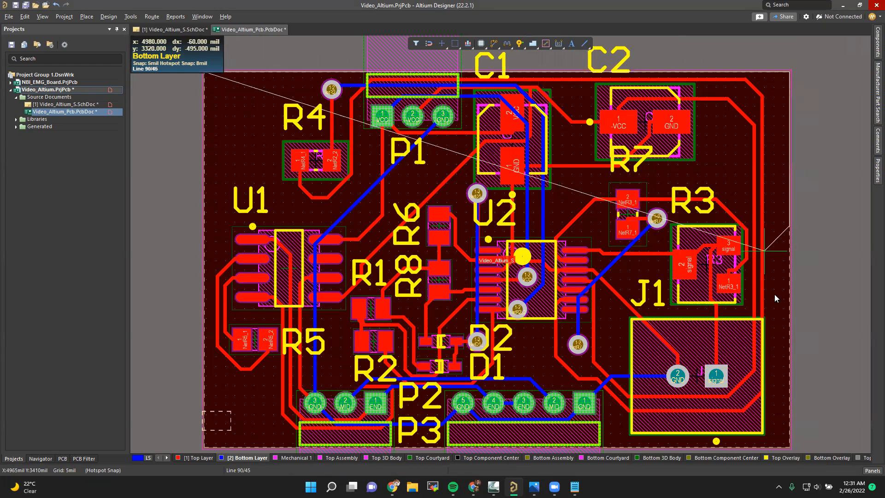
pyautogui.click(788, 446)
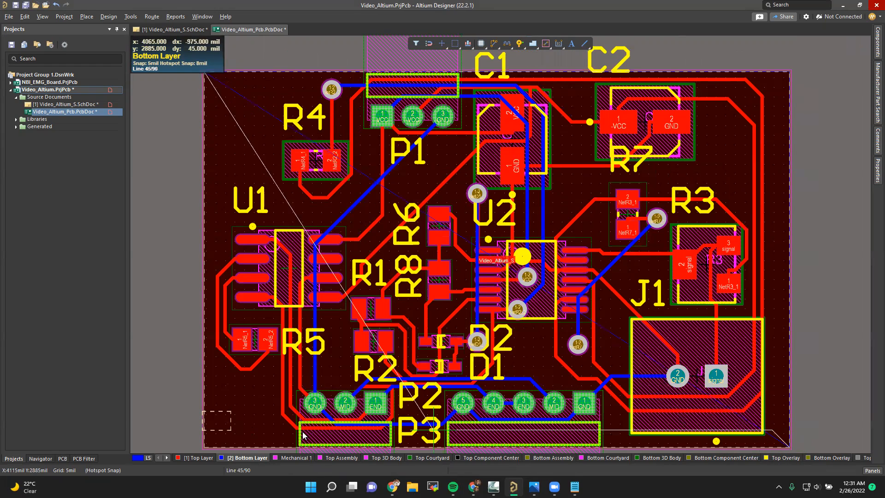
pyautogui.scroll(-2, 206, 378)
pyautogui.click(204, 380)
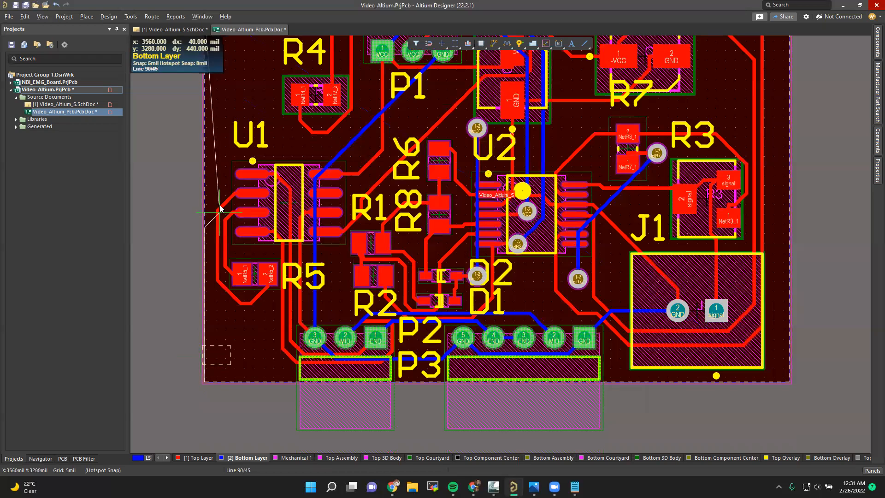
pyautogui.rightClick(219, 208)
pyautogui.scroll(2, 612, 138)
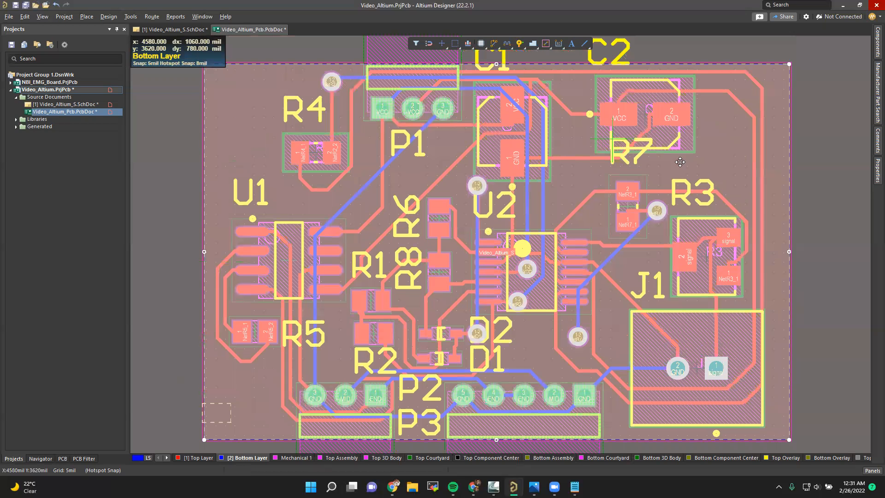
# Step: Assign the bottom-layer polygon pour to the GND net, repour it and deselect it
pyautogui.keyDown('shift'); pyautogui.hscroll(6, 850, 163); pyautogui.keyUp('shift')
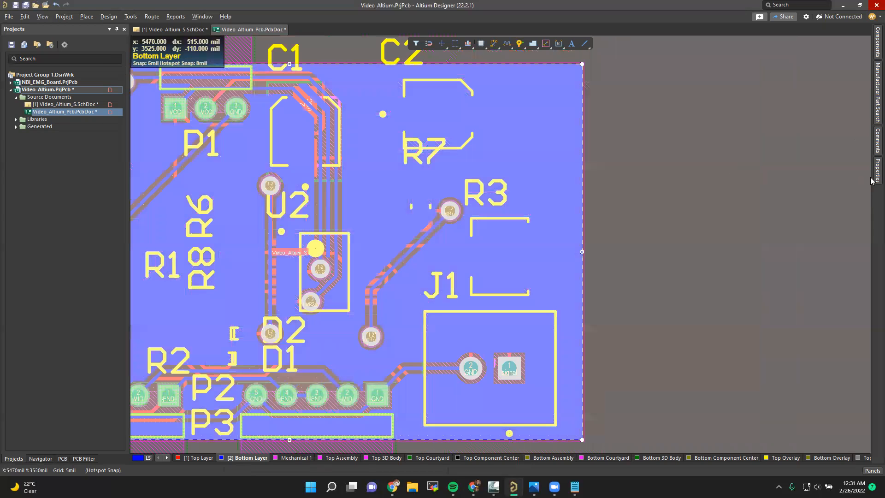
pyautogui.click(875, 178)
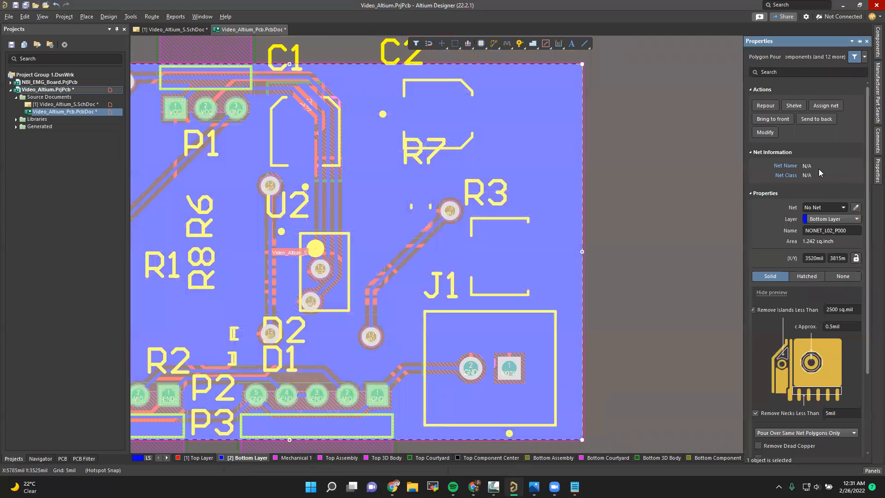
pyautogui.click(844, 208)
pyautogui.click(811, 233)
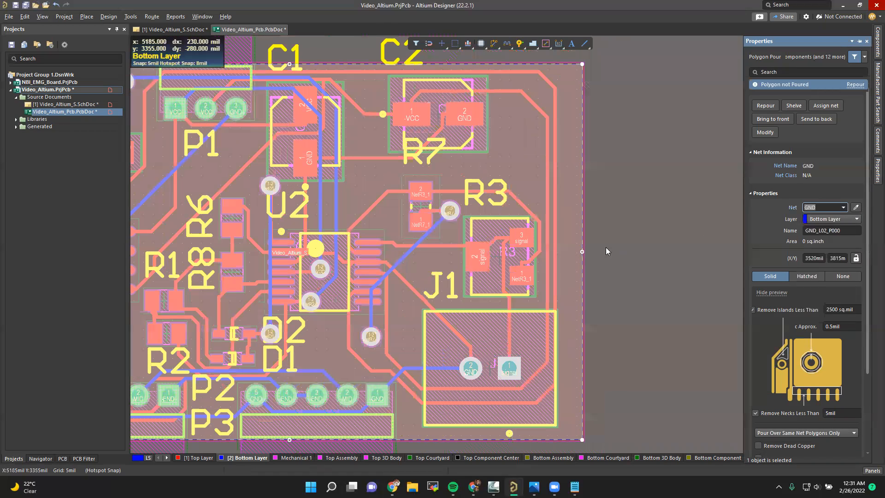
pyautogui.hscroll(-3, 711, 202)
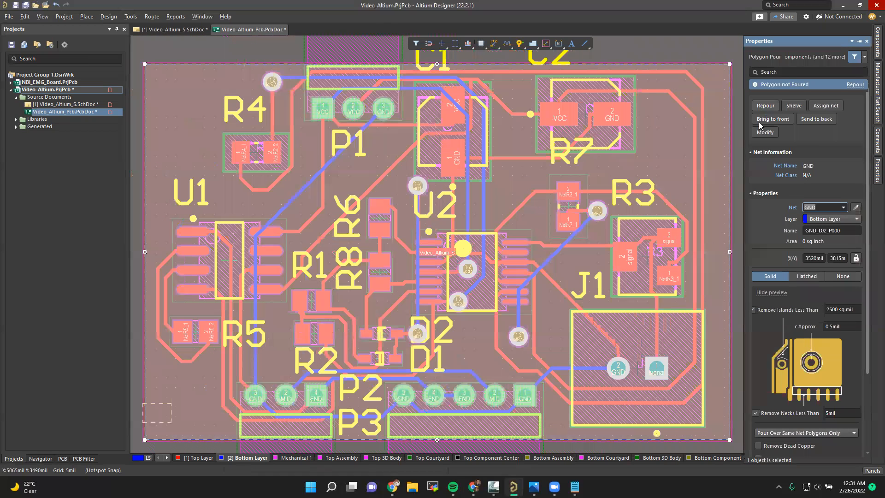
pyautogui.scroll(1, 311, 217)
pyautogui.scroll(-1, 310, 217)
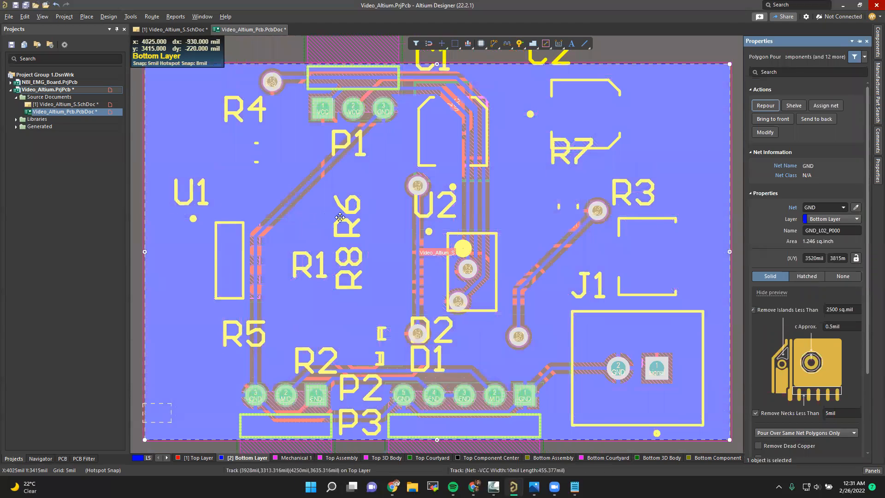
pyautogui.click(681, 49)
# Step: Inspect the bottom copper pour around the tracks and vias in 3D, and turn the board back to its component side
pyautogui.press('3')
pyautogui.keyDown('shift'); pyautogui.moveTo(268, 351); pyautogui.dragTo(553, 336, button='right'); pyautogui.keyUp('shift')
pyautogui.keyDown('shift'); pyautogui.moveTo(218, 314); pyautogui.dragTo(366, 311, button='right'); pyautogui.keyUp('shift')
pyautogui.scroll(3, 367, 307)
pyautogui.scroll(-1, 365, 308)
pyautogui.keyDown('shift'); pyautogui.scroll(-2, 364, 308); pyautogui.keyUp('shift')
pyautogui.keyDown('shift'); pyautogui.scroll(7, 364, 308); pyautogui.keyUp('shift')
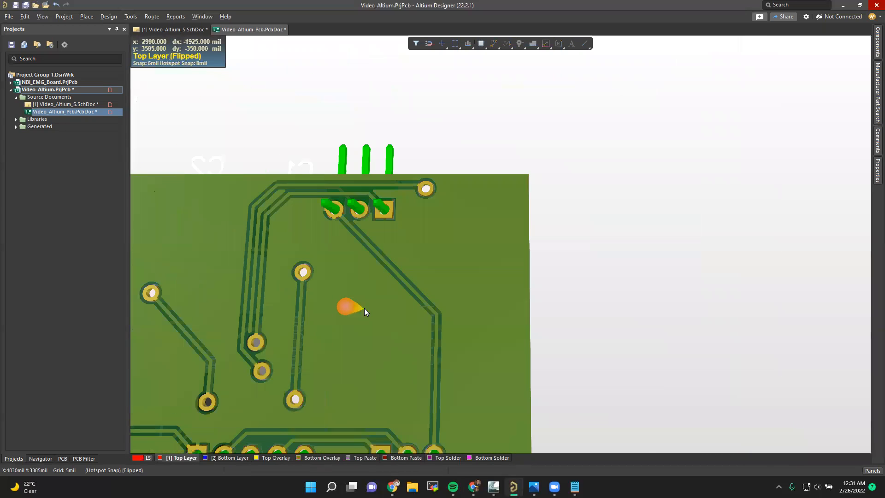
pyautogui.scroll(-4, 453, 312)
pyautogui.keyDown('shift'); pyautogui.moveTo(490, 251); pyautogui.dragTo(479, 275, button='right'); pyautogui.keyUp('shift')
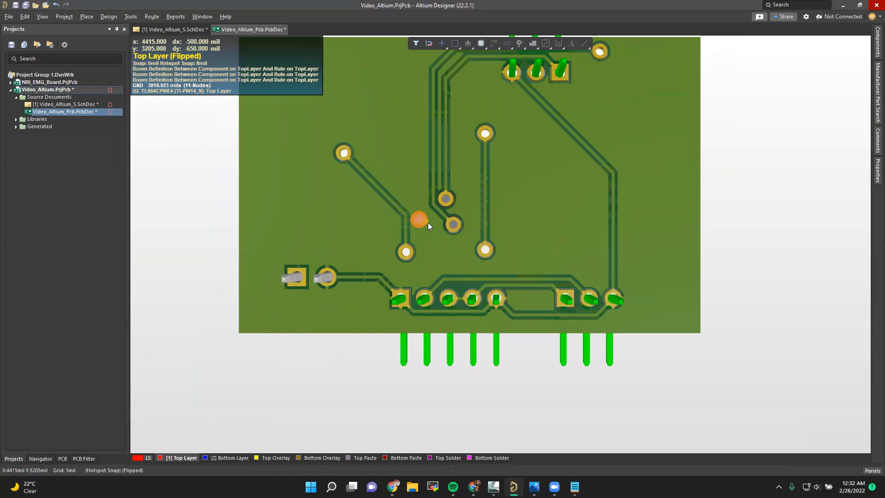
pyautogui.keyDown('shift'); pyautogui.moveTo(321, 250); pyautogui.dragTo(317, 226, button='right'); pyautogui.keyUp('shift')
pyautogui.scroll(2, 314, 226)
pyautogui.scroll(-2, 314, 226)
pyautogui.keyDown('shift'); pyautogui.scroll(2, 314, 226); pyautogui.keyUp('shift')
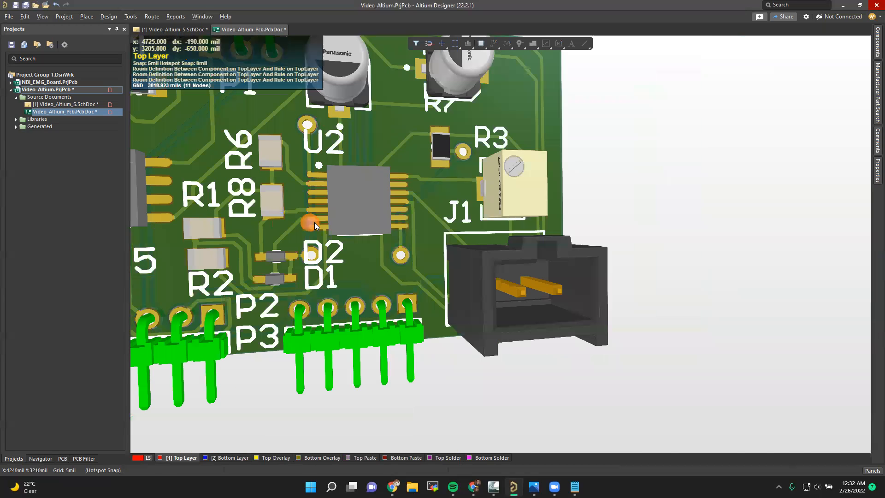
# Step: Return to the 2D layout and place a polygon pour on Top Layer, outlining it along the board's edges
pyautogui.press('2')
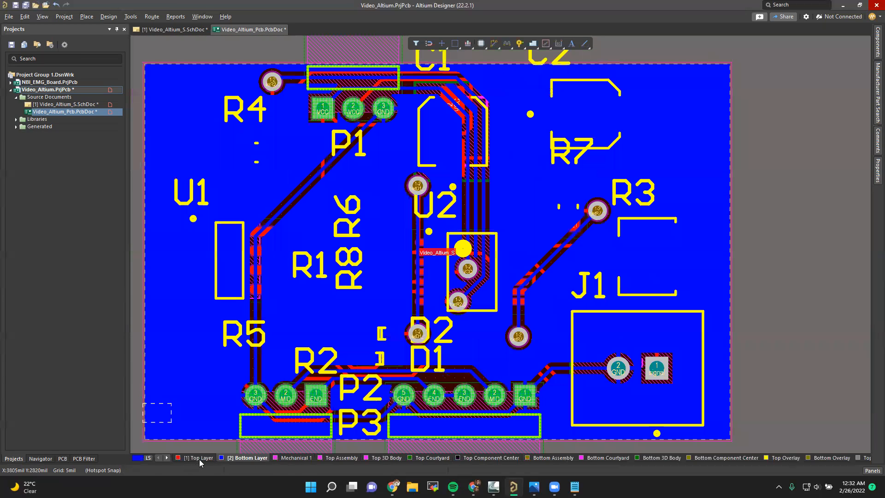
pyautogui.press('KP_Multiply')
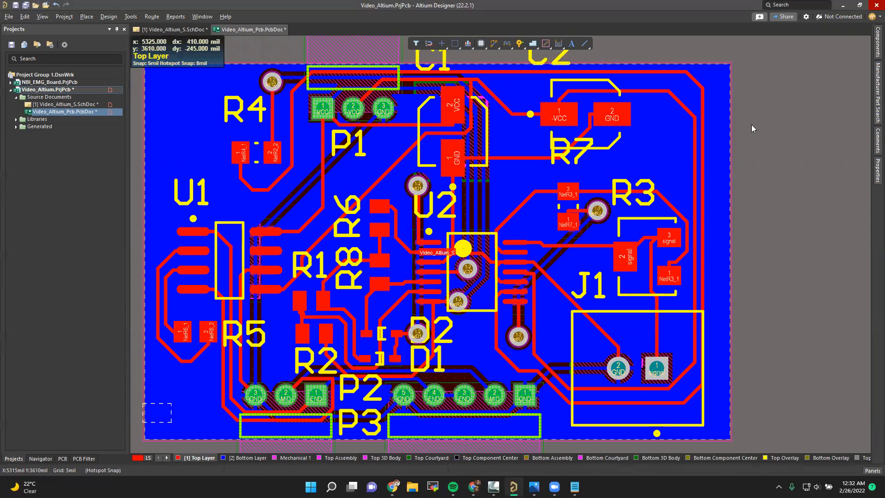
pyautogui.click(533, 44)
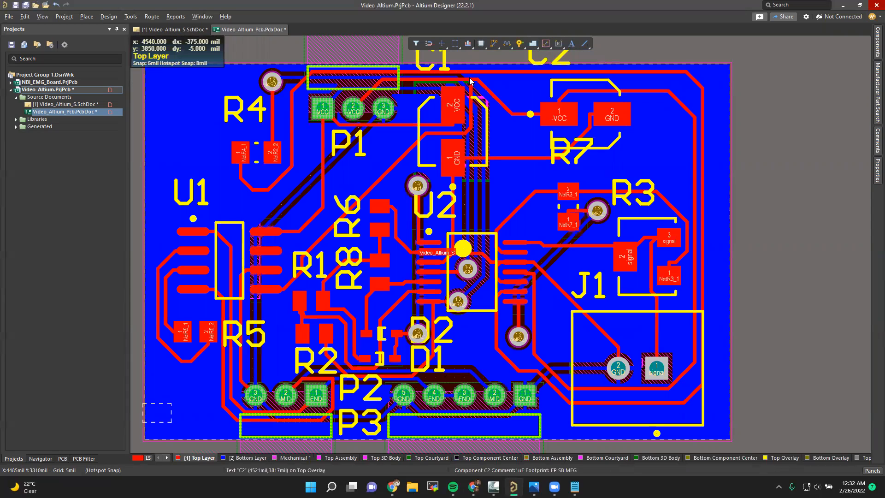
pyautogui.click(146, 65)
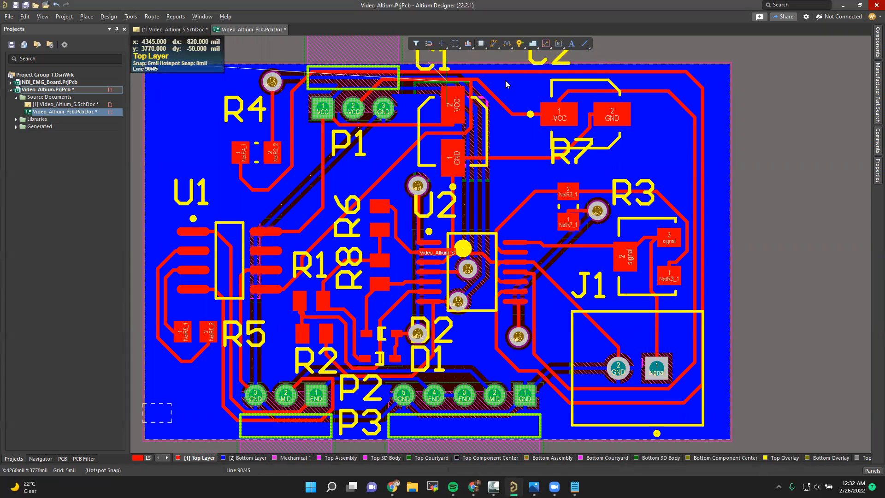
pyautogui.click(732, 66)
pyautogui.scroll(-5, 745, 205)
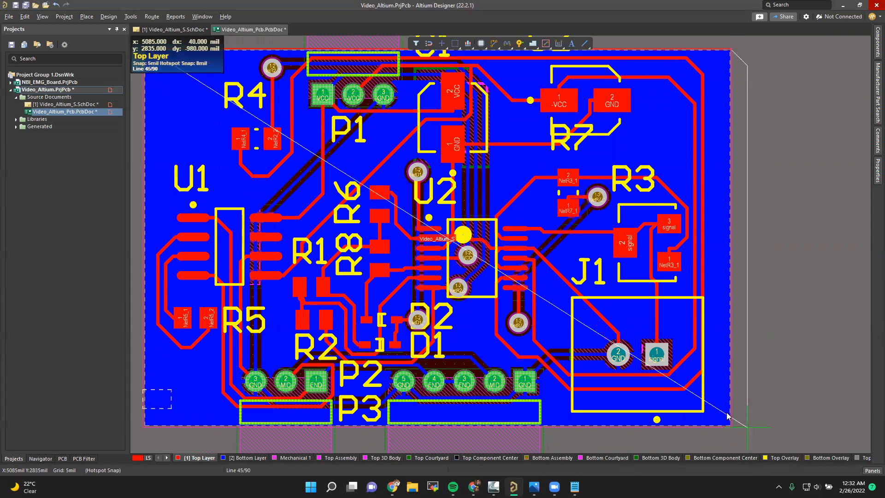
pyautogui.click(728, 304)
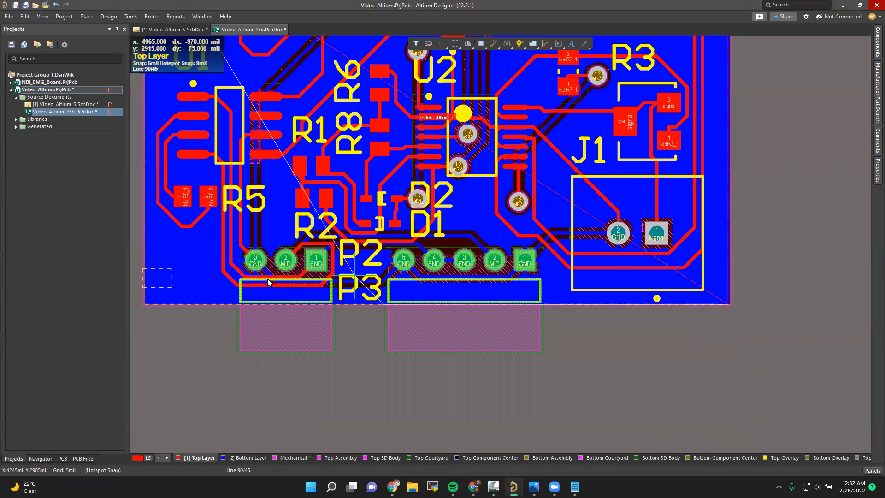
pyautogui.click(145, 303)
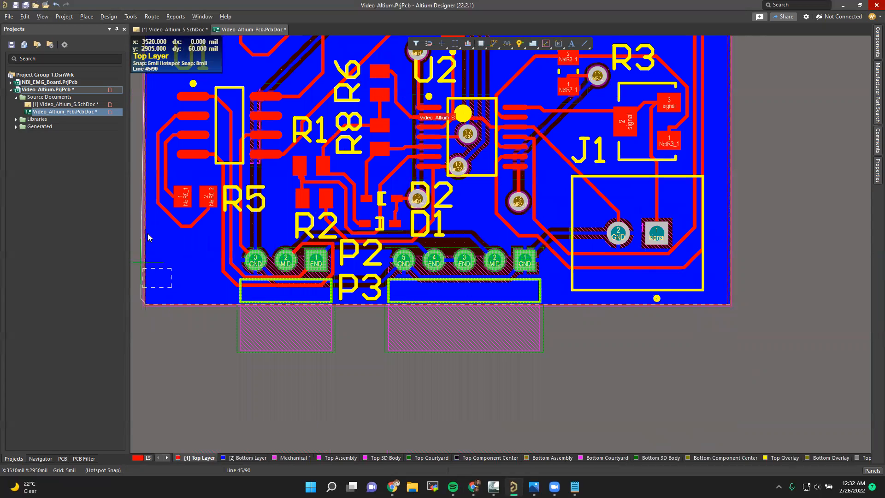
pyautogui.scroll(7, 148, 234)
pyautogui.scroll(1, 146, 149)
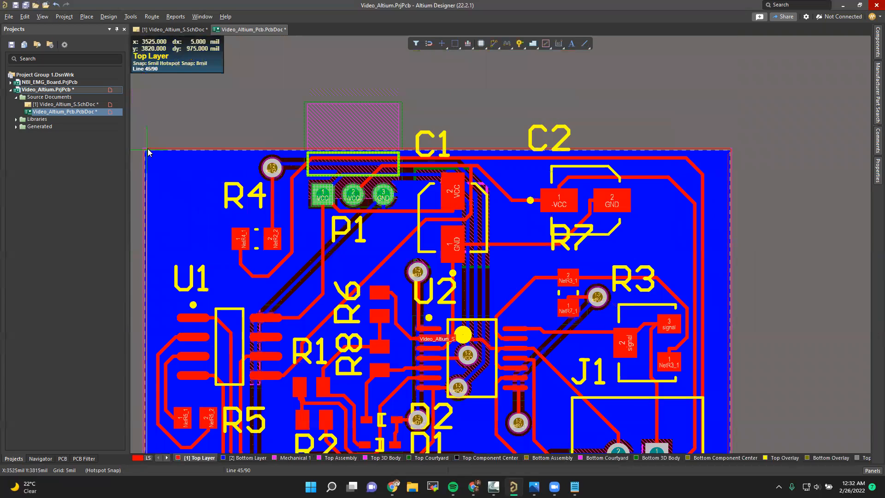
pyautogui.click(146, 148)
pyautogui.rightClick(203, 185)
# Step: Assign the top-layer polygon pour to the GND net, repour it and deselect it
pyautogui.keyDown('shift'); pyautogui.hscroll(3, 709, 249); pyautogui.keyUp('shift')
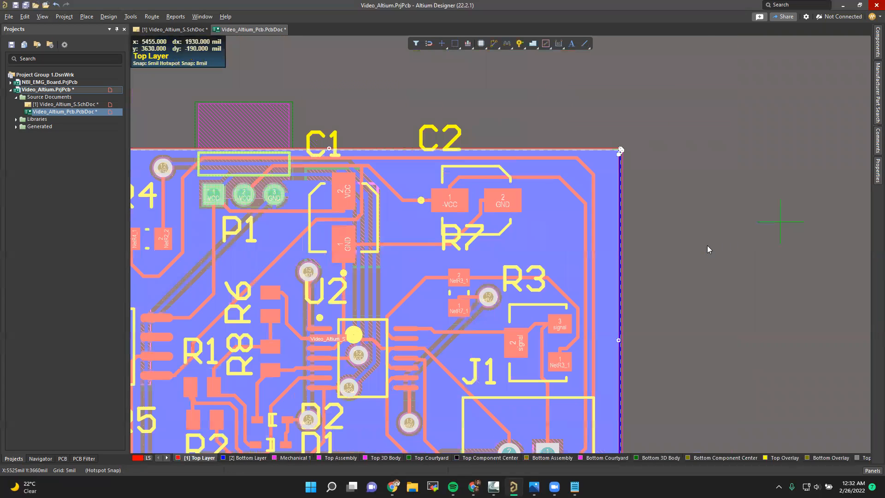
pyautogui.click(872, 179)
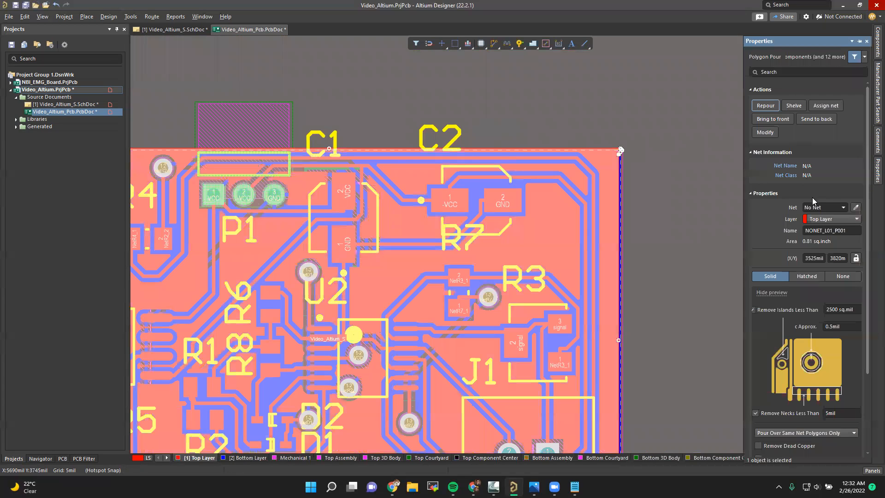
pyautogui.click(844, 207)
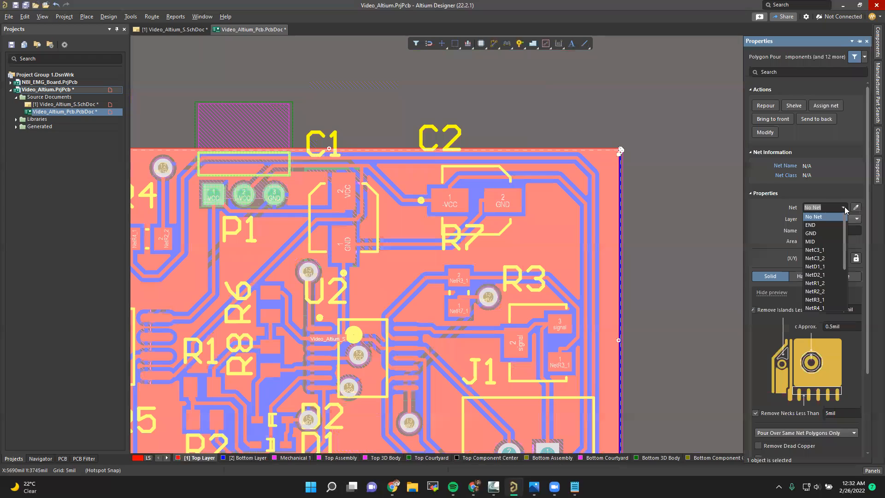
pyautogui.click(817, 233)
pyautogui.click(766, 106)
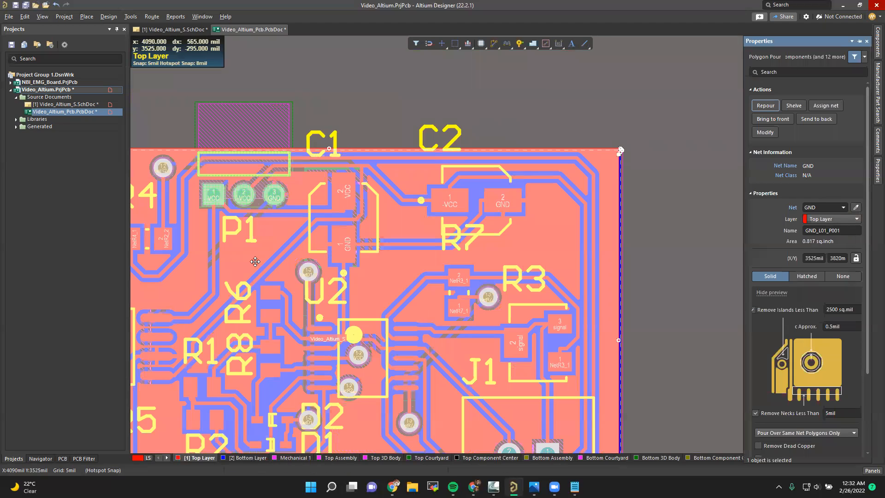
pyautogui.click(450, 99)
# Step: Inspect the copper pours in 3D on both sides of the board, flipping it over and returning to the component side
pyautogui.press('3')
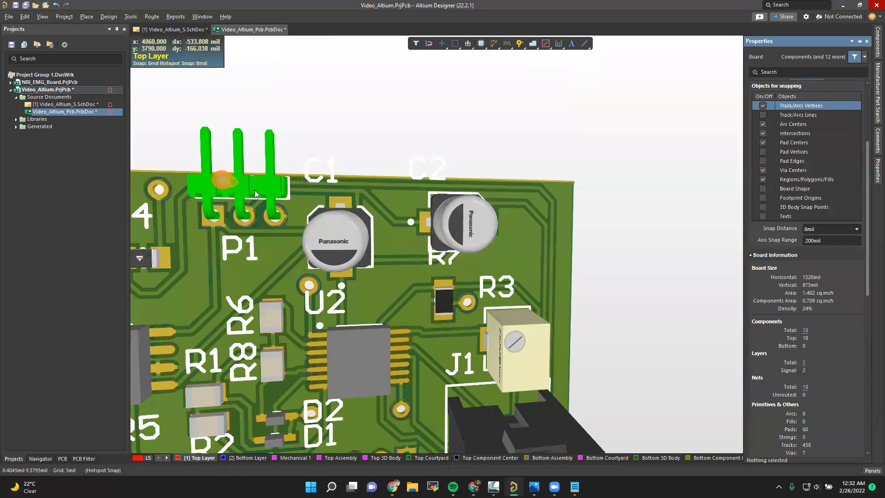
pyautogui.moveTo(188, 334); pyautogui.dragTo(311, 209, button='right')
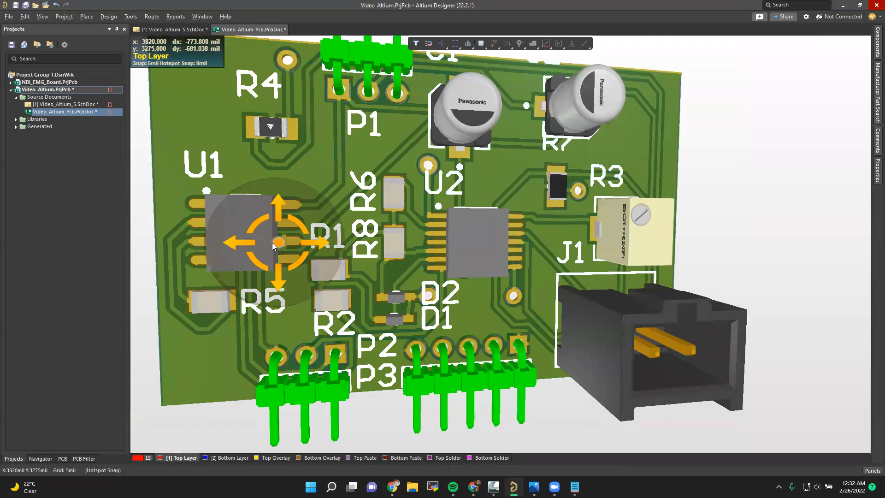
pyautogui.keyDown('shift'); pyautogui.moveTo(272, 242); pyautogui.dragTo(316, 272, button='right'); pyautogui.keyUp('shift')
pyautogui.press('v')
pyautogui.press('b')
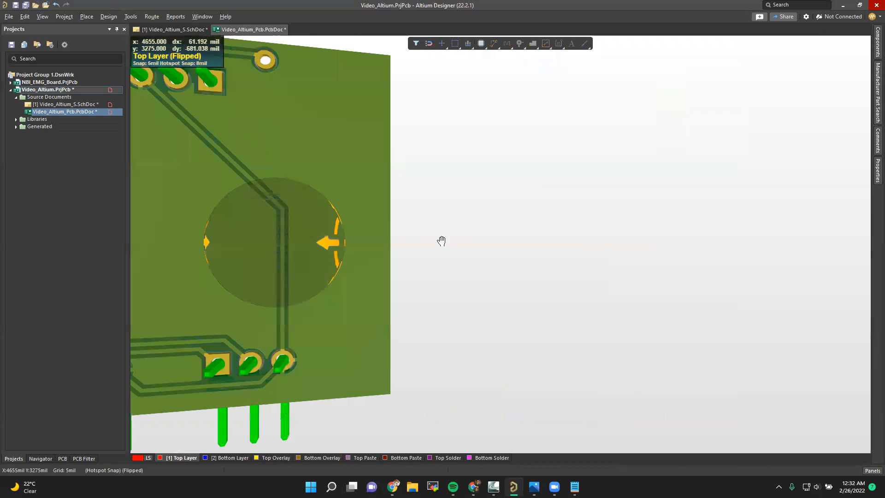
pyautogui.keyDown('shift'); pyautogui.scroll(5, 381, 246); pyautogui.keyUp('shift')
pyautogui.keyDown('shift'); pyautogui.moveTo(460, 271); pyautogui.dragTo(399, 275, button='right'); pyautogui.keyUp('shift')
pyautogui.keyDown('shift'); pyautogui.moveTo(251, 274); pyautogui.dragTo(356, 275, button='right'); pyautogui.keyUp('shift')
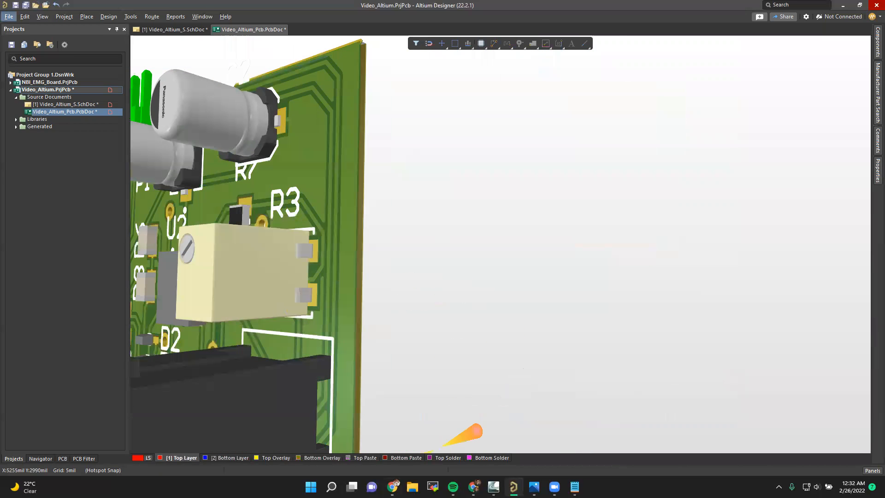
# Step: View the via properties in Saturn PCB Toolkit, return to Altium Designer and inspect the board around R3 and J1 in 3D
pyautogui.click(494, 487)
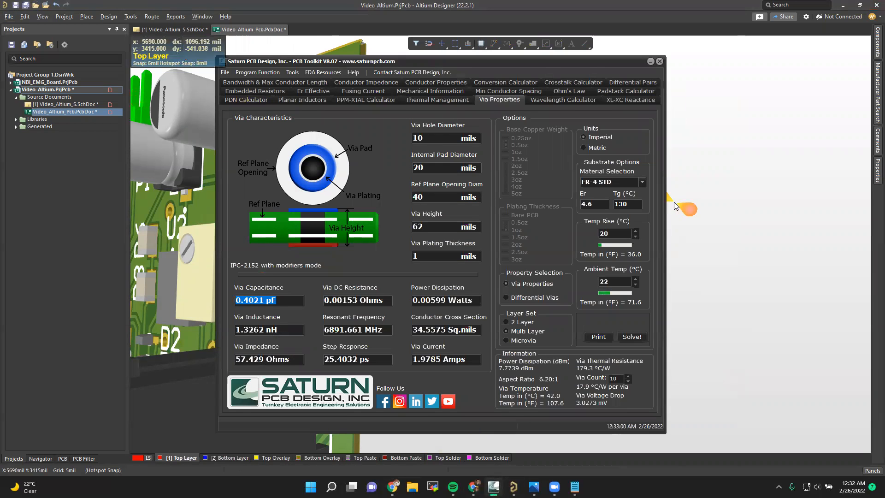
pyautogui.click(709, 194)
pyautogui.keyDown('shift'); pyautogui.scroll(5, 322, 211); pyautogui.keyUp('shift')
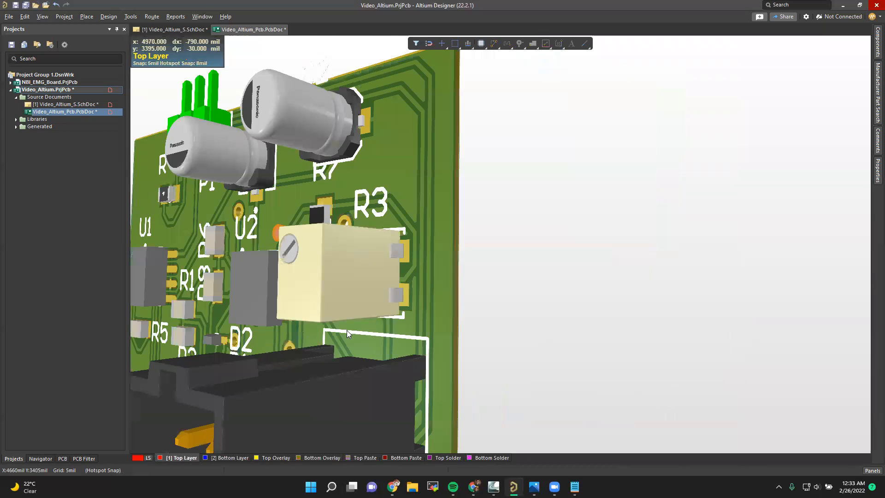
pyautogui.keyDown('ctrl'); pyautogui.scroll(2, 306, 310); pyautogui.keyUp('ctrl')
pyautogui.keyDown('shift'); pyautogui.moveTo(306, 309); pyautogui.dragTo(429, 310, button='right'); pyautogui.keyUp('shift')
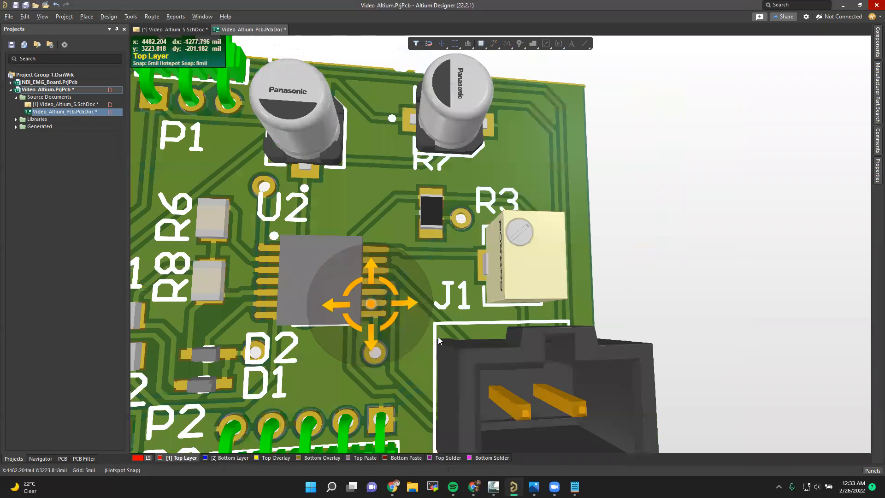
pyautogui.keyDown('shift'); pyautogui.scroll(3, 398, 326); pyautogui.keyUp('shift')
# Step: Return to the 2D layout and delete the polygon pours on Top Layer and Bottom Layer
pyautogui.press('2')
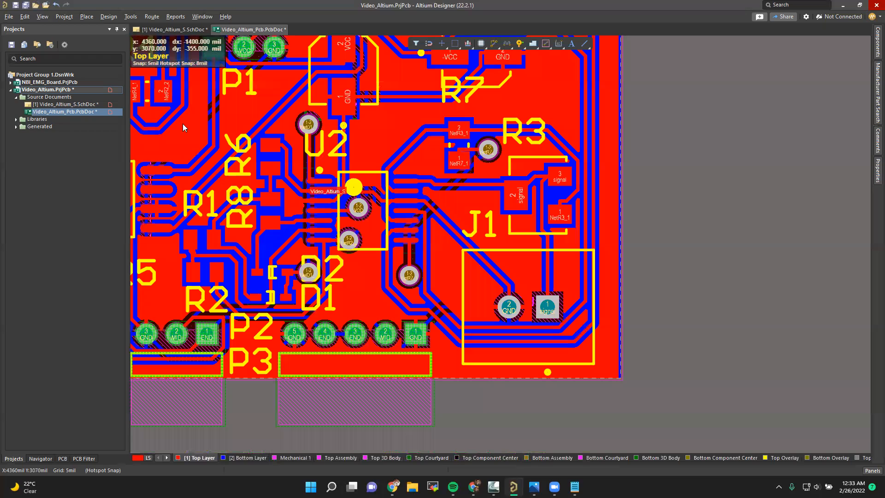
pyautogui.scroll(-1, 371, 189)
pyautogui.keyDown('shift'); pyautogui.scroll(1, 371, 189); pyautogui.keyUp('shift')
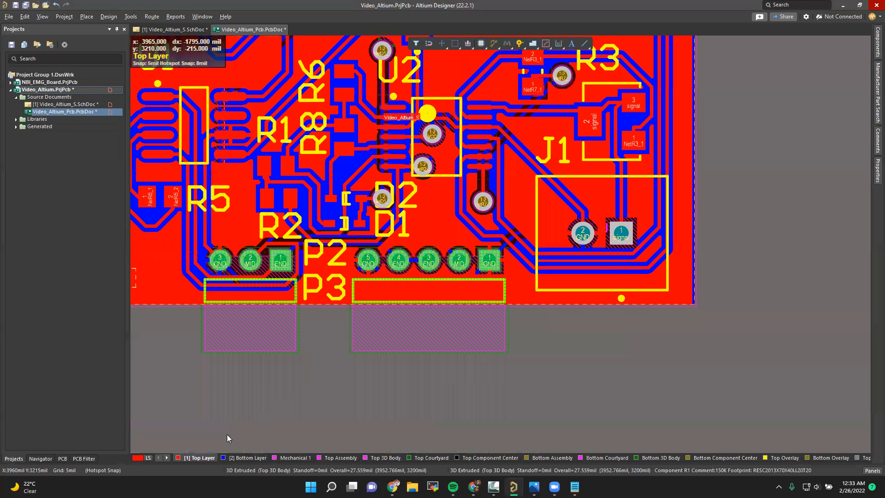
pyautogui.scroll(3, 335, 317)
pyautogui.scroll(-1, 575, 227)
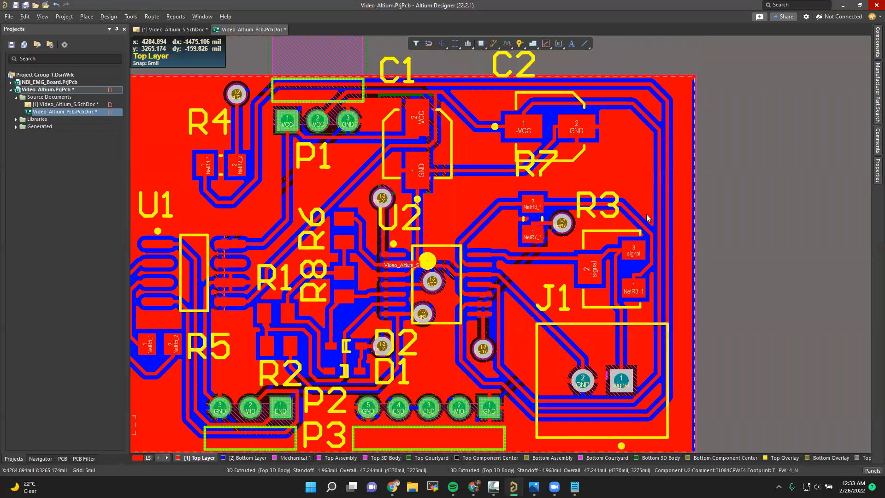
pyautogui.click(592, 206)
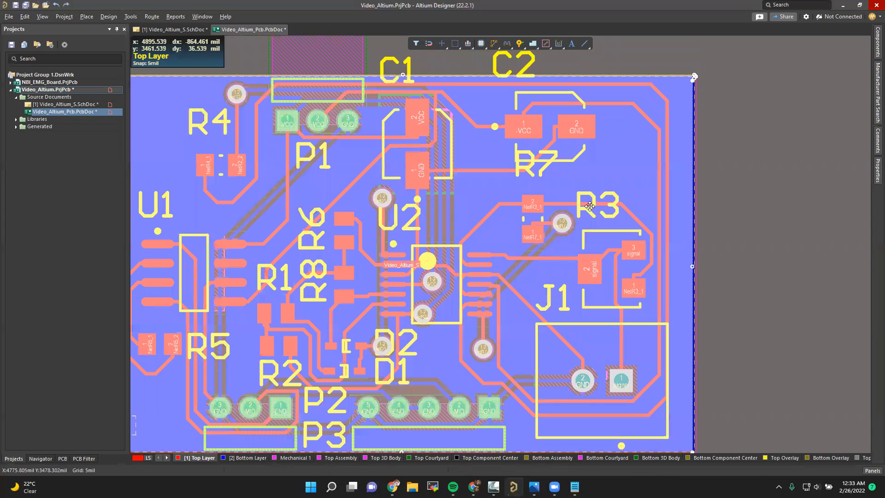
pyautogui.click(589, 206)
pyautogui.rightClick(655, 210)
pyautogui.click(729, 180)
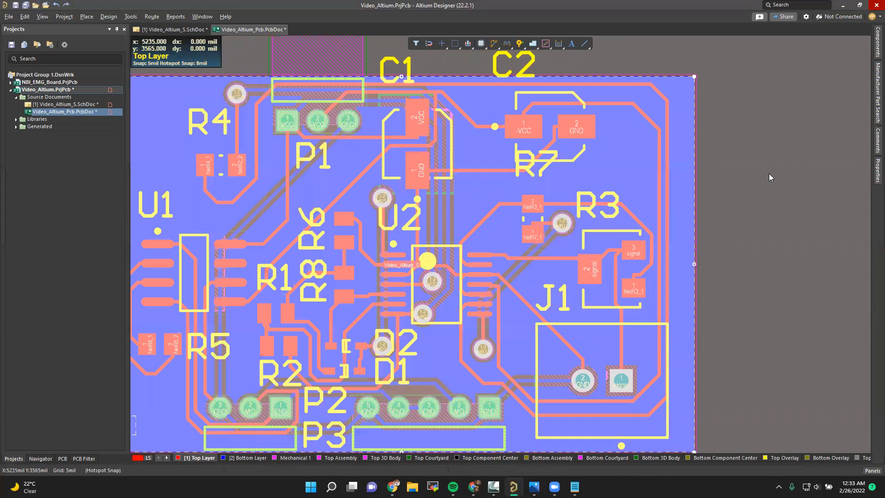
pyautogui.click(768, 173)
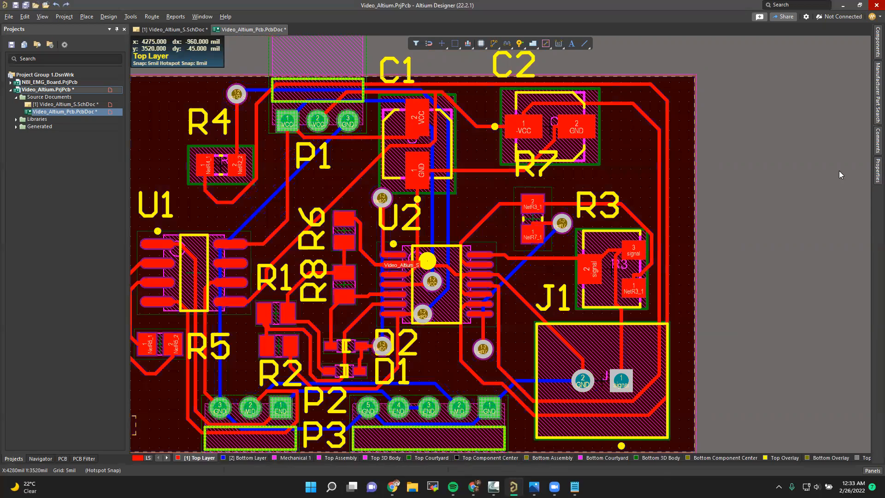
# Step: Switch to the schematic and examine the signal chain from amplifier U1 through C3 to the U2 stages
pyautogui.hscroll(-1, 593, 292)
pyautogui.click(199, 30)
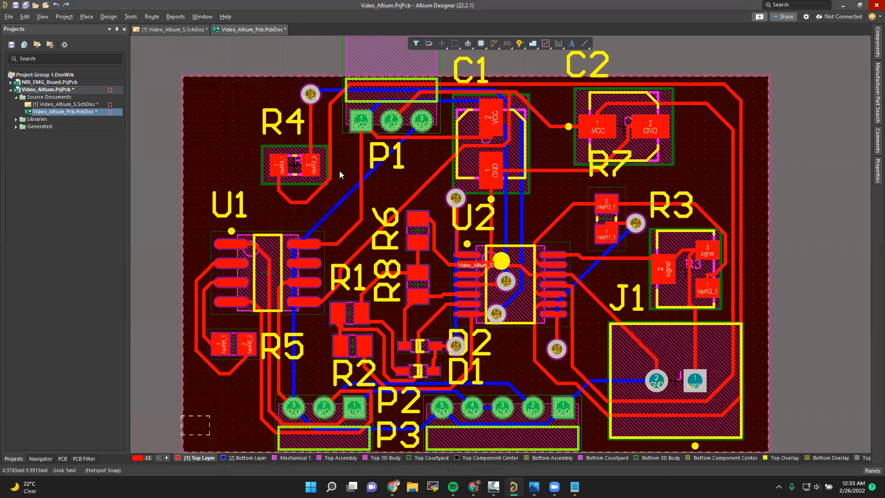
pyautogui.scroll(-3, 415, 208)
pyautogui.keyDown('ctrl'); pyautogui.scroll(-2, 432, 160); pyautogui.keyUp('ctrl')
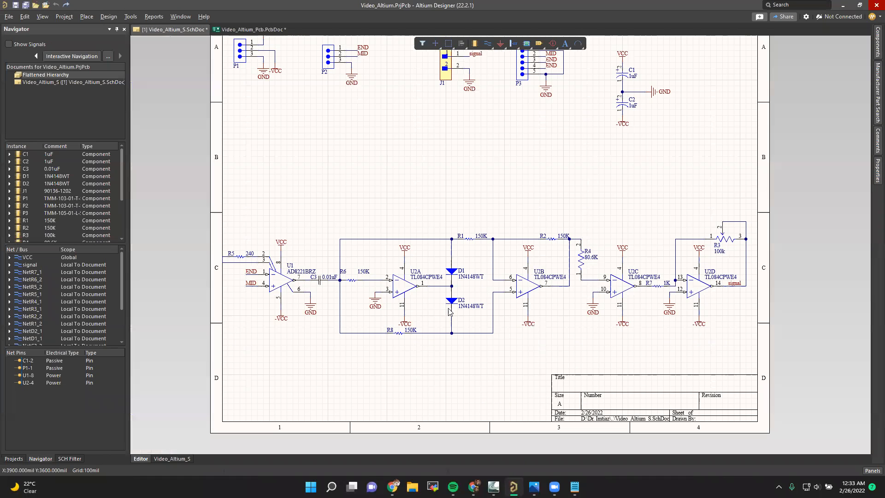
pyautogui.keyDown('ctrl'); pyautogui.scroll(1, 358, 280); pyautogui.keyUp('ctrl')
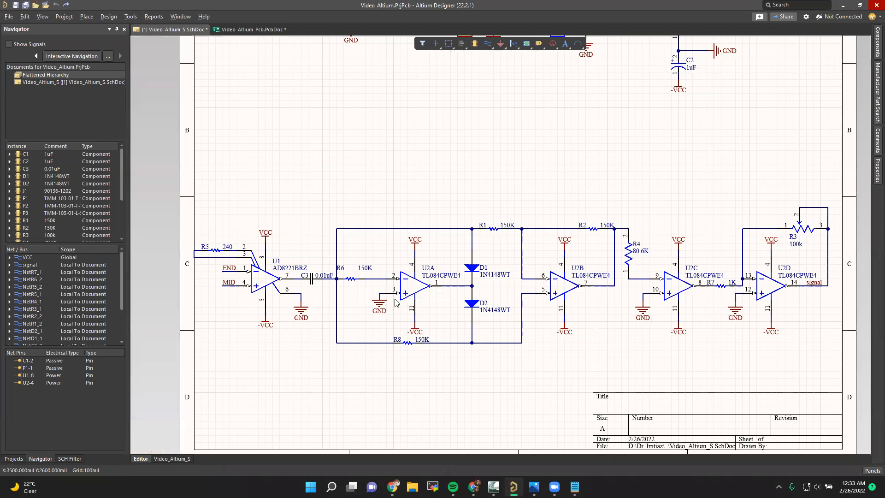
pyautogui.keyDown('ctrl'); pyautogui.scroll(2, 397, 303); pyautogui.keyUp('ctrl')
pyautogui.hscroll(-1, 369, 297)
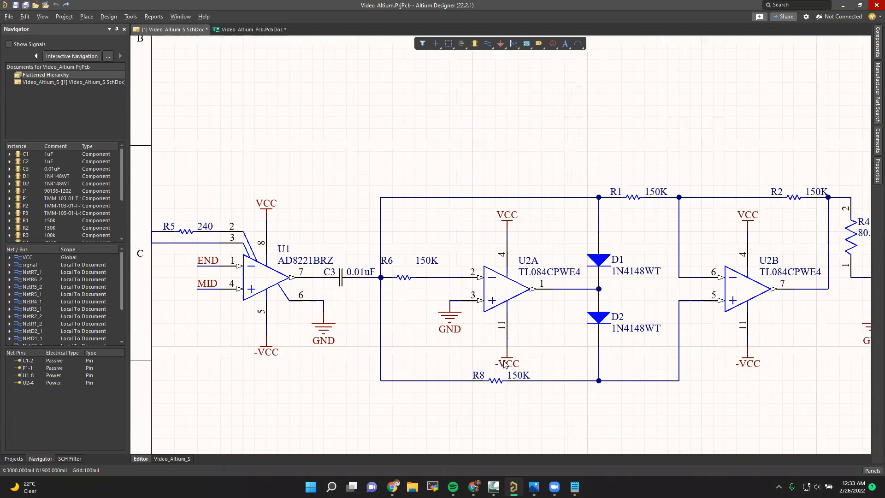
pyautogui.keyDown('ctrl'); pyautogui.scroll(-2, 684, 236); pyautogui.keyUp('ctrl')
pyautogui.keyDown('ctrl'); pyautogui.scroll(1, 555, 298); pyautogui.keyUp('ctrl')
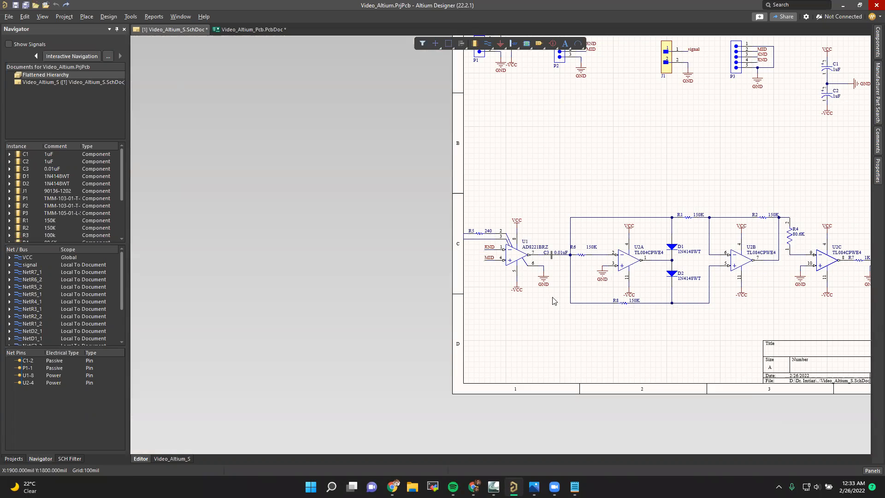
pyautogui.keyDown('ctrl'); pyautogui.scroll(3, 555, 299); pyautogui.keyUp('ctrl')
pyautogui.click(531, 251)
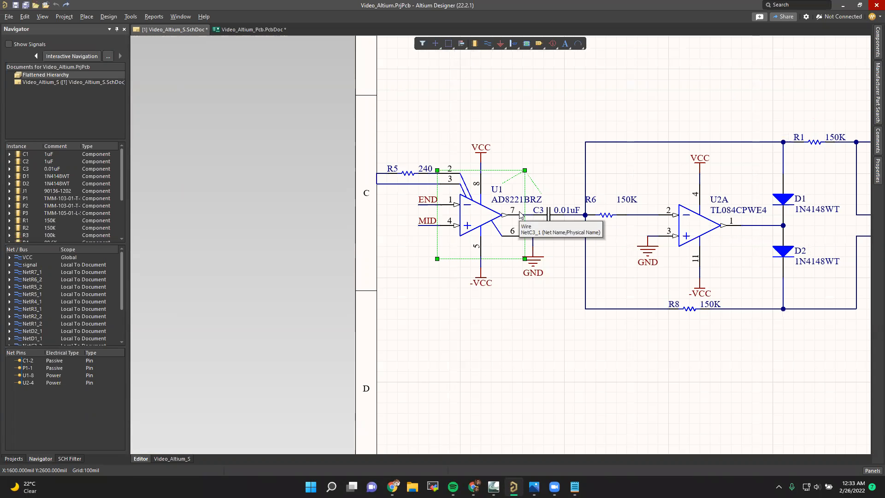
pyautogui.keyDown('shift'); pyautogui.hscroll(1, 631, 116); pyautogui.keyUp('shift')
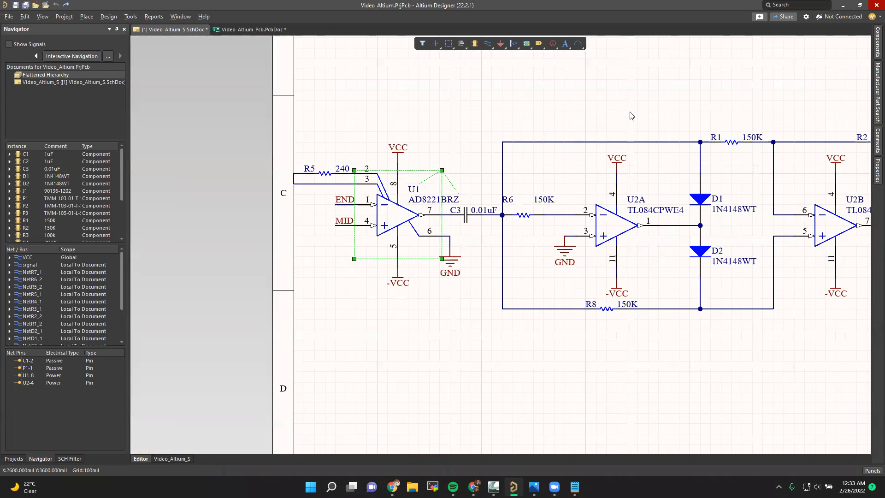
# Step: Examine how capacitors C1 and C2 connect VCC, GND and -VCC in the schematic
pyautogui.keyDown('ctrl'); pyautogui.scroll(-3, 631, 116); pyautogui.keyUp('ctrl')
pyautogui.keyDown('ctrl'); pyautogui.scroll(1, 640, 119); pyautogui.keyUp('ctrl')
pyautogui.keyDown('ctrl'); pyautogui.scroll(-2, 670, 131); pyautogui.keyUp('ctrl')
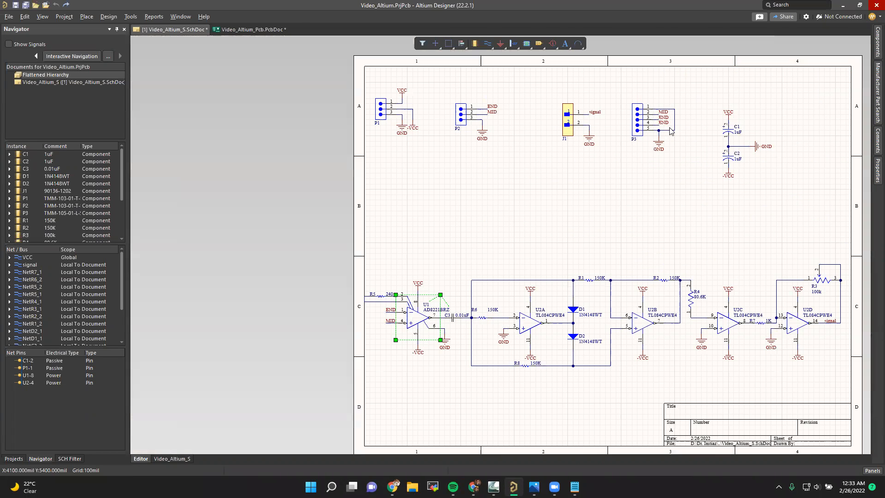
pyautogui.keyDown('ctrl'); pyautogui.scroll(3, 695, 143); pyautogui.keyUp('ctrl')
pyautogui.scroll(1, 668, 217)
pyautogui.keyDown('ctrl'); pyautogui.scroll(3, 667, 217); pyautogui.keyUp('ctrl')
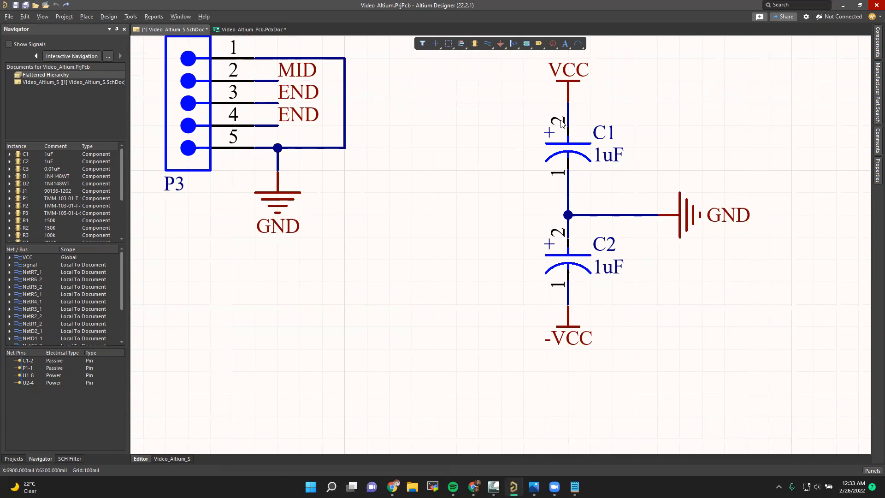
pyautogui.keyDown('ctrl'); pyautogui.scroll(-3, 433, 235); pyautogui.keyUp('ctrl')
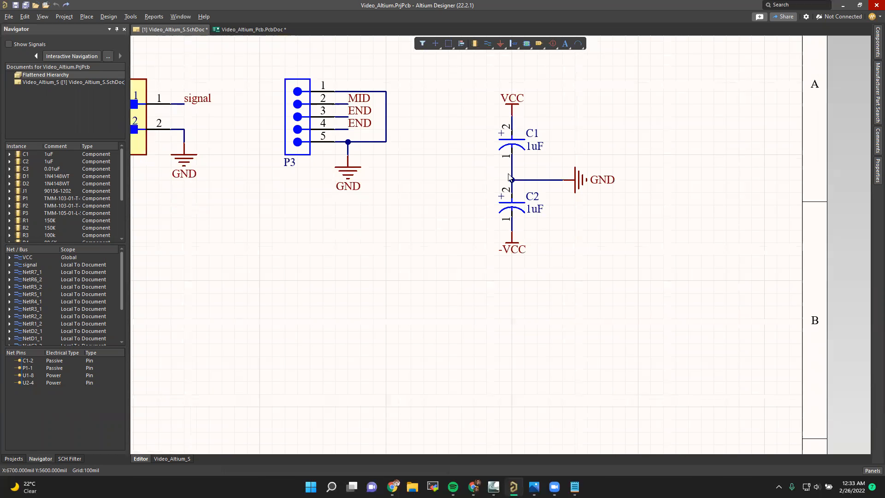
pyautogui.click(534, 146)
pyautogui.click(534, 207)
# Step: Switch back to the PCB layout and trace the routing around the connectors and the GND track between C1 and C2
pyautogui.click(253, 29)
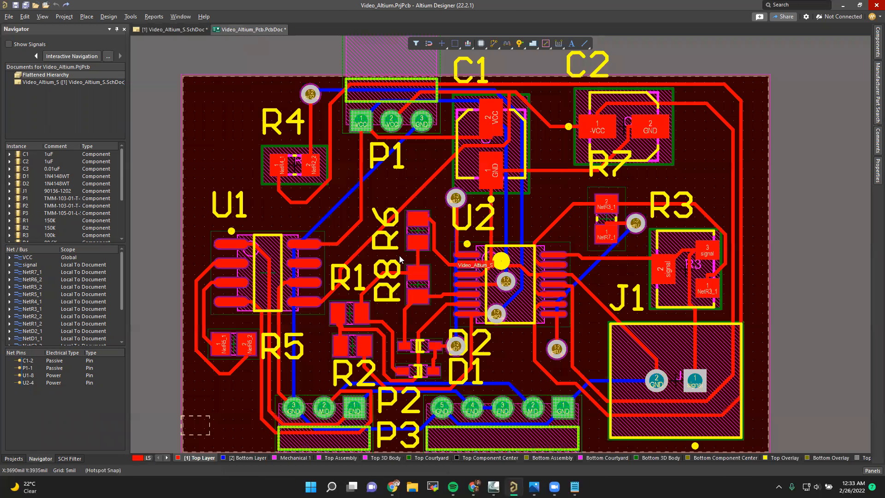
pyautogui.scroll(-2, 505, 236)
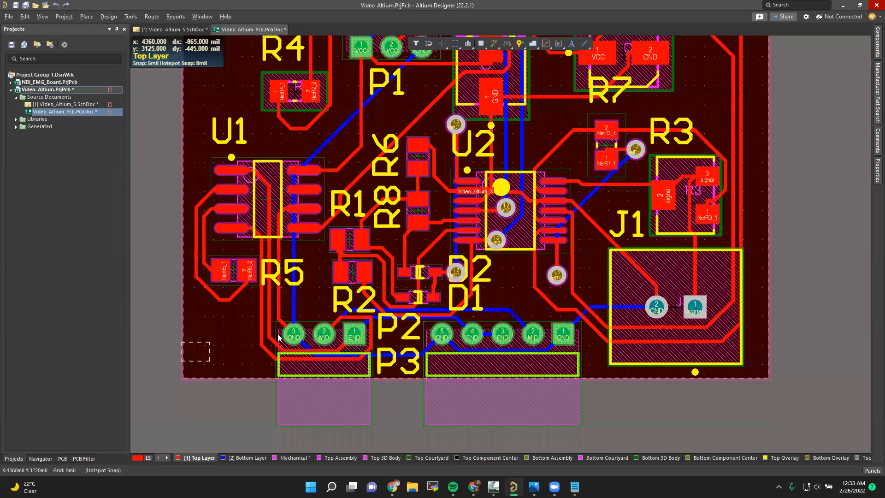
pyautogui.scroll(1, 426, 226)
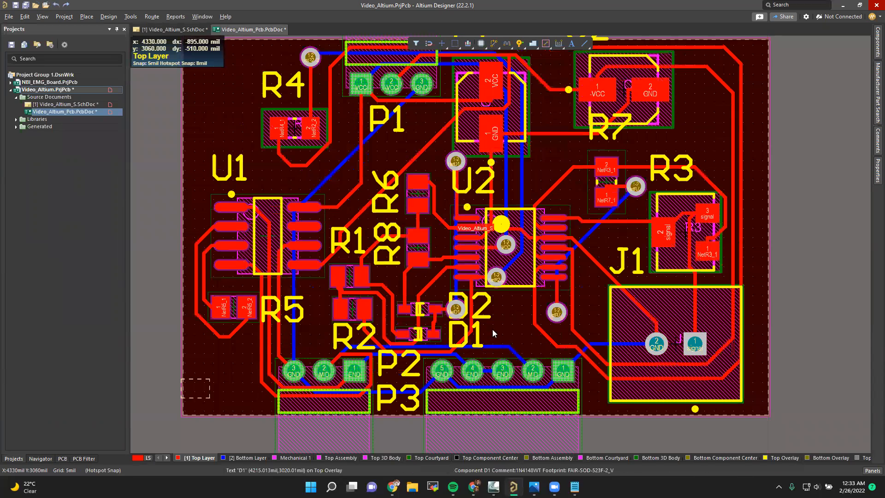
pyautogui.scroll(3, 576, 268)
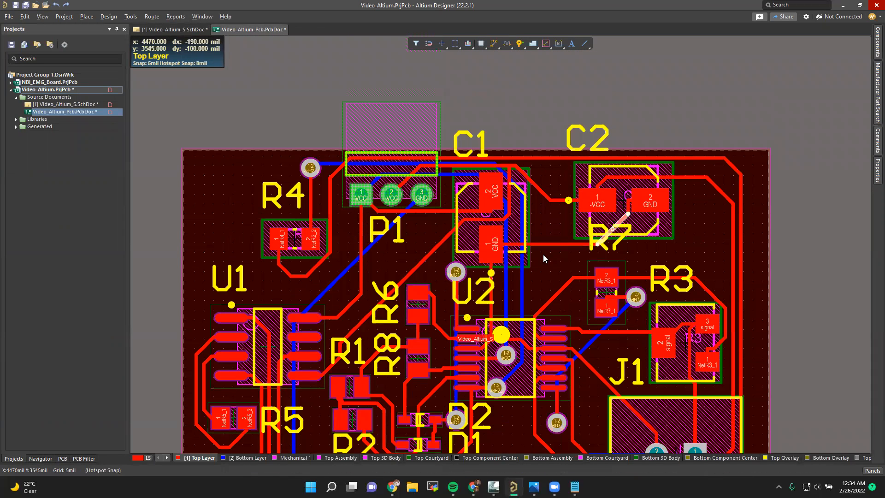
pyautogui.keyDown('ctrl'); pyautogui.scroll(1, 518, 238); pyautogui.keyUp('ctrl')
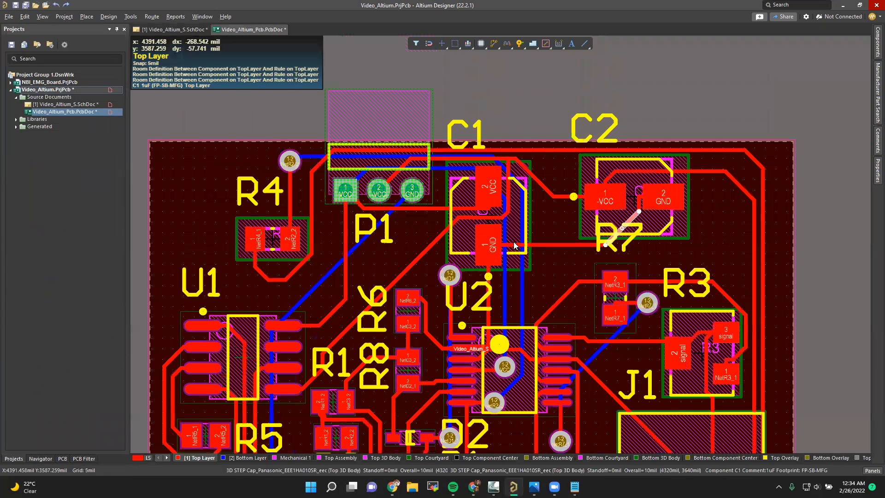
pyautogui.keyDown('ctrl'); pyautogui.scroll(1, 513, 241); pyautogui.keyUp('ctrl')
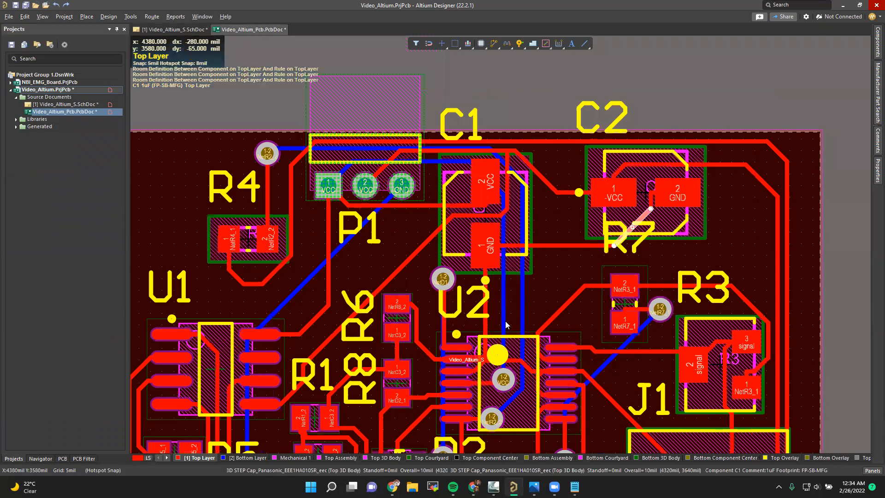
pyautogui.scroll(-3, 506, 325)
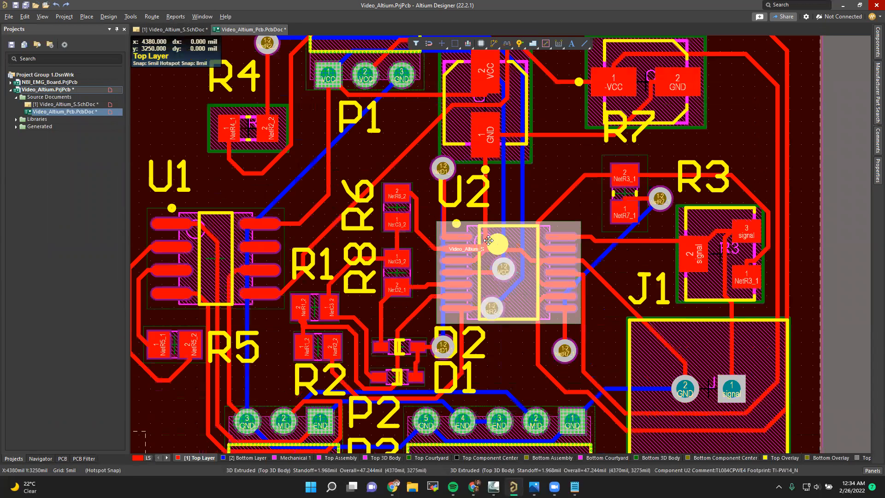
# Step: Examine the GND track running from C1's pad to U2, highlighting C1 and the track
pyautogui.keyDown('ctrl'); pyautogui.scroll(1, 484, 204); pyautogui.keyUp('ctrl')
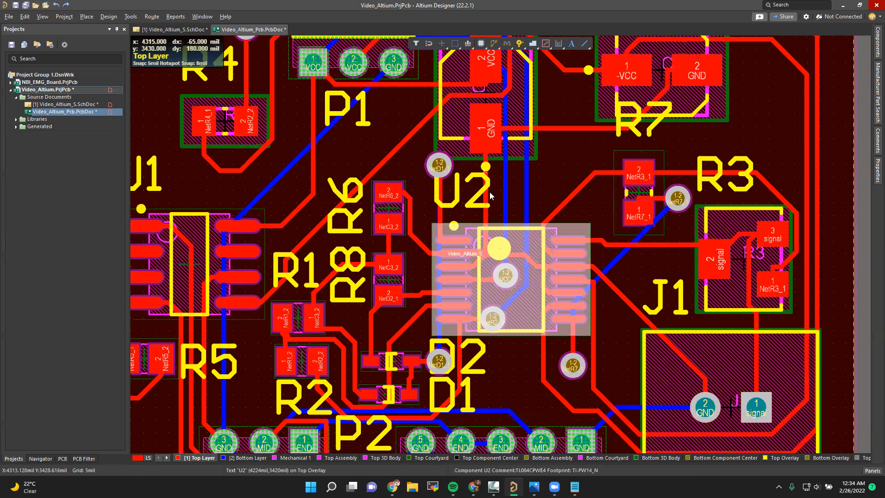
pyautogui.keyDown('ctrl'); pyautogui.scroll(5, 512, 117); pyautogui.keyUp('ctrl')
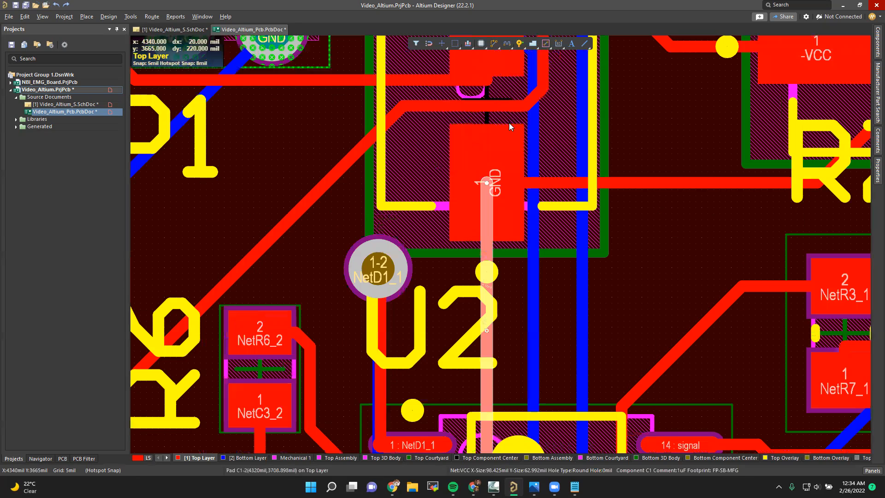
pyautogui.keyDown('ctrl'); pyautogui.scroll(-4, 505, 257); pyautogui.keyUp('ctrl')
pyautogui.scroll(2, 548, 368)
pyautogui.click(547, 367)
pyautogui.click(535, 120)
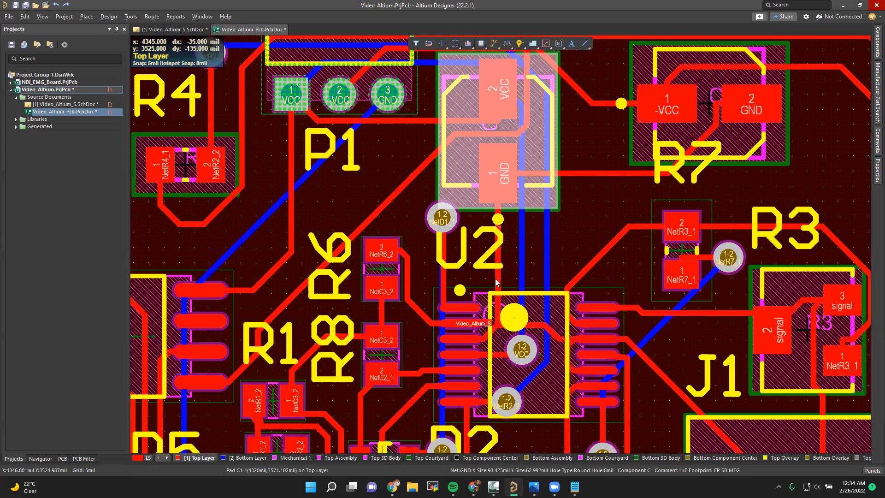
pyautogui.keyDown('ctrl'); pyautogui.scroll(5, 497, 274); pyautogui.keyUp('ctrl')
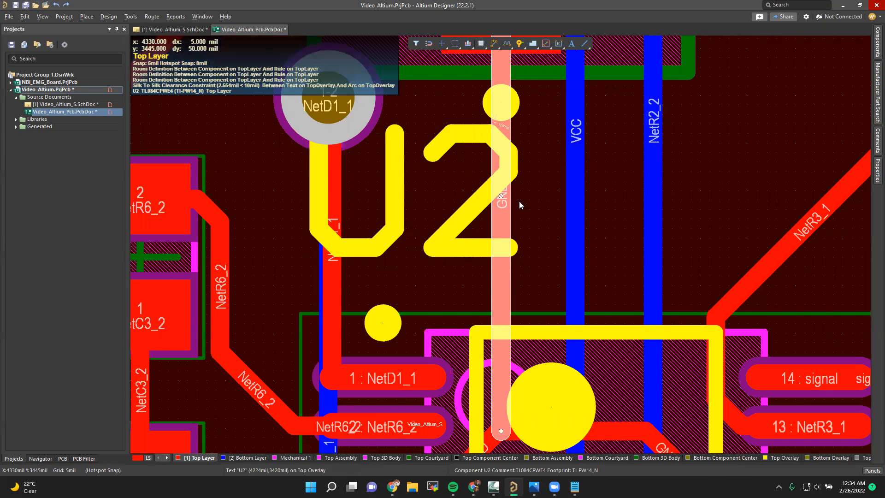
pyautogui.keyDown('ctrl'); pyautogui.scroll(-5, 519, 201); pyautogui.keyUp('ctrl')
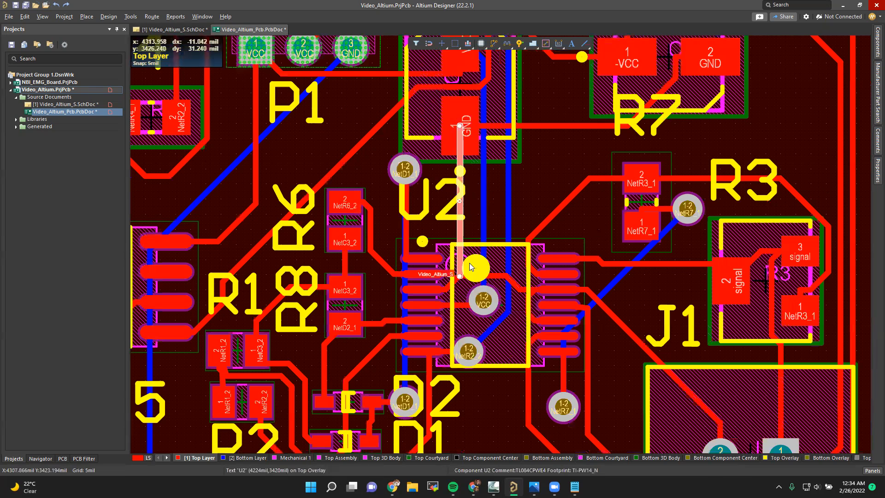
# Step: Un-route all tracks on the PCB
pyautogui.keyDown('ctrl'); pyautogui.scroll(-2, 469, 263); pyautogui.keyUp('ctrl')
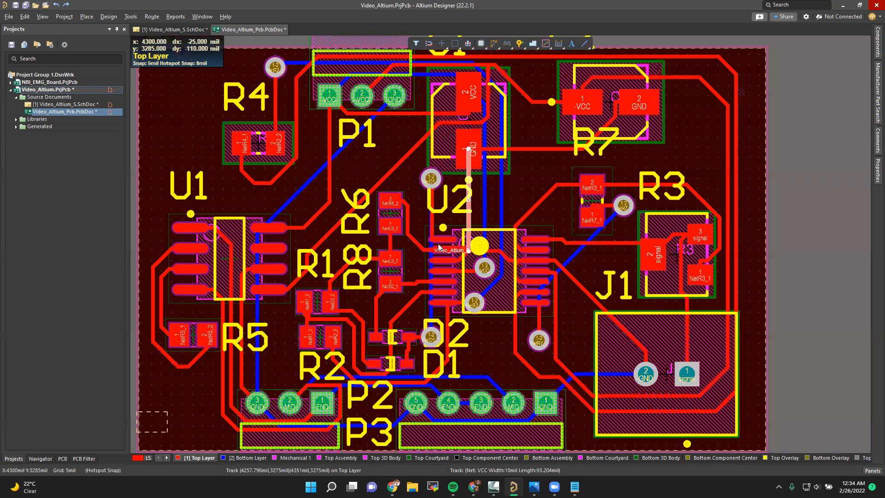
pyautogui.click(151, 17)
pyautogui.moveTo(228, 195)
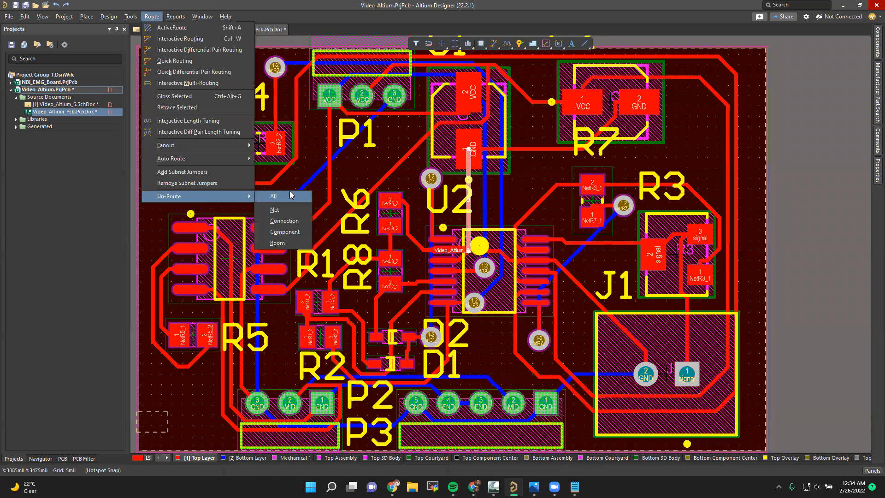
pyautogui.click(273, 196)
# Step: Rearrange the components to free space: R7 to the board's upper-right corner, U2 rightward, and R6 and R8 leftward toward U1
pyautogui.moveTo(461, 160); pyautogui.dragTo(453, 165)
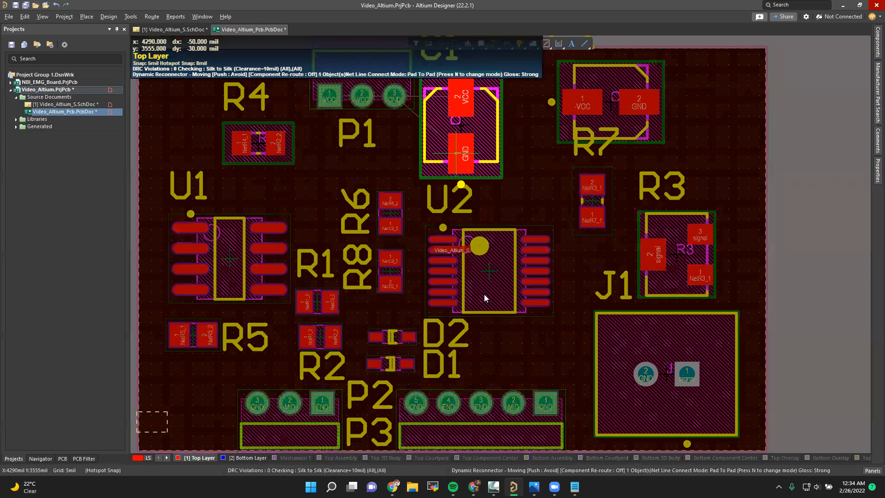
pyautogui.moveTo(742, 131); pyautogui.dragTo(709, 114)
pyautogui.moveTo(498, 277); pyautogui.dragTo(507, 235)
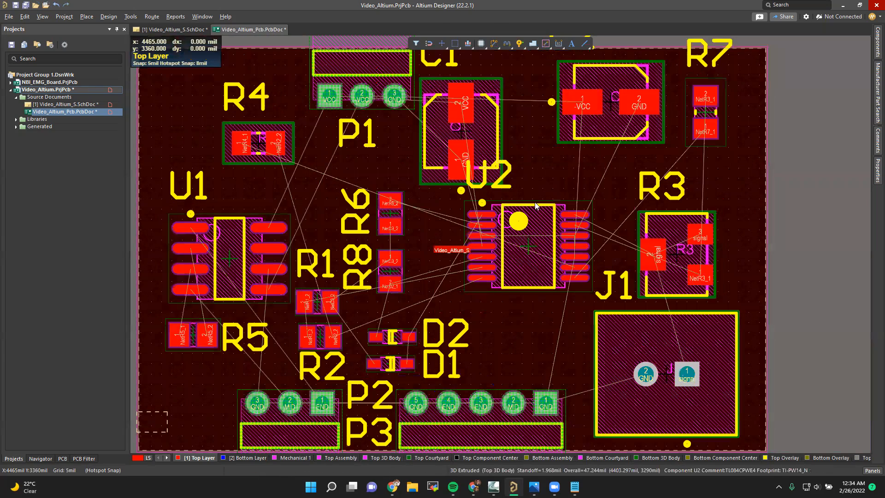
pyautogui.moveTo(422, 180); pyautogui.dragTo(310, 193)
pyautogui.moveTo(390, 271); pyautogui.dragTo(354, 260)
# Step: Place capacitor C1 just left of U2, above connector P3, and move diodes D1 and D2 below U2
pyautogui.moveTo(479, 136); pyautogui.dragTo(402, 260)
pyautogui.moveTo(398, 340); pyautogui.dragTo(510, 341)
pyautogui.moveTo(402, 259); pyautogui.dragTo(401, 312)
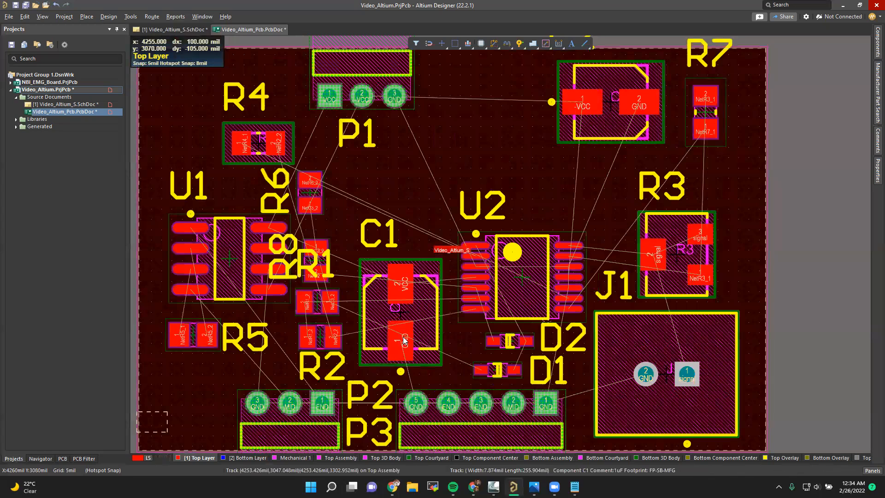
pyautogui.moveTo(403, 340); pyautogui.dragTo(411, 321)
pyautogui.moveTo(423, 361); pyautogui.dragTo(423, 360)
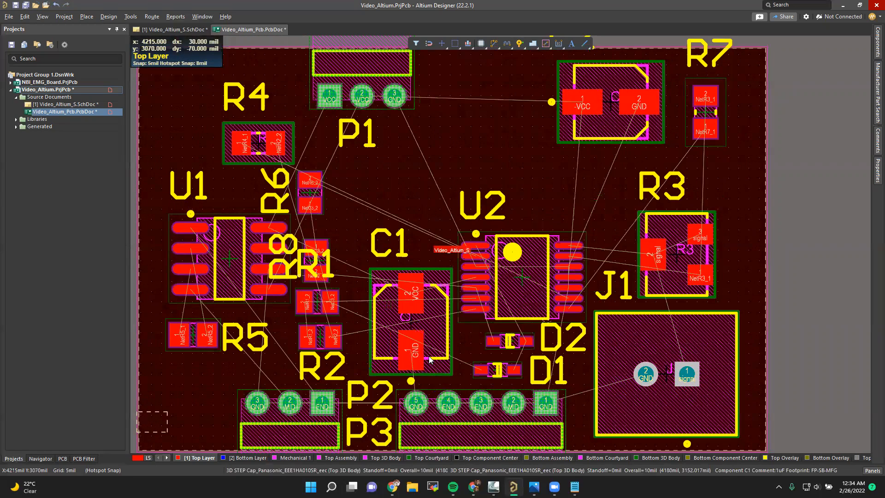
# Step: Align C1 with U2 so that C1's VCC pad sits level with U2's VCC pin 4
pyautogui.keyDown('ctrl'); pyautogui.scroll(1, 436, 299); pyautogui.keyUp('ctrl')
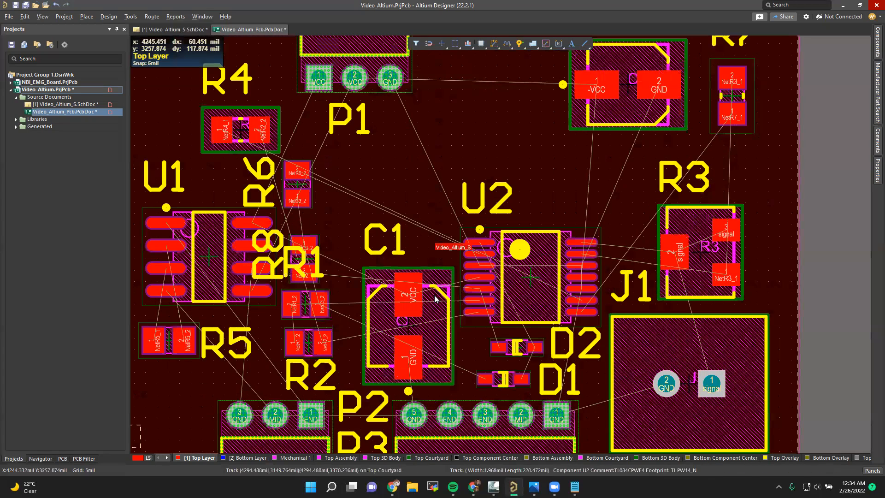
pyautogui.keyDown('ctrl'); pyautogui.scroll(4, 420, 300); pyautogui.keyUp('ctrl')
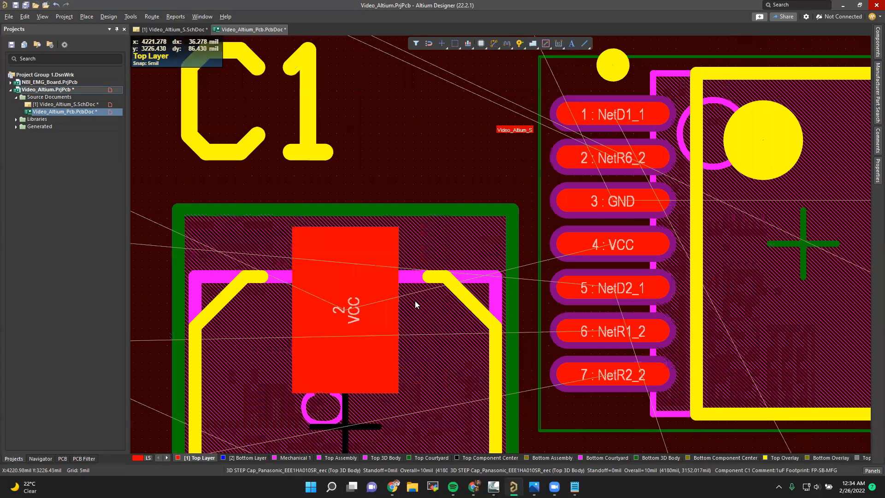
pyautogui.keyDown('ctrl'); pyautogui.scroll(1, 334, 235); pyautogui.keyUp('ctrl')
pyautogui.moveTo(334, 235); pyautogui.dragTo(353, 222)
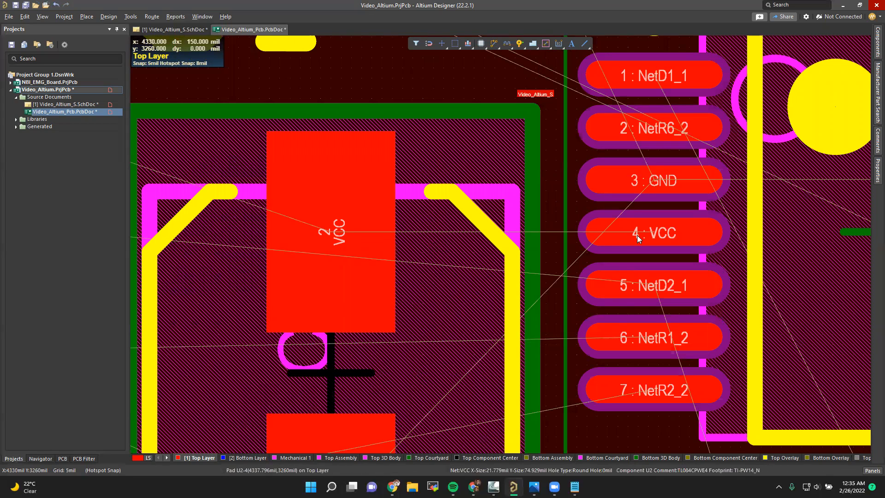
# Step: Examine the VCC connection between C1 and U2, highlighting C1's pad 2 and U2's pin 4
pyautogui.keyDown('ctrl'); pyautogui.scroll(-1, 516, 253); pyautogui.keyUp('ctrl')
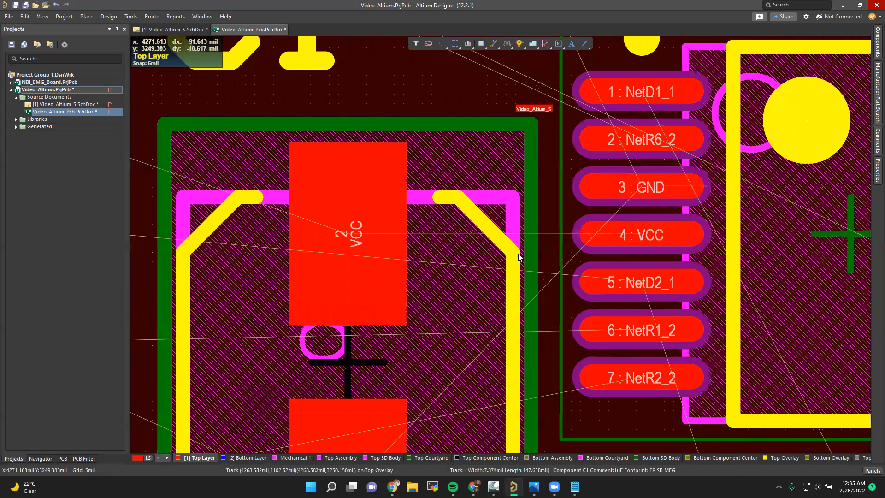
pyautogui.keyDown('ctrl'); pyautogui.scroll(-2, 517, 254); pyautogui.keyUp('ctrl')
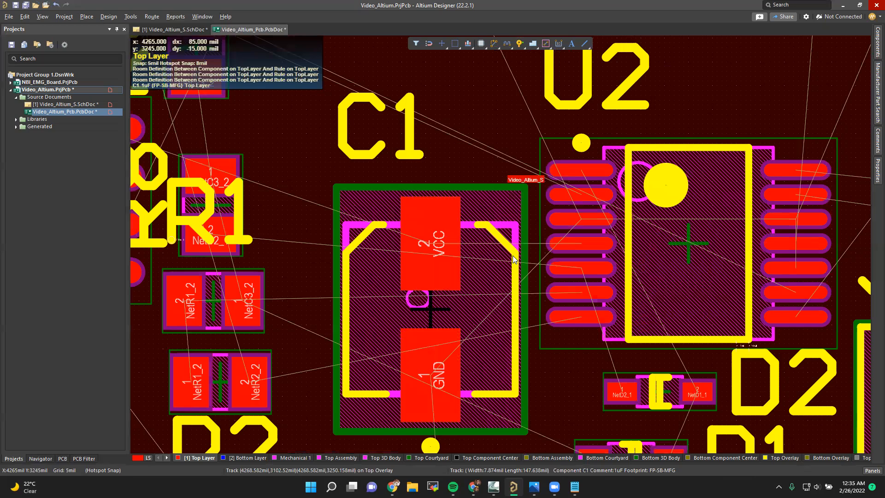
pyautogui.keyDown('ctrl'); pyautogui.scroll(1, 513, 259); pyautogui.keyUp('ctrl')
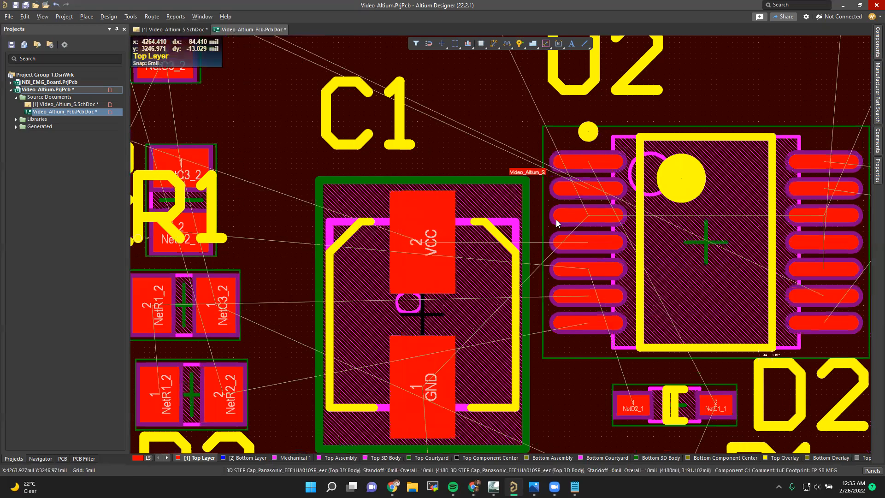
pyautogui.keyDown('ctrl'); pyautogui.scroll(2, 502, 257); pyautogui.keyUp('ctrl')
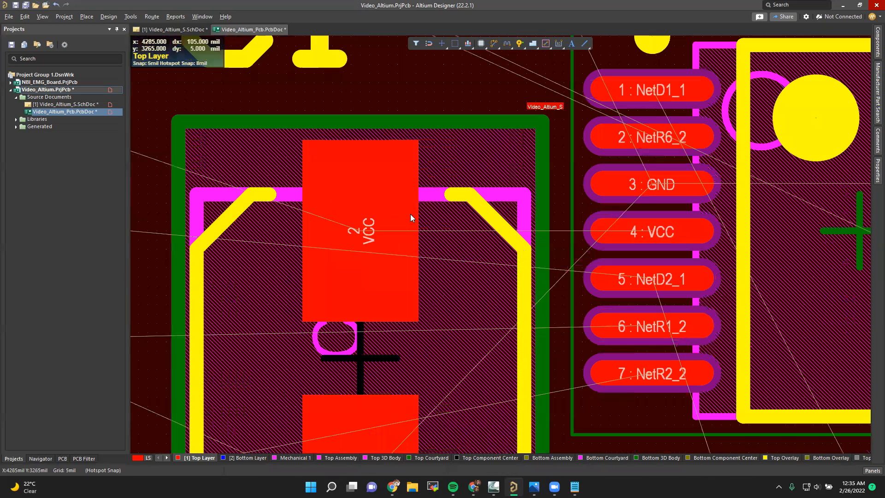
pyautogui.click(361, 231)
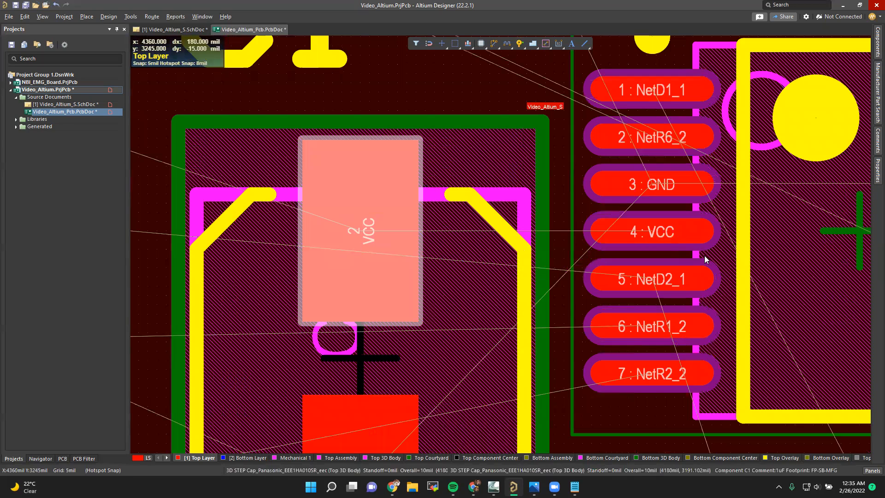
pyautogui.click(615, 244)
pyautogui.keyDown('ctrl'); pyautogui.scroll(-1, 615, 245); pyautogui.keyUp('ctrl')
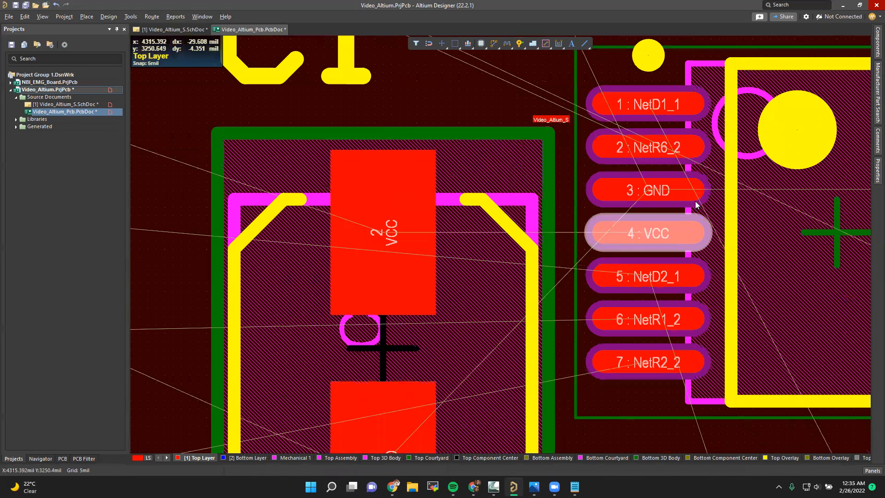
# Step: Examine C2's connections to U2, highlighting U2's -VCC pin 11, and look over the new component placement
pyautogui.keyDown('ctrl'); pyautogui.scroll(-3, 691, 208); pyautogui.keyUp('ctrl')
pyautogui.moveTo(544, 237); pyautogui.dragTo(434, 255, button='right')
pyautogui.keyDown('ctrl'); pyautogui.scroll(-2, 416, 271); pyautogui.keyUp('ctrl')
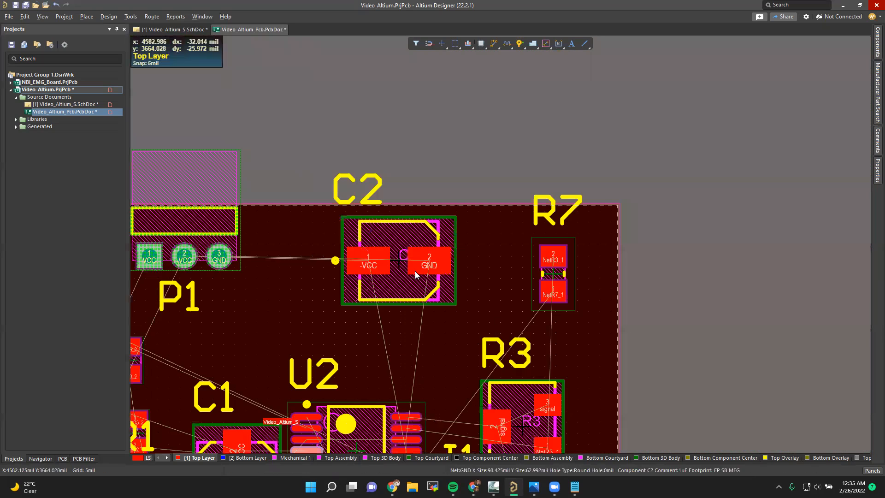
pyautogui.scroll(-4, 396, 266)
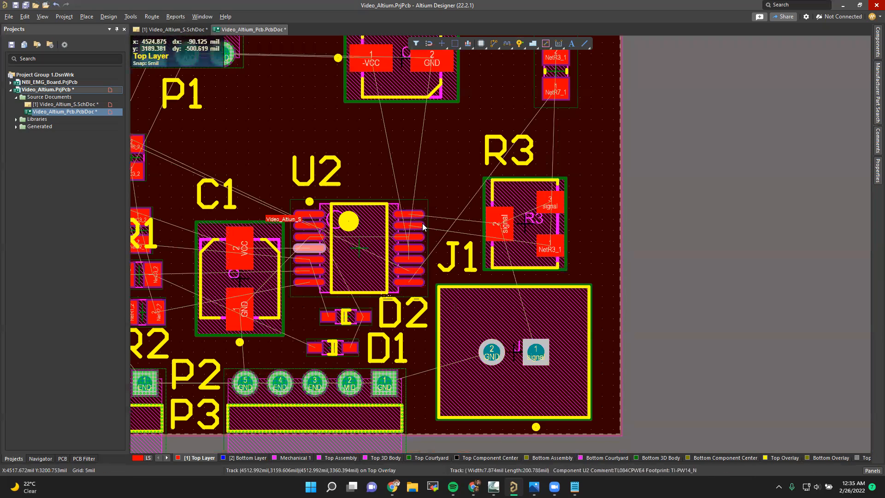
pyautogui.keyDown('ctrl'); pyautogui.scroll(4, 407, 154); pyautogui.keyUp('ctrl')
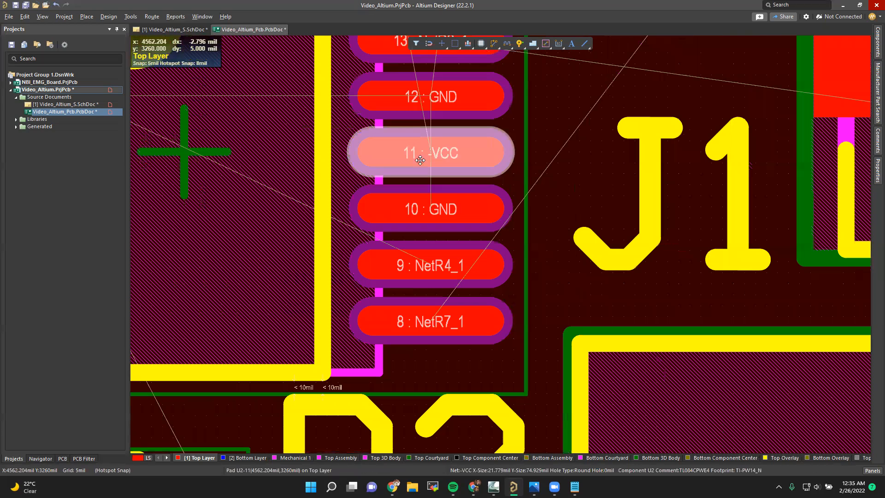
pyautogui.keyDown('ctrl'); pyautogui.scroll(-1, 450, 161); pyautogui.keyUp('ctrl')
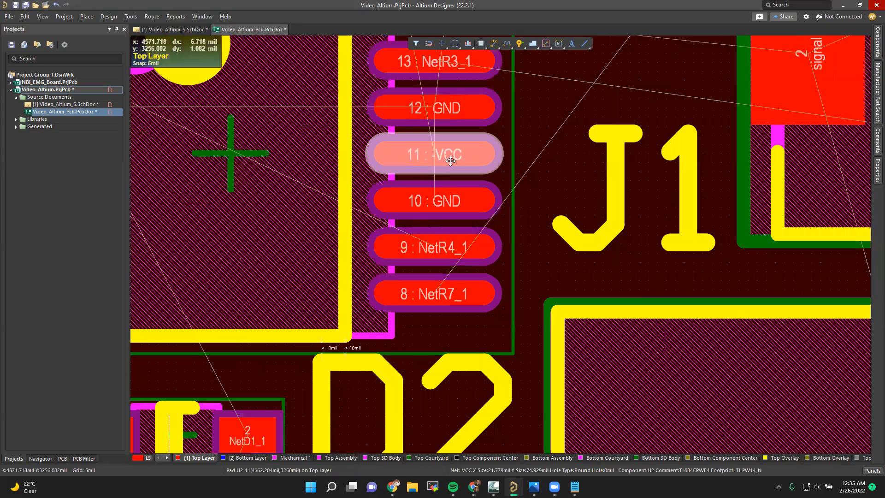
pyautogui.keyDown('ctrl'); pyautogui.scroll(-3, 441, 171); pyautogui.keyUp('ctrl')
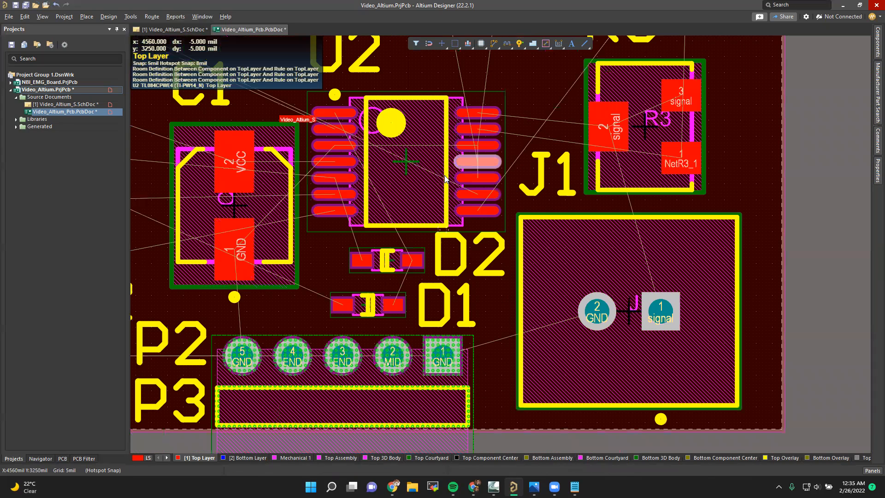
pyautogui.keyDown('ctrl'); pyautogui.scroll(-2, 443, 181); pyautogui.keyUp('ctrl')
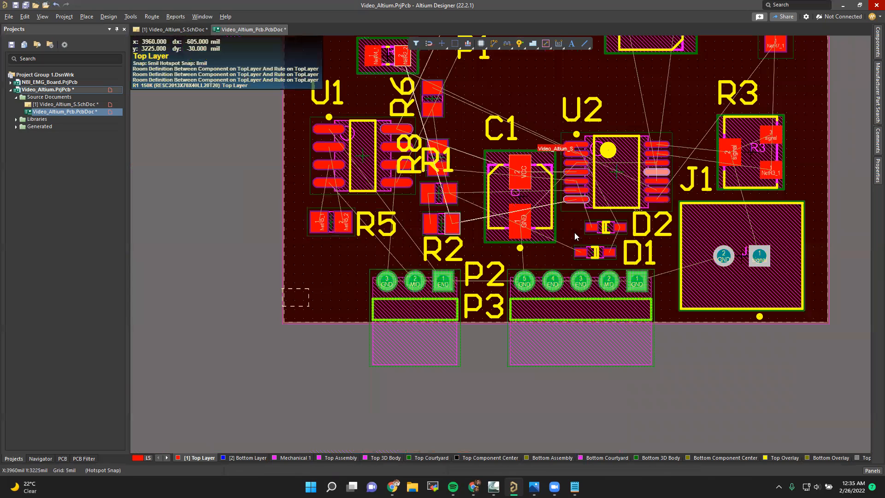
# Step: Switch to Chrome and examine the multilayer PCB stack-up diagram on the PCBWay page
pyautogui.hotkey('alt', 'Tab')
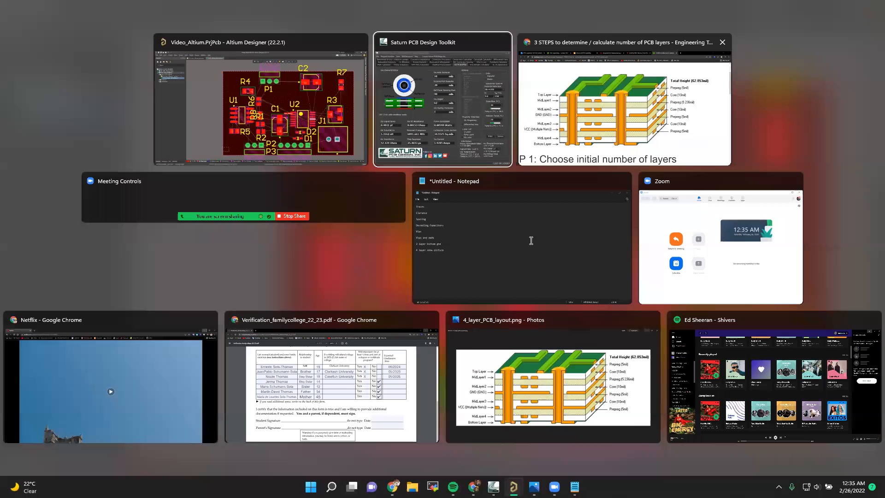
pyautogui.hotkey('alt', 'Tab')
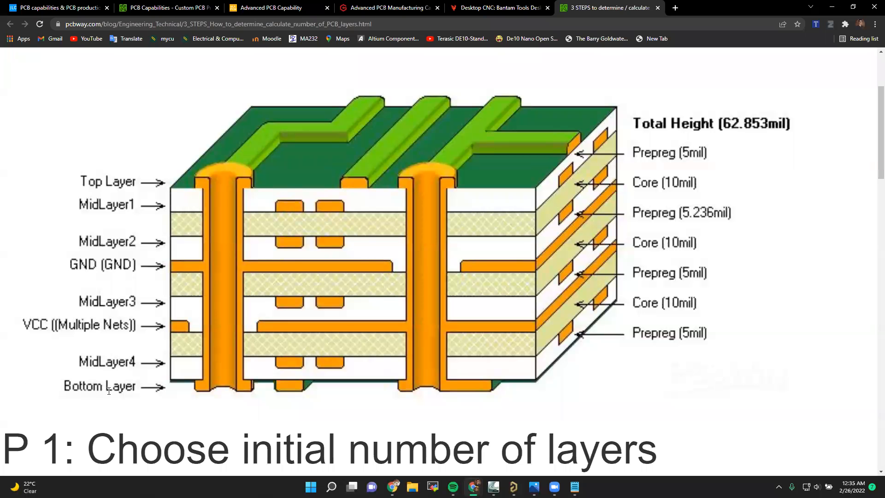
pyautogui.scroll(-3, 490, 214)
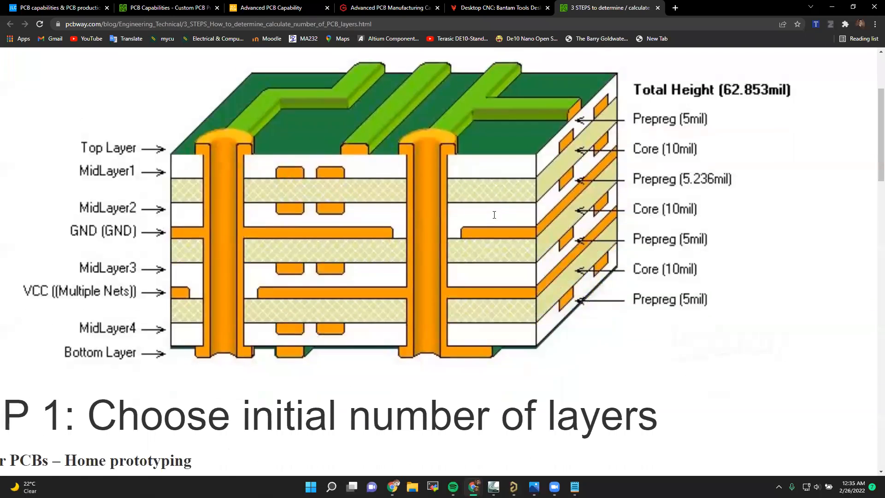
# Step: Switch back to Altium Designer and autoroute all connections on the rearranged board
pyautogui.hotkey('alt', 'Tab')
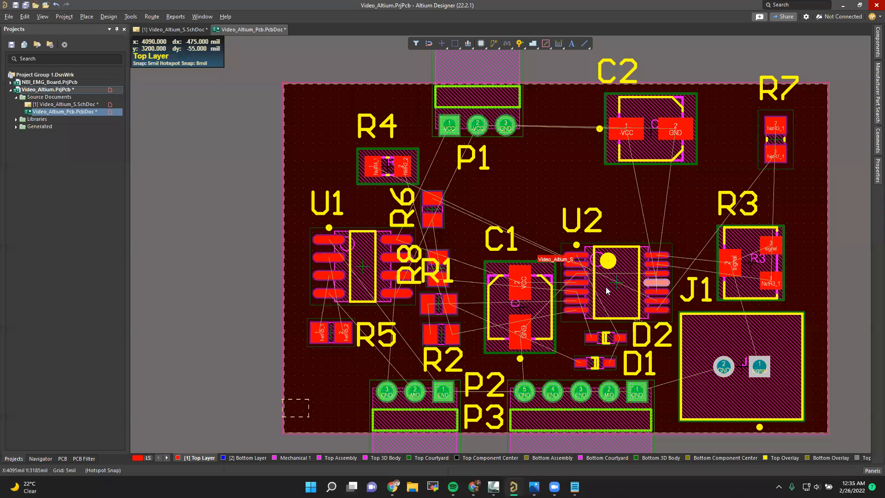
pyautogui.keyDown('ctrl'); pyautogui.scroll(3, 610, 286); pyautogui.keyUp('ctrl')
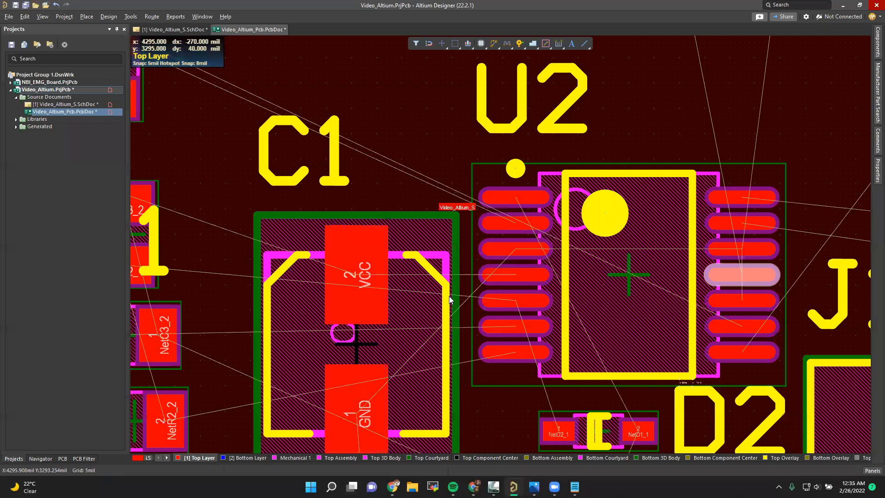
pyautogui.click(152, 16)
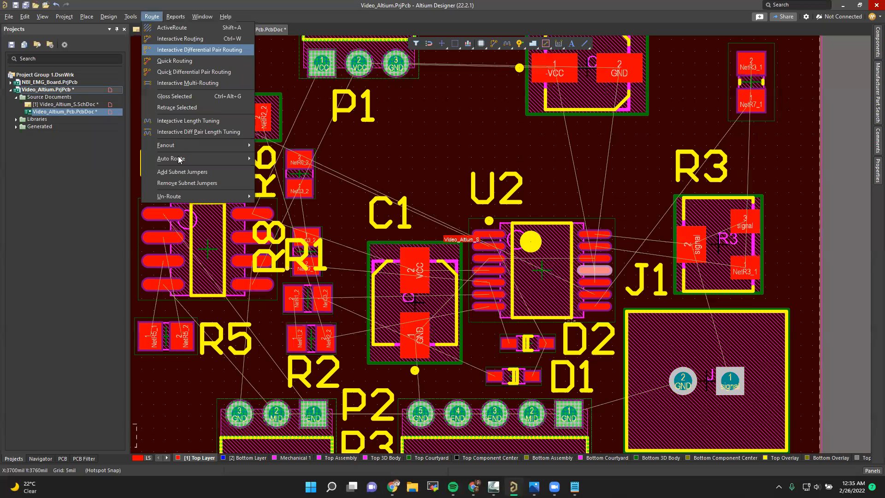
pyautogui.click(281, 159)
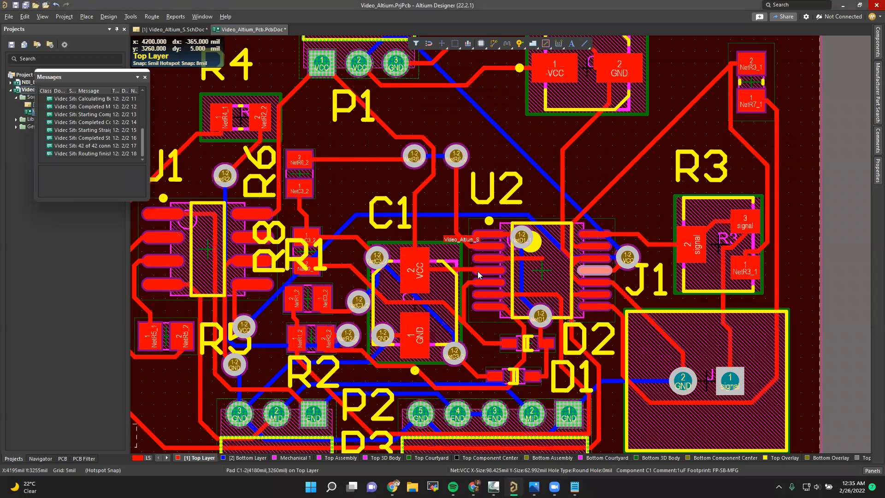
# Step: Examine the new routing around C1, U2 and connectors P2 and P3, highlighting the vertical NetR4_1 track near the board's left edge
pyautogui.keyDown('ctrl'); pyautogui.scroll(2, 506, 279); pyautogui.keyUp('ctrl')
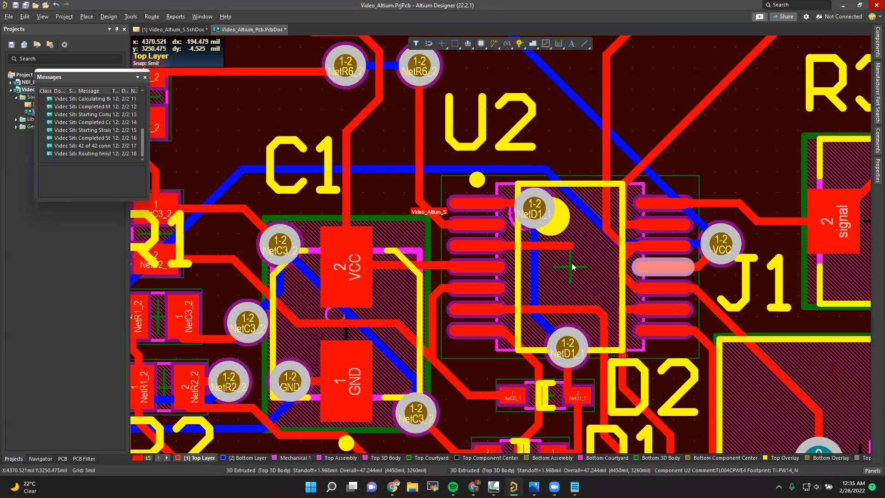
pyautogui.keyDown('ctrl'); pyautogui.scroll(-1, 499, 264); pyautogui.keyUp('ctrl')
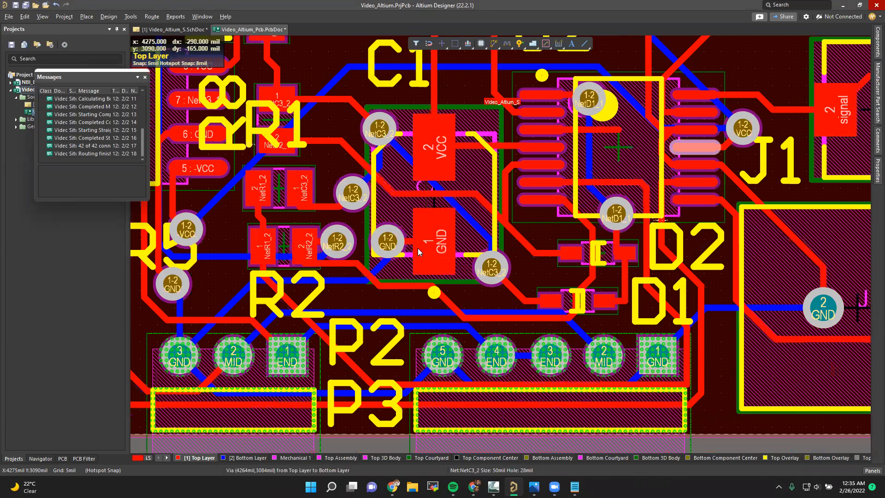
pyautogui.keyDown('ctrl'); pyautogui.scroll(1, 418, 249); pyautogui.keyUp('ctrl')
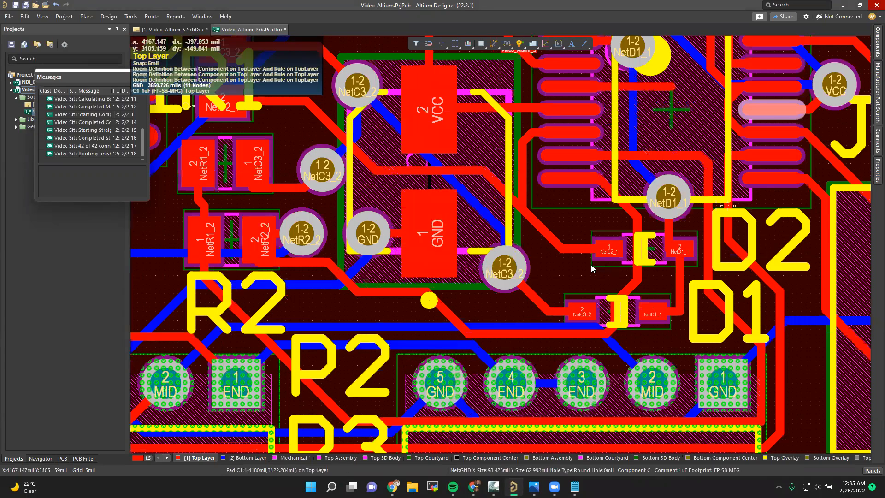
pyautogui.keyDown('ctrl'); pyautogui.scroll(-3, 583, 261); pyautogui.keyUp('ctrl')
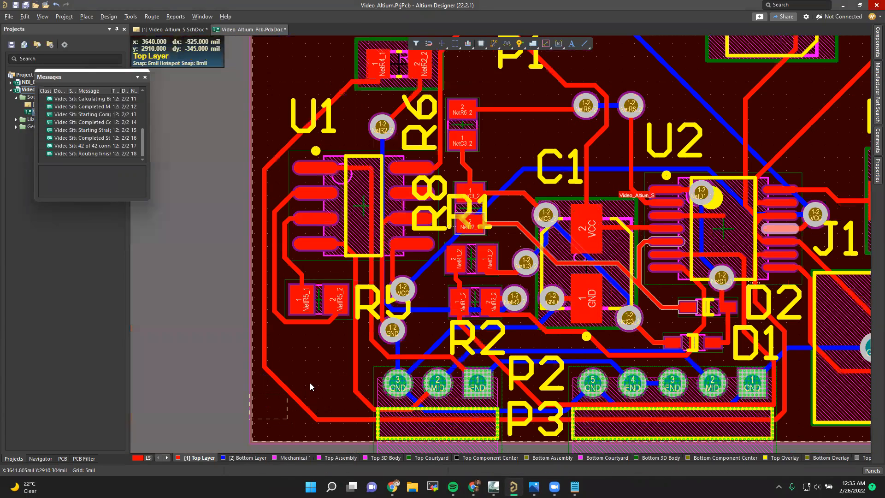
pyautogui.keyDown('ctrl'); pyautogui.scroll(3, 352, 363); pyautogui.keyUp('ctrl')
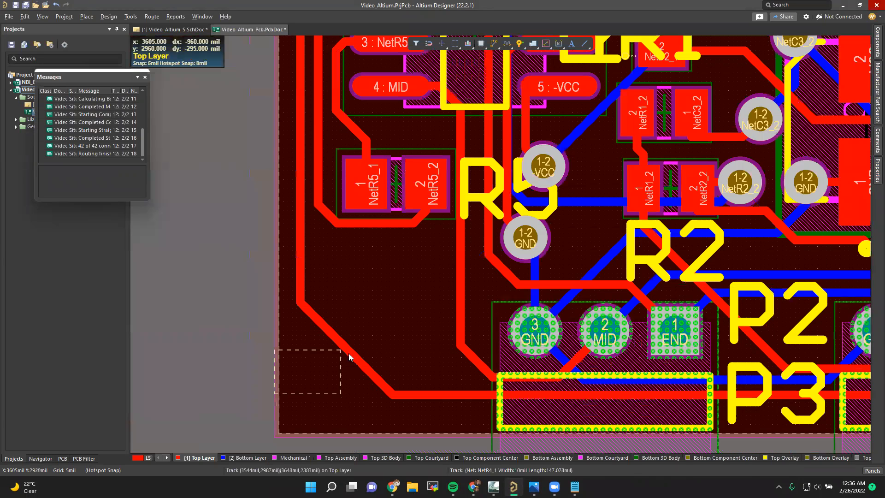
pyautogui.scroll(-1, 317, 250)
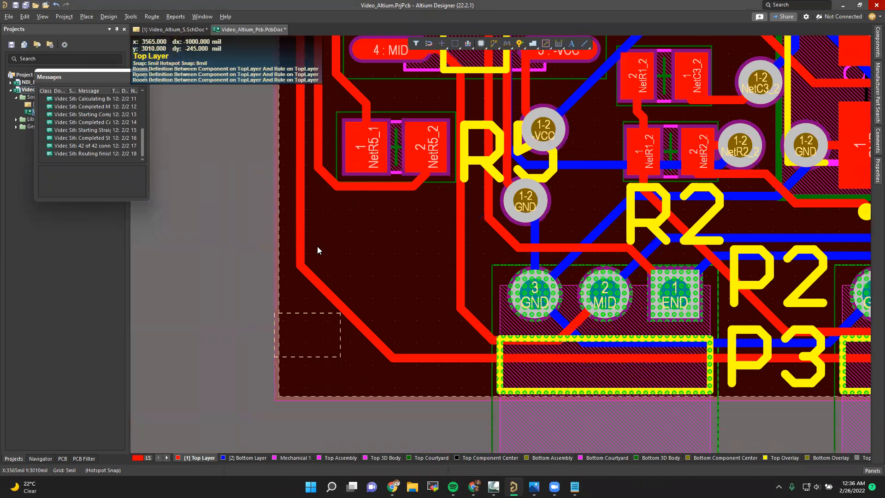
pyautogui.click(299, 250)
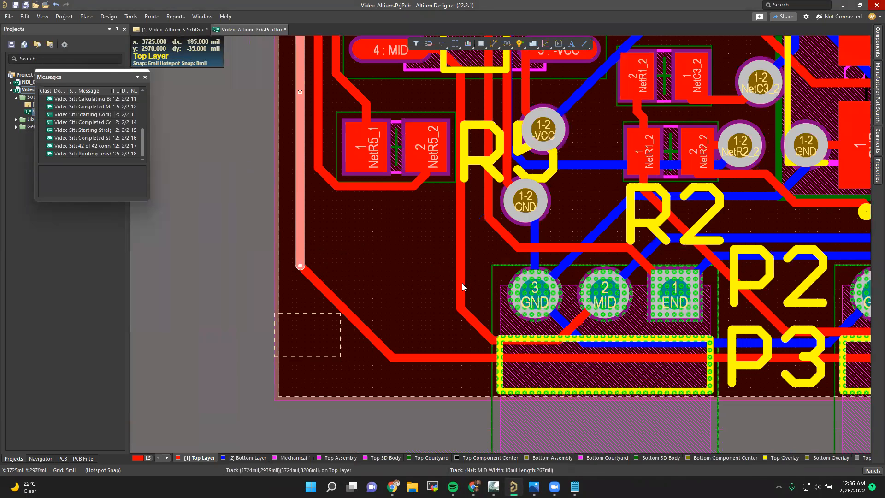
# Step: Try moving the horizontal NetR4_1 track segment below R4's pad 1 down to y 3510 mil
pyautogui.click(399, 278)
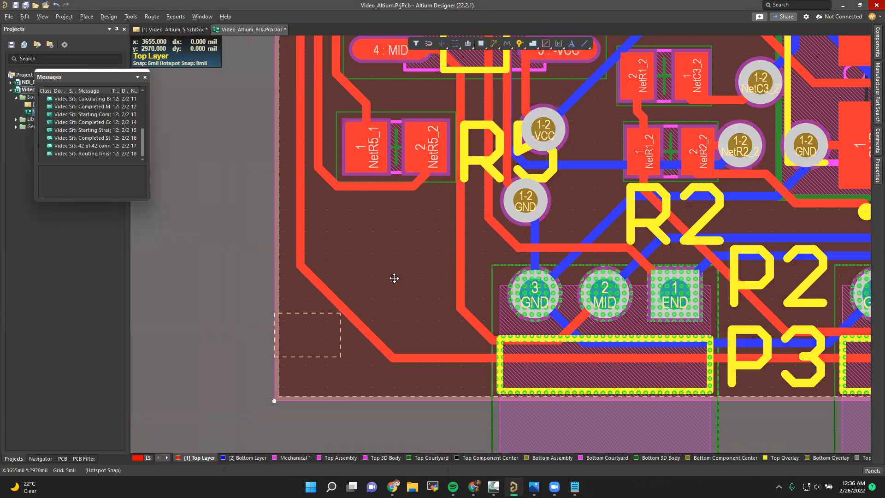
pyautogui.scroll(5, 394, 278)
pyautogui.scroll(3, 464, 188)
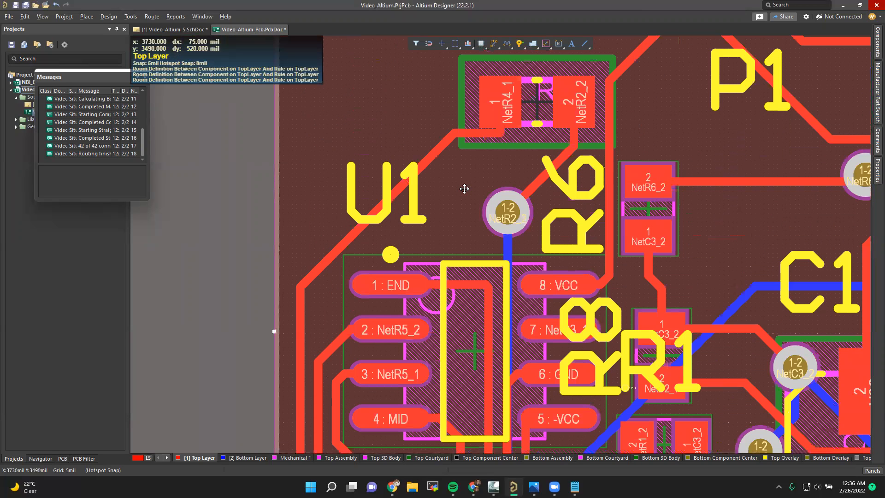
pyautogui.keyDown('ctrl'); pyautogui.scroll(1, 501, 136); pyautogui.keyUp('ctrl')
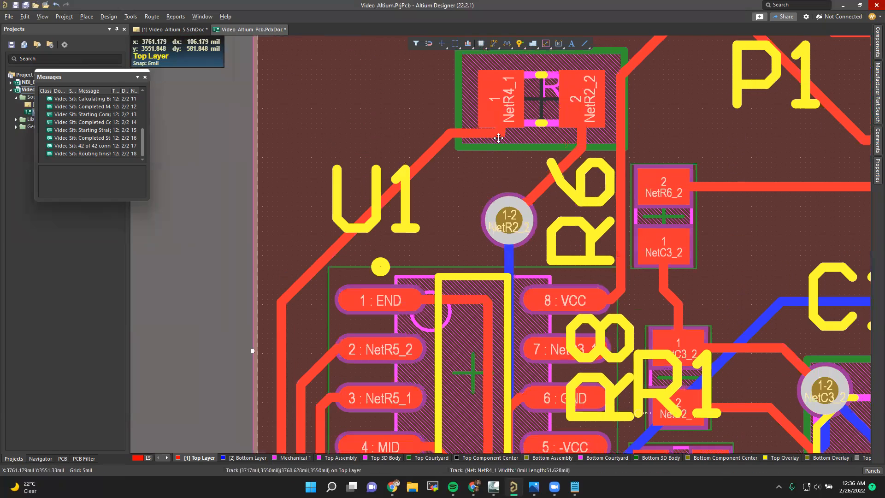
pyautogui.keyDown('ctrl'); pyautogui.scroll(3, 503, 139); pyautogui.keyUp('ctrl')
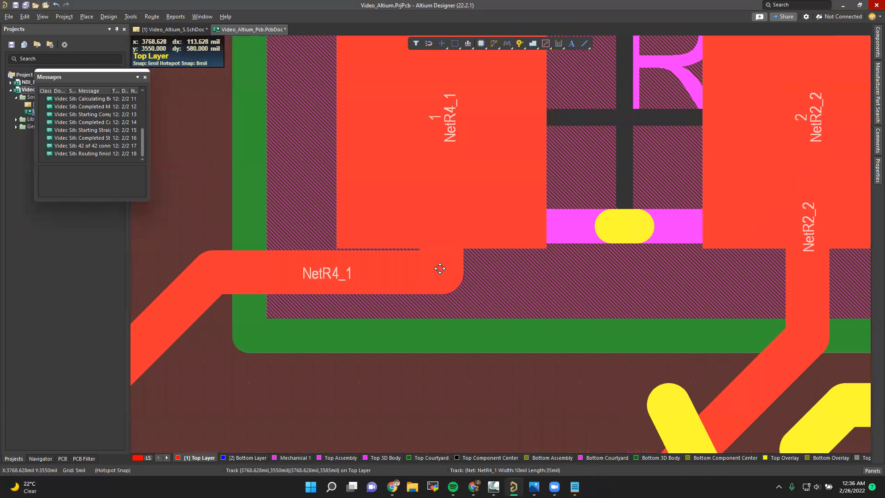
pyautogui.click(439, 275)
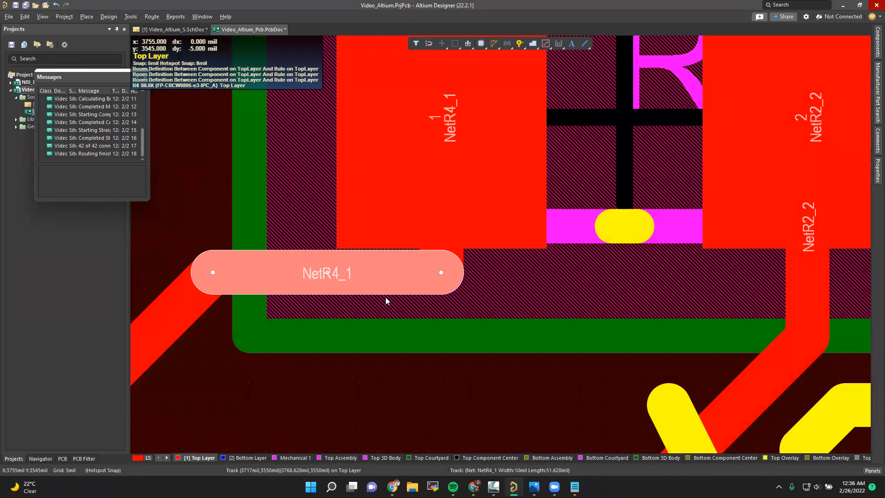
pyautogui.keyDown('ctrl'); pyautogui.scroll(-2, 410, 294); pyautogui.keyUp('ctrl')
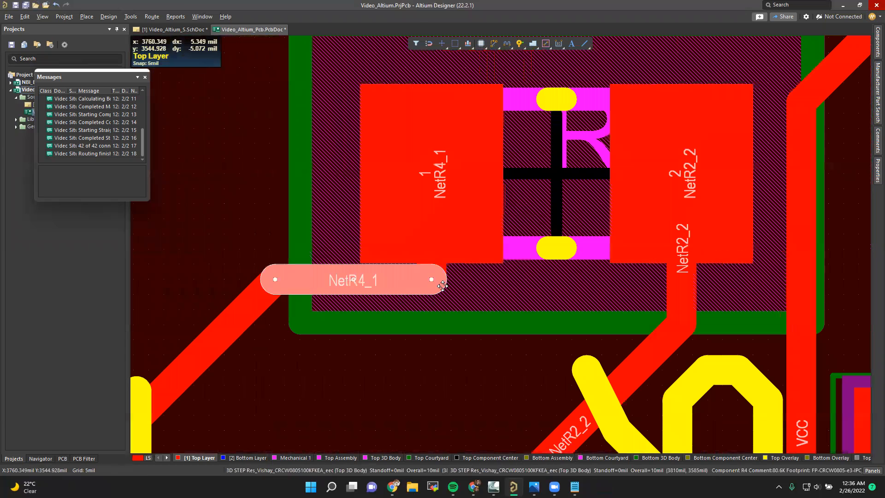
pyautogui.moveTo(357, 284); pyautogui.dragTo(357, 326)
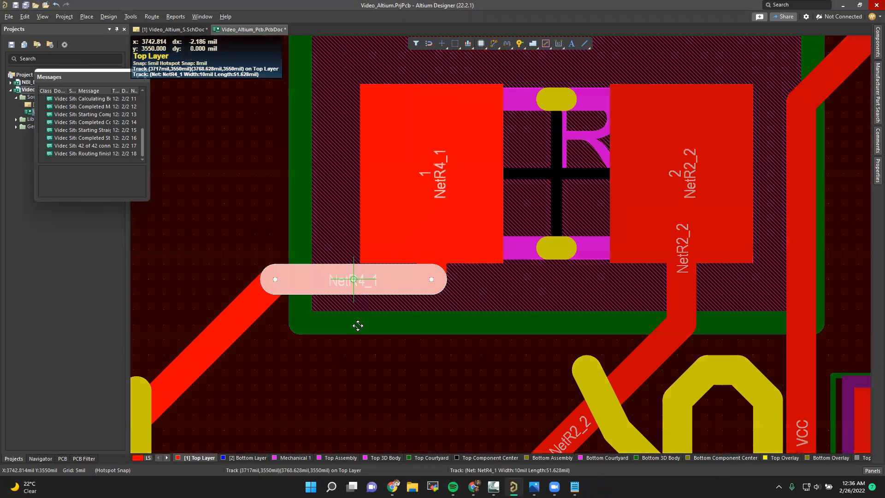
pyautogui.moveTo(346, 378); pyautogui.dragTo(344, 394)
pyautogui.scroll(-2, 345, 394)
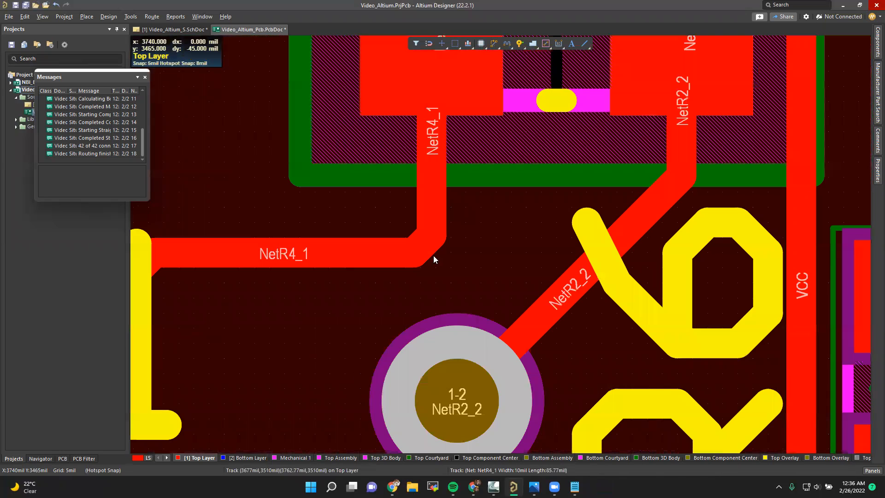
pyautogui.scroll(-1, 437, 183)
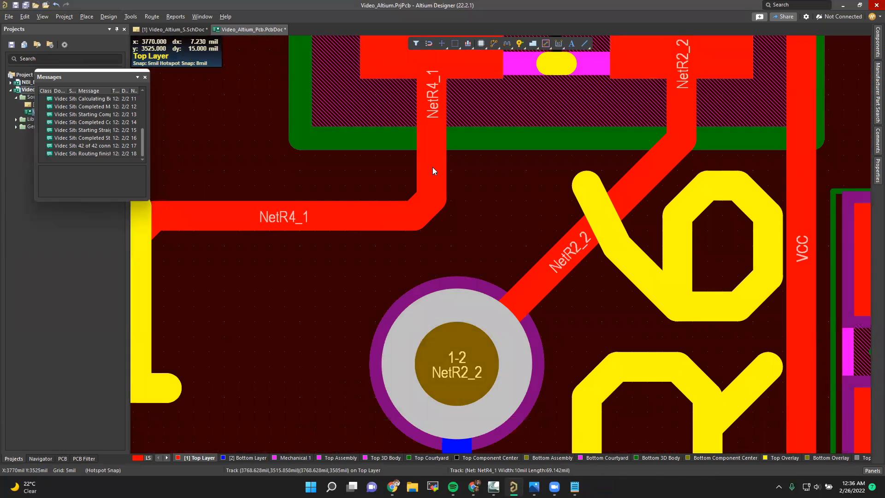
# Step: Follow the NetR4_1 track past U1 and R5 toward connector P2 and examine the vias and tracks nearby
pyautogui.keyDown('ctrl'); pyautogui.scroll(-3, 403, 210); pyautogui.keyUp('ctrl')
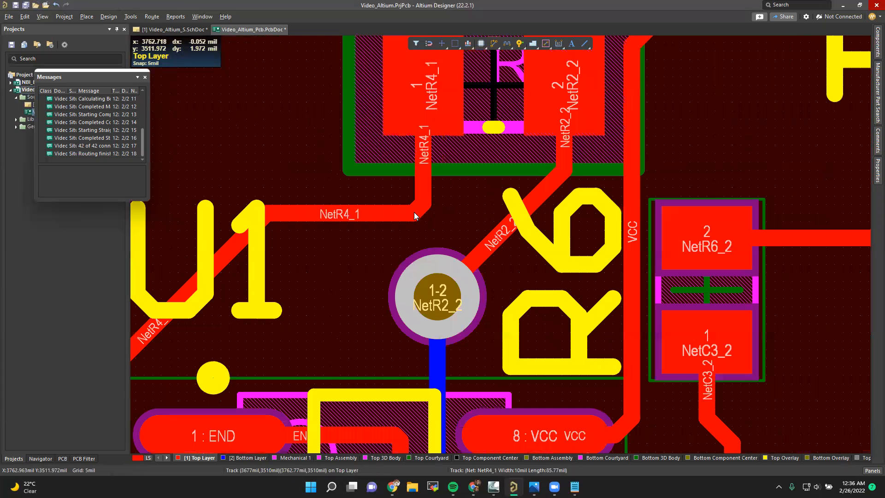
pyautogui.scroll(-3, 326, 192)
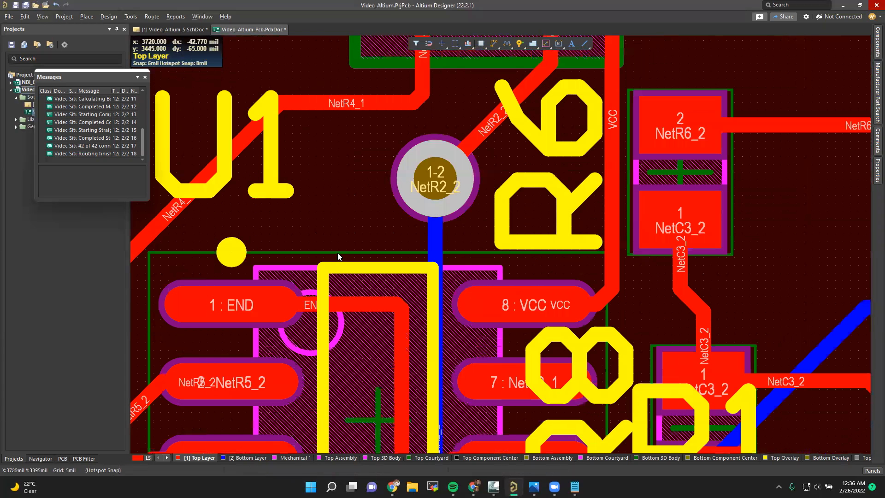
pyautogui.scroll(-2, 337, 253)
pyautogui.scroll(-12, 335, 251)
pyautogui.hscroll(-5, 336, 251)
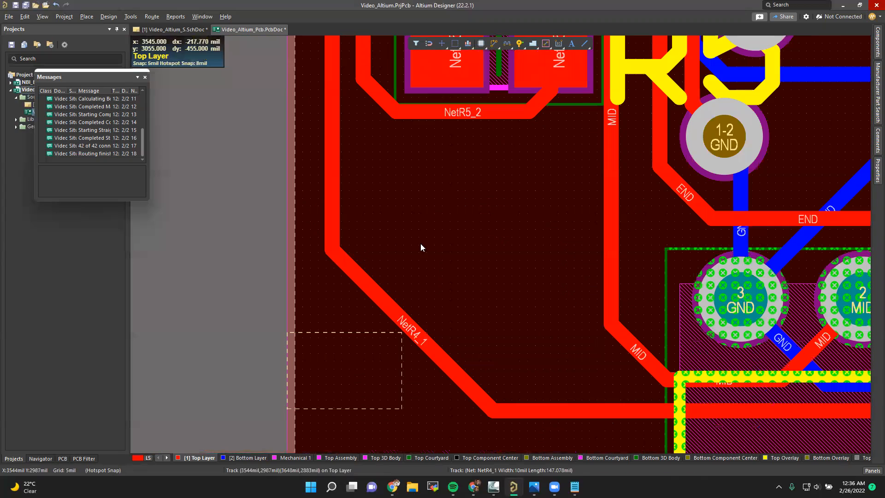
pyautogui.scroll(5, 471, 244)
pyautogui.hscroll(6, 471, 244)
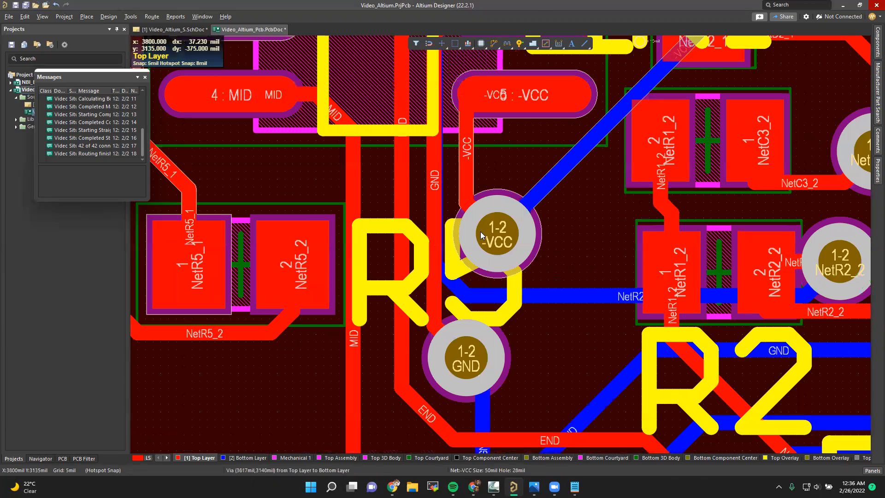
pyautogui.scroll(4, 480, 231)
pyautogui.hscroll(-8, 480, 232)
pyautogui.scroll(7, 668, 246)
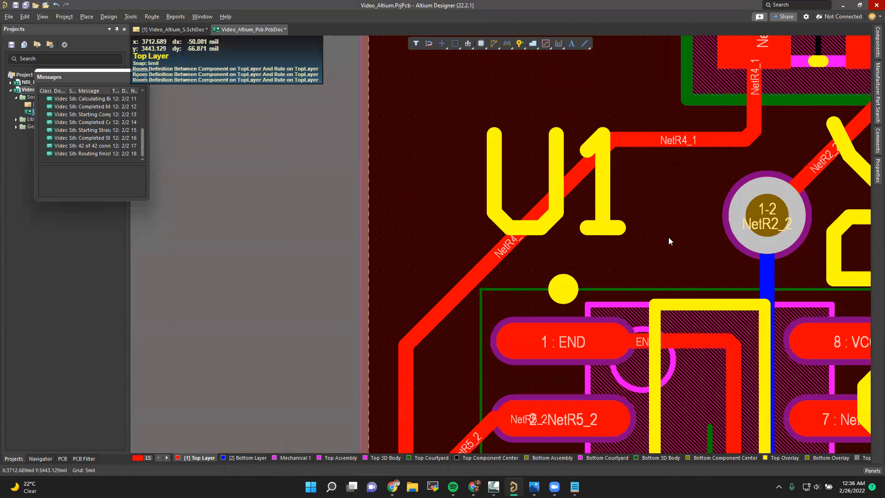
# Step: Undo the last move of the NetR4_1 track segment below R4
pyautogui.scroll(1, 748, 157)
pyautogui.hscroll(-3, 749, 157)
pyautogui.hscroll(4, 737, 160)
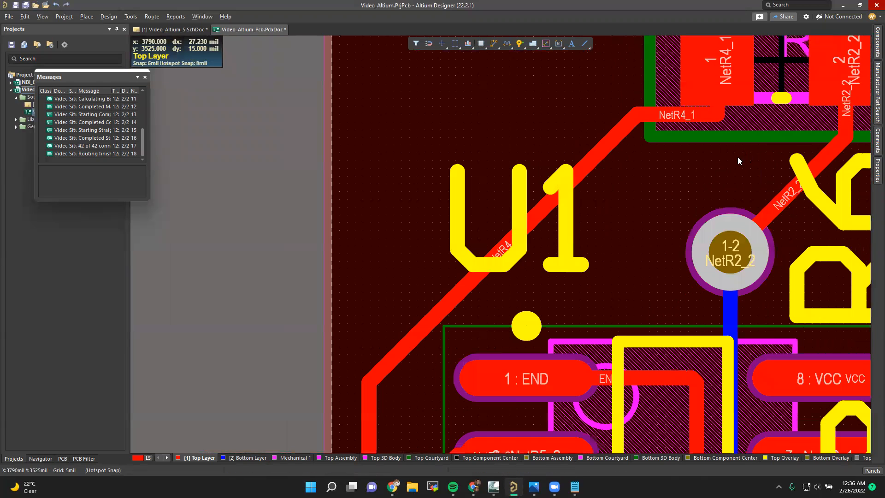
# Step: Move the horizontal NetR4_1 segment down to y 3530 mil so a vertical track leads into R4's pad 1
pyautogui.keyDown('ctrl'); pyautogui.scroll(3, 598, 162); pyautogui.keyUp('ctrl')
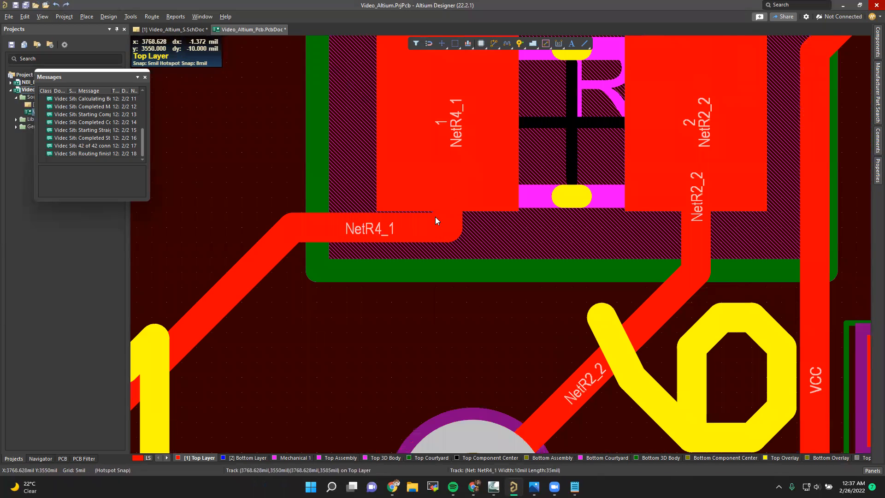
pyautogui.click(378, 229)
pyautogui.moveTo(378, 230); pyautogui.dragTo(374, 290)
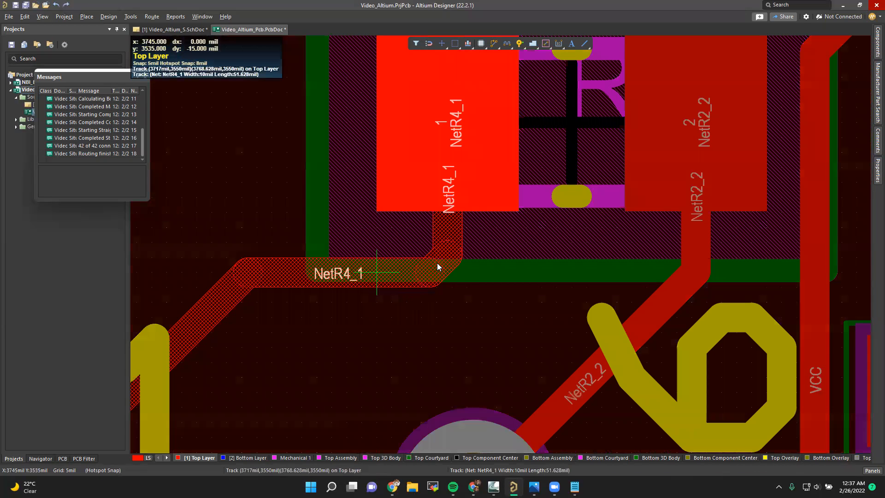
pyautogui.scroll(-3, 362, 283)
pyautogui.click(438, 166)
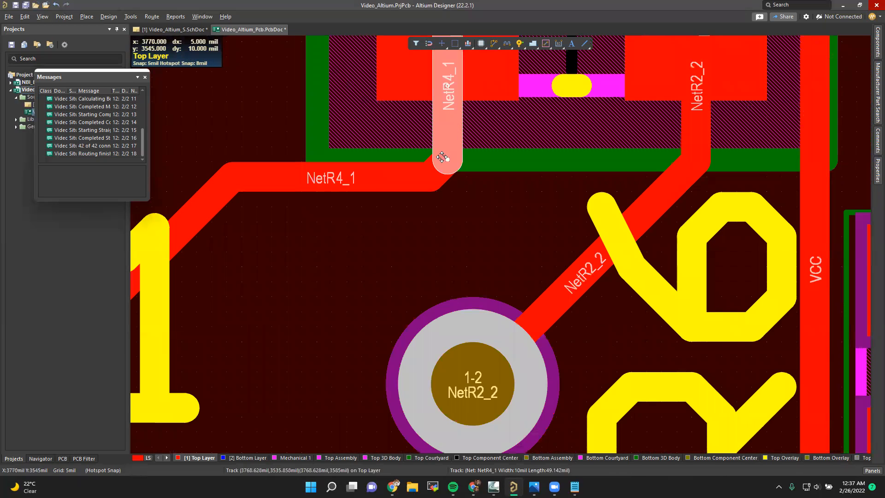
pyautogui.scroll(-1, 369, 190)
pyautogui.keyDown('ctrl'); pyautogui.scroll(3, 369, 191); pyautogui.keyUp('ctrl')
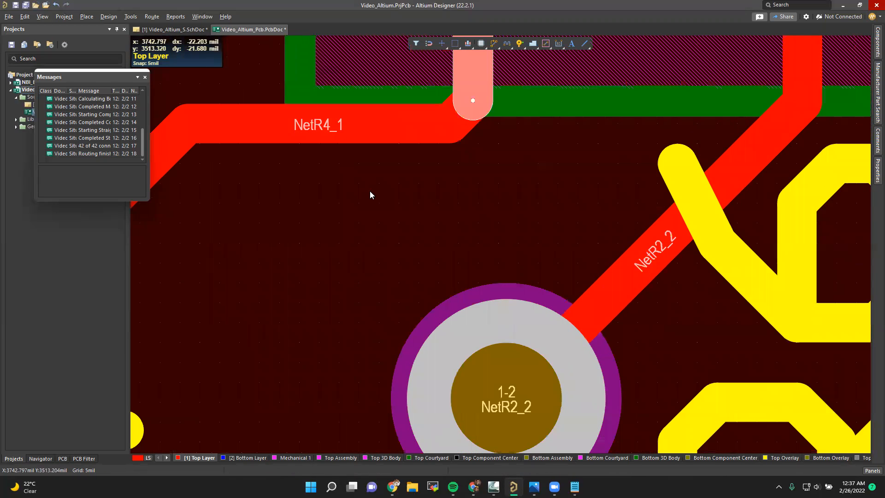
# Step: Reshape the NetR4_1 track to run straight across above U1 into R4's pad 1, with one short chamfer at the outer corner
pyautogui.keyDown('ctrl'); pyautogui.scroll(-6, 357, 181); pyautogui.keyUp('ctrl')
pyautogui.keyDown('ctrl'); pyautogui.scroll(-1, 339, 178); pyautogui.keyUp('ctrl')
pyautogui.hscroll(-4, 339, 178)
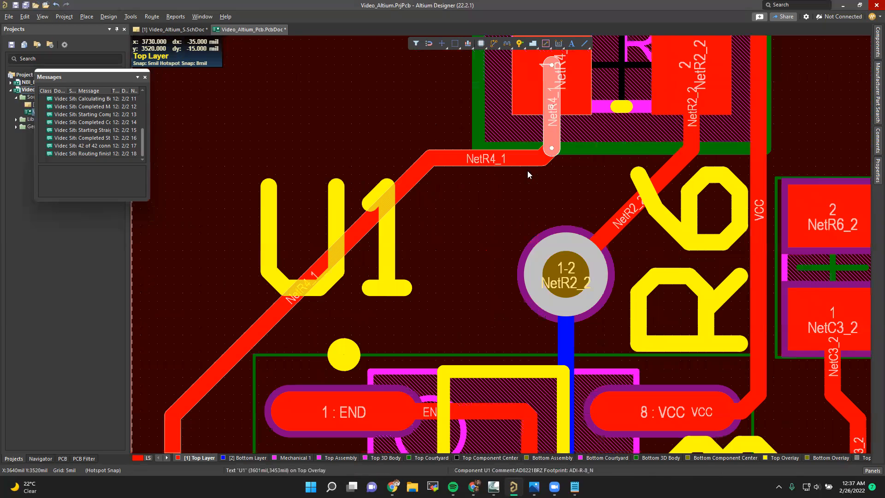
pyautogui.click(473, 157)
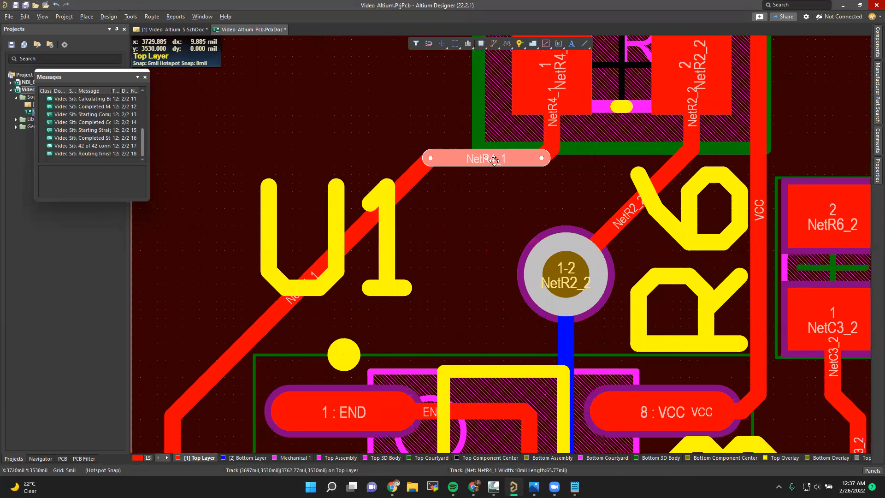
pyautogui.click(555, 148)
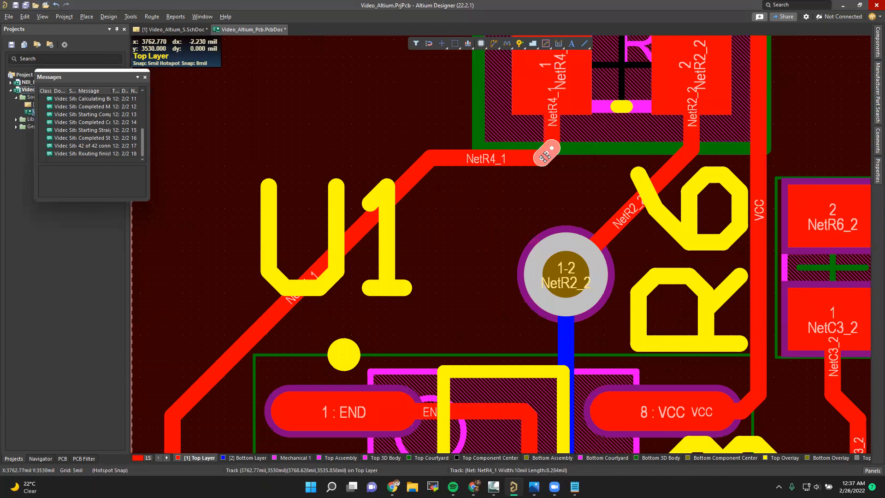
pyautogui.moveTo(524, 167); pyautogui.dragTo(433, 186)
pyautogui.moveTo(380, 202)
pyautogui.mouseDown()
pyautogui.moveTo(164, 263)
pyautogui.moveTo(198, 105)
pyautogui.moveTo(191, 90)
pyautogui.mouseUp()
pyautogui.scroll(2, 342, 170)
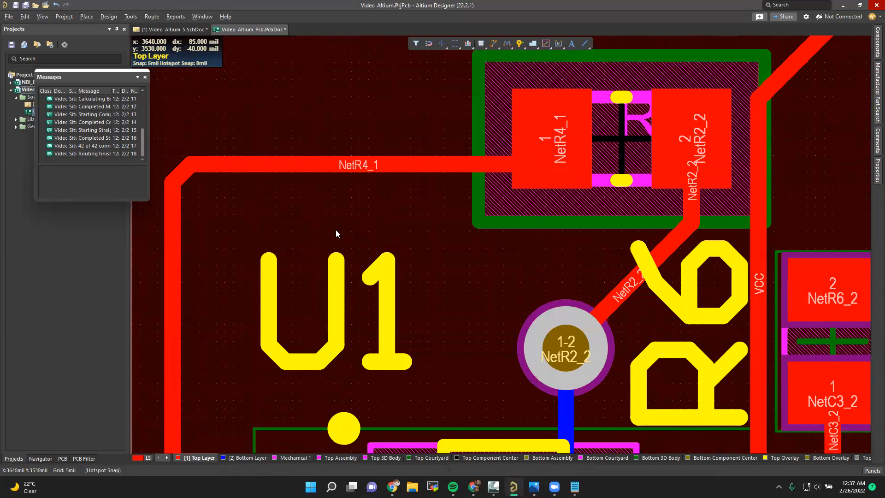
# Step: Examine the NetR4_1 track along the board's left edge and through connector P2, plus the routing between U1 and C1
pyautogui.scroll(-3, 336, 229)
pyautogui.scroll(2, 364, 200)
pyautogui.scroll(-2, 456, 202)
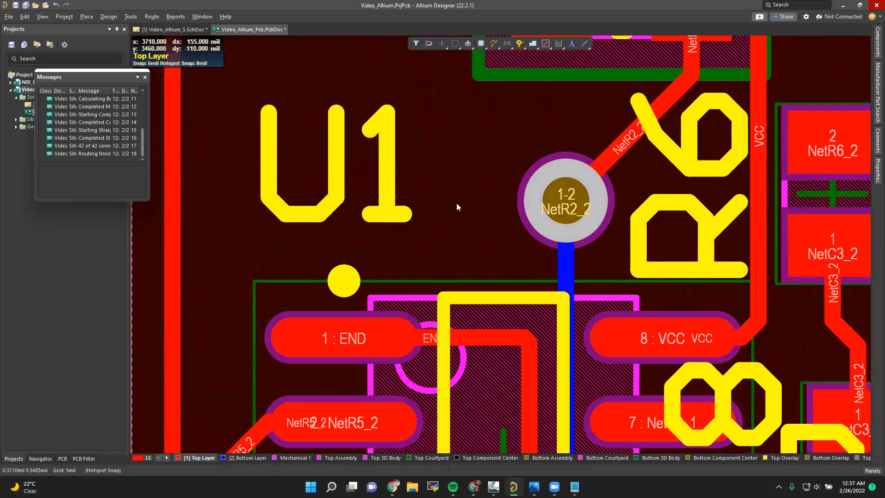
pyautogui.scroll(-2, 456, 204)
pyautogui.scroll(-6, 331, 223)
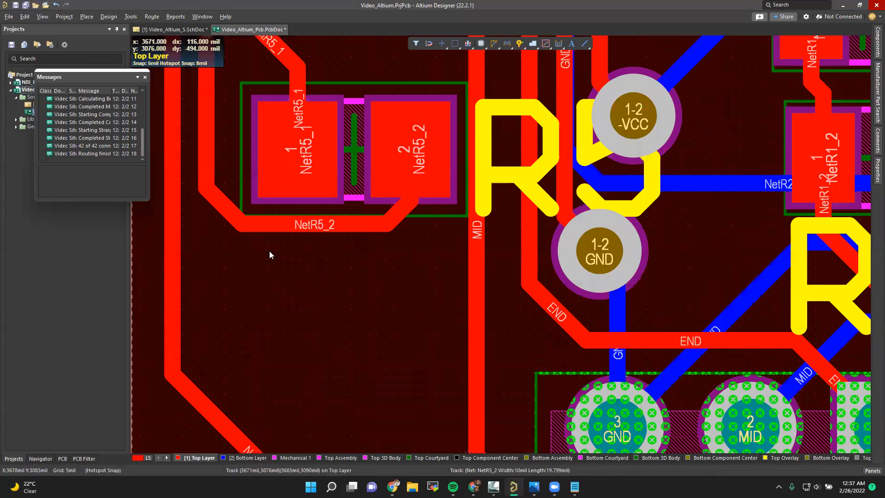
pyautogui.scroll(3, 272, 258)
pyautogui.scroll(-2, 369, 264)
pyautogui.scroll(-3, 392, 266)
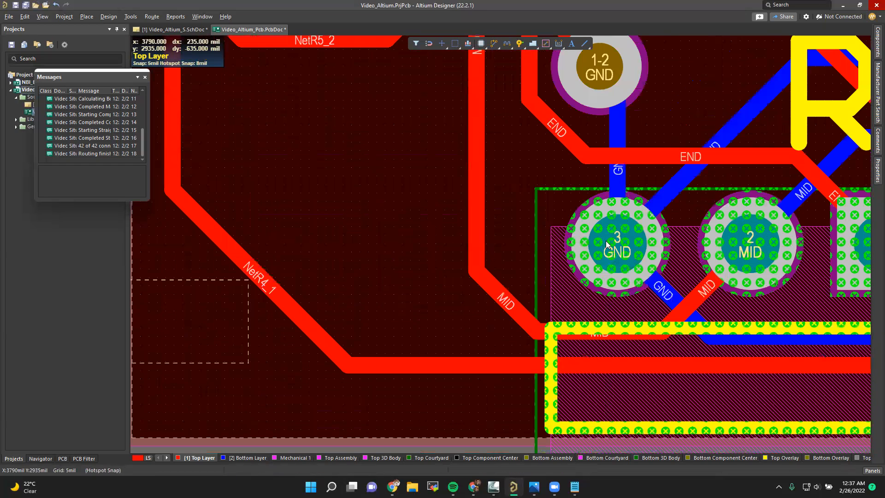
pyautogui.keyDown('ctrl'); pyautogui.scroll(-4, 613, 233); pyautogui.keyUp('ctrl')
pyautogui.keyDown('ctrl'); pyautogui.scroll(5, 691, 208); pyautogui.keyUp('ctrl')
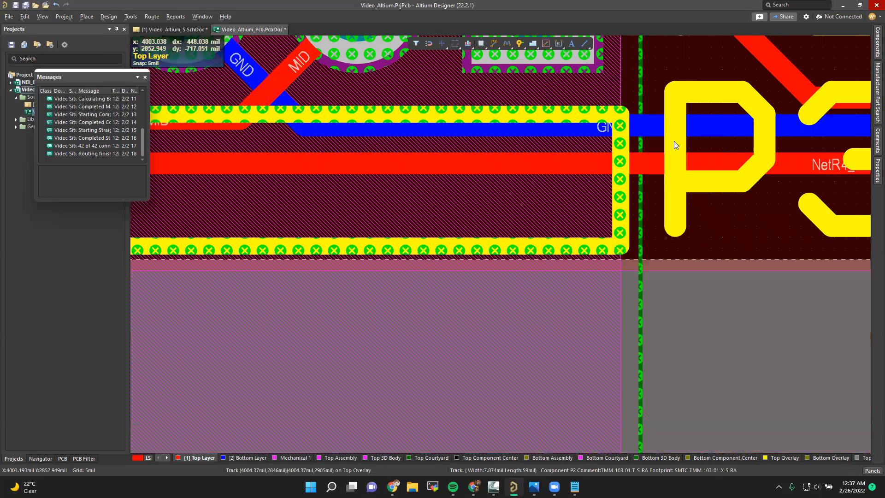
pyautogui.keyDown('ctrl'); pyautogui.scroll(-4, 698, 144); pyautogui.keyUp('ctrl')
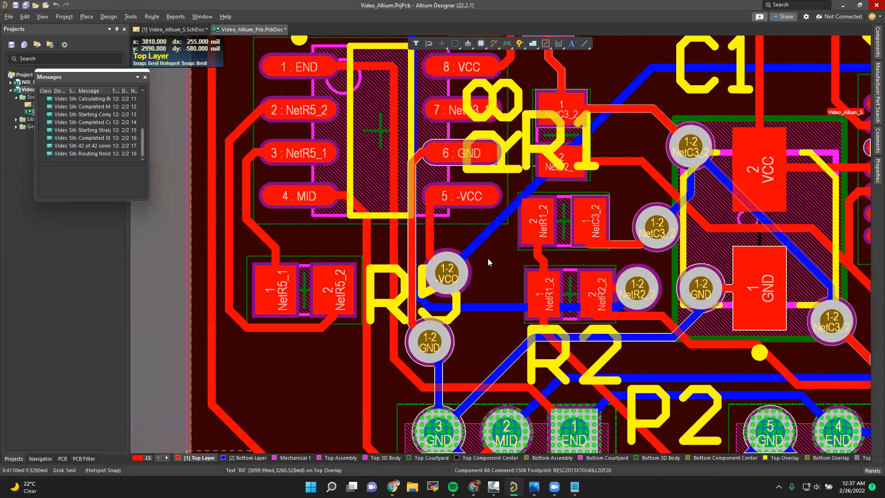
# Step: Straighten the NetR1_2 track between R2's pad 1 and the resistor above it into one vertical run
pyautogui.keyDown('ctrl'); pyautogui.scroll(3, 393, 278); pyautogui.keyUp('ctrl')
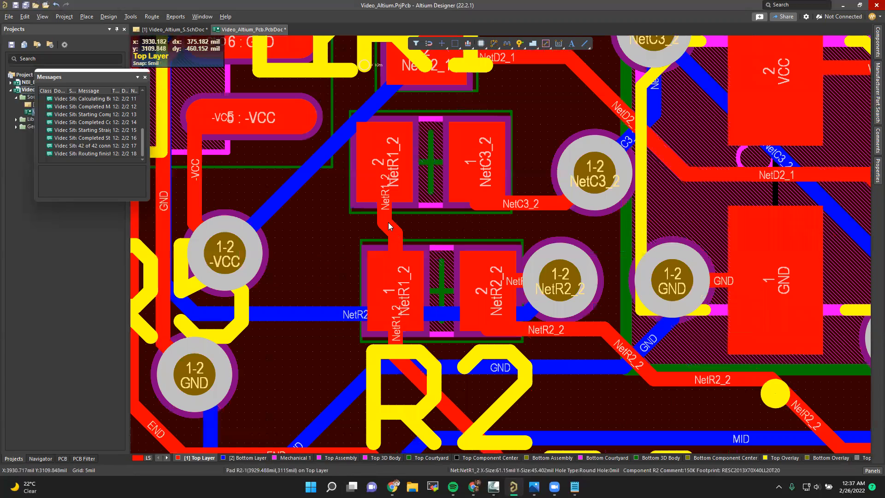
pyautogui.keyDown('ctrl'); pyautogui.scroll(2, 391, 231); pyautogui.keyUp('ctrl')
pyautogui.click(396, 237)
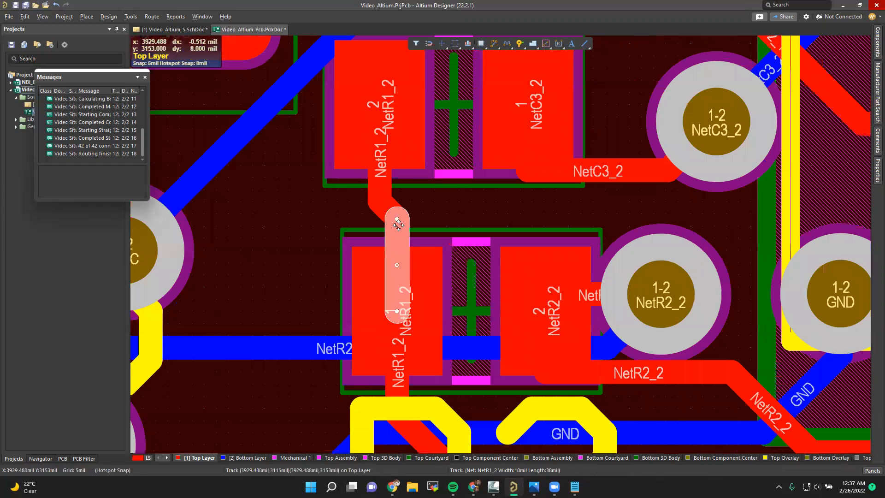
pyautogui.click(388, 214)
pyautogui.click(395, 244)
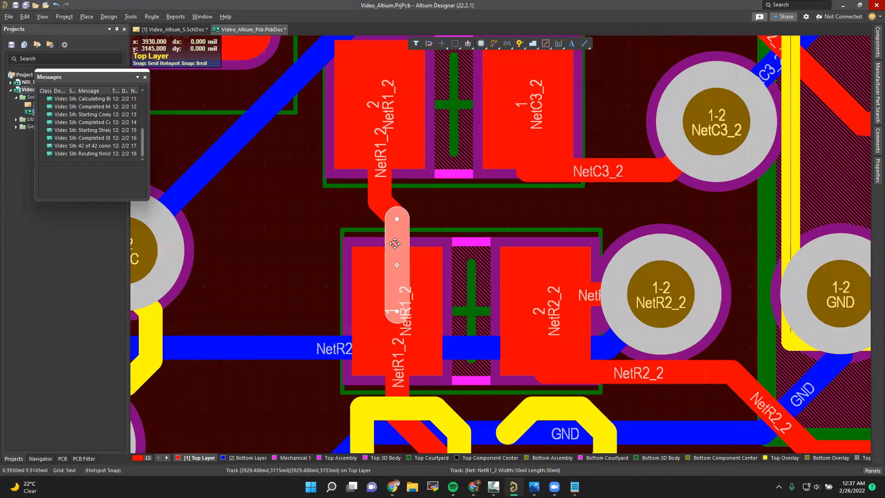
pyautogui.moveTo(396, 218)
pyautogui.mouseDown()
pyautogui.moveTo(404, 118)
pyautogui.moveTo(374, 89)
pyautogui.mouseUp()
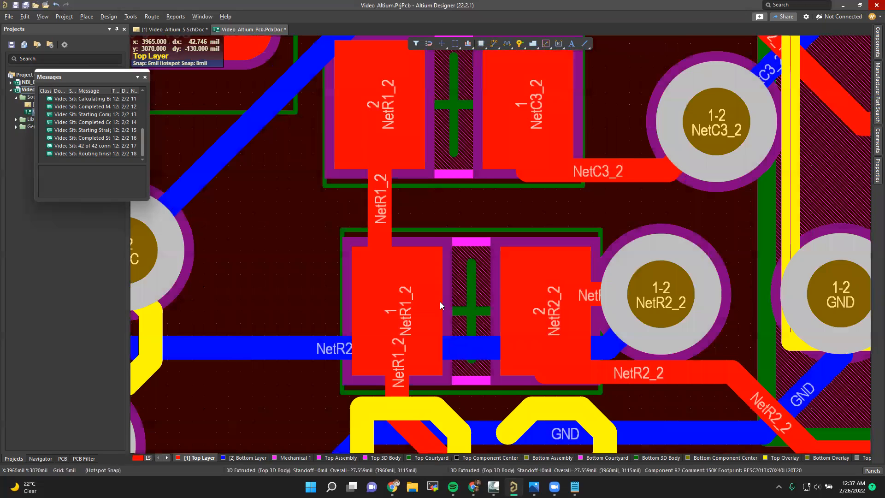
# Step: Straighten the NetC3_2 track into a horizontal run from pad 1 of the resistor above R2 to the adjacent via
pyautogui.keyDown('ctrl'); pyautogui.scroll(-2, 440, 301); pyautogui.keyUp('ctrl')
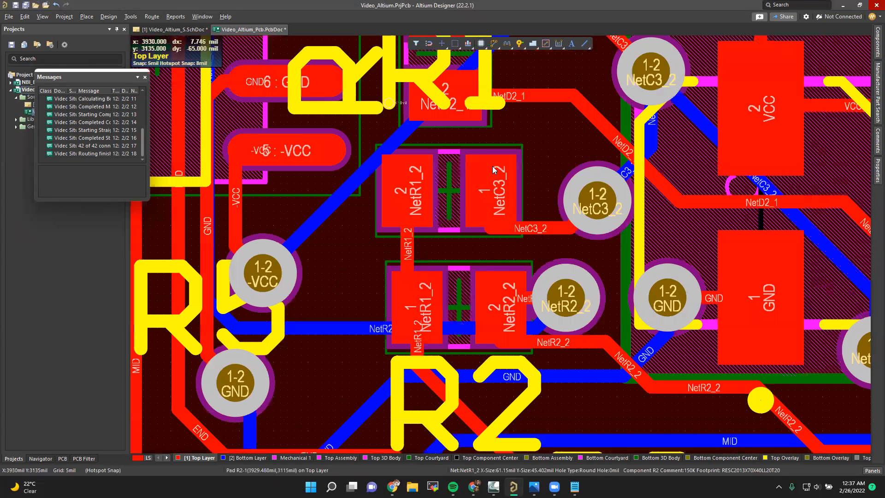
pyautogui.keyDown('ctrl'); pyautogui.scroll(3, 505, 251); pyautogui.keyUp('ctrl')
pyautogui.moveTo(590, 196); pyautogui.dragTo(513, 209)
pyautogui.click(488, 200)
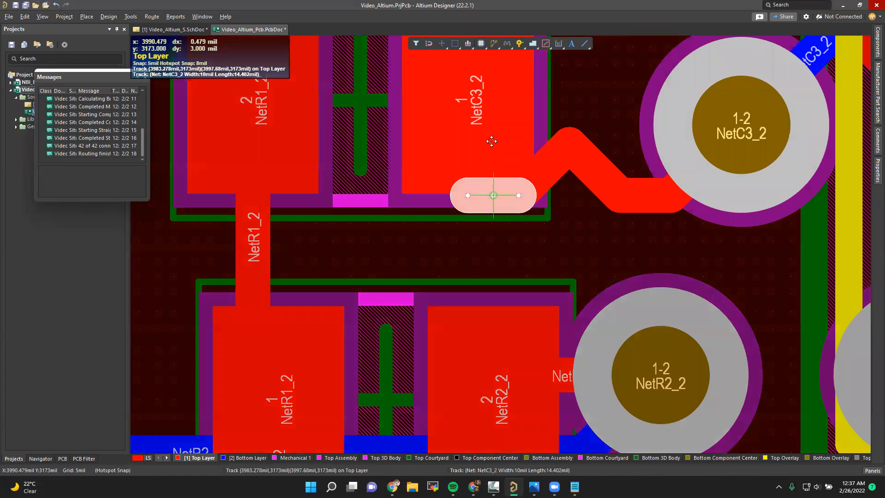
pyautogui.moveTo(491, 142)
pyautogui.mouseDown()
pyautogui.moveTo(642, 199)
pyautogui.moveTo(634, 158)
pyautogui.mouseUp()
pyautogui.keyDown('ctrl'); pyautogui.scroll(-5, 583, 254); pyautogui.keyUp('ctrl')
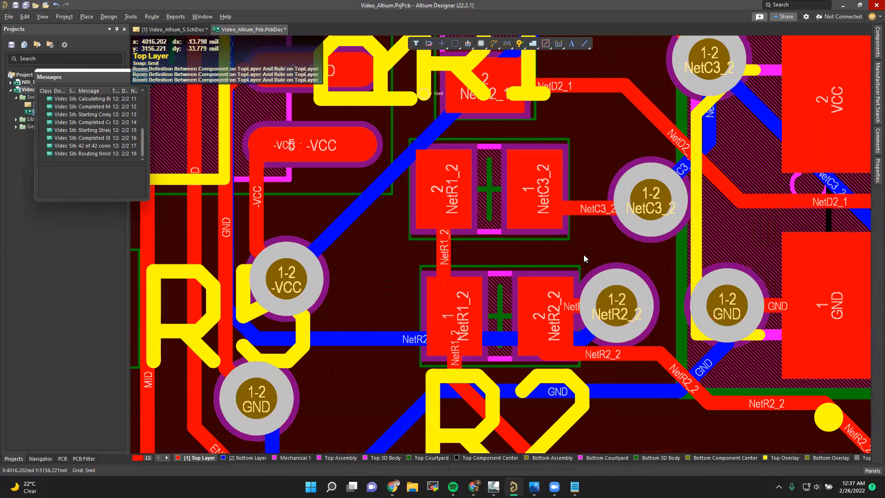
# Step: Examine the NetR2_2 track below C1 and the tracks and vias around U2's pins
pyautogui.keyDown('ctrl'); pyautogui.scroll(-1, 583, 254); pyautogui.keyUp('ctrl')
pyautogui.keyDown('shift'); pyautogui.scroll(-5, 583, 254); pyautogui.keyUp('shift')
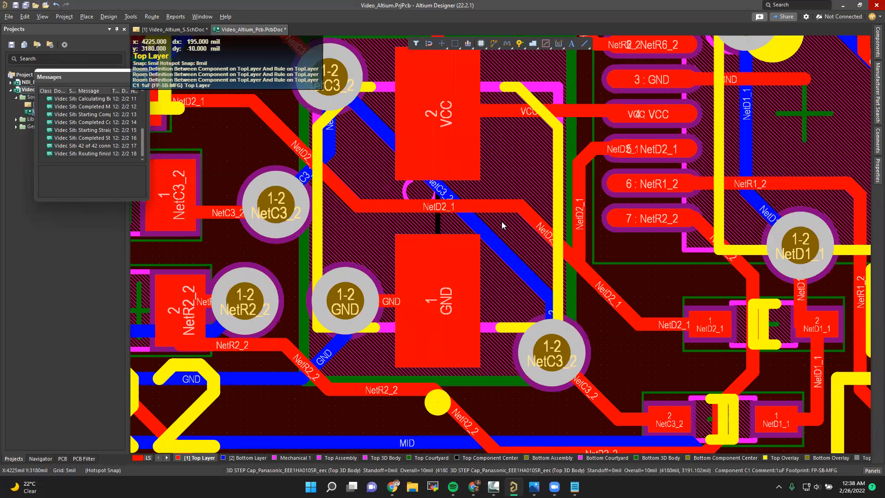
pyautogui.scroll(-1, 313, 393)
pyautogui.scroll(-3, 313, 392)
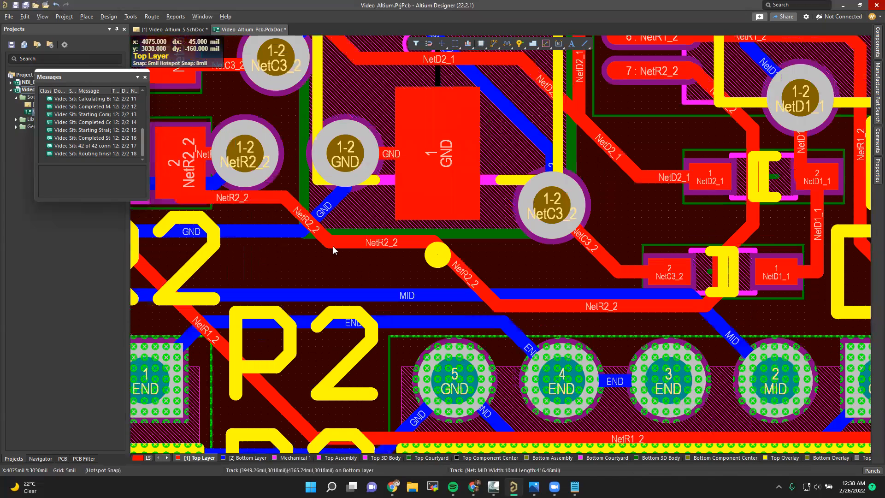
pyautogui.click(233, 197)
pyautogui.scroll(-1, 546, 226)
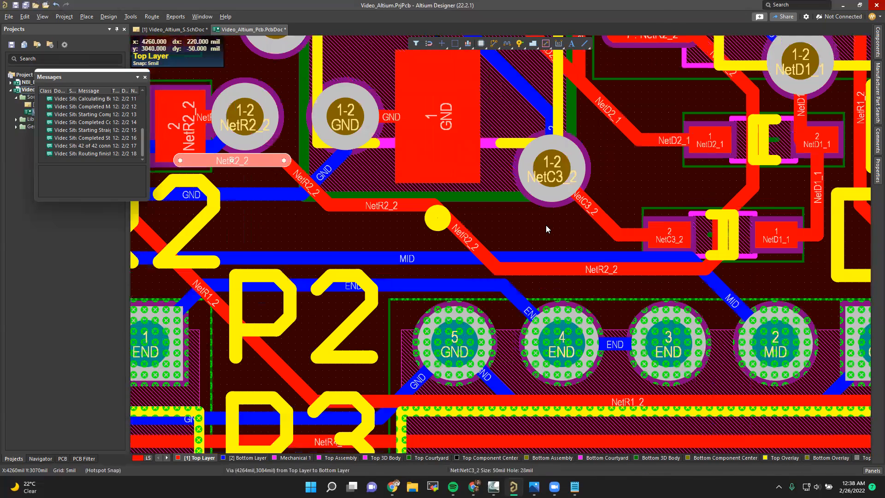
pyautogui.keyDown('ctrl'); pyautogui.scroll(-2, 546, 226); pyautogui.keyUp('ctrl')
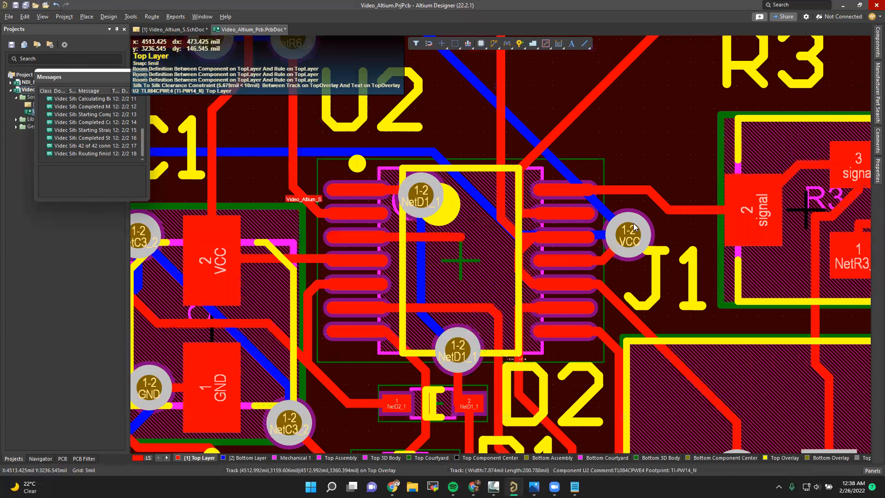
pyautogui.keyDown('ctrl'); pyautogui.scroll(2, 618, 195); pyautogui.keyUp('ctrl')
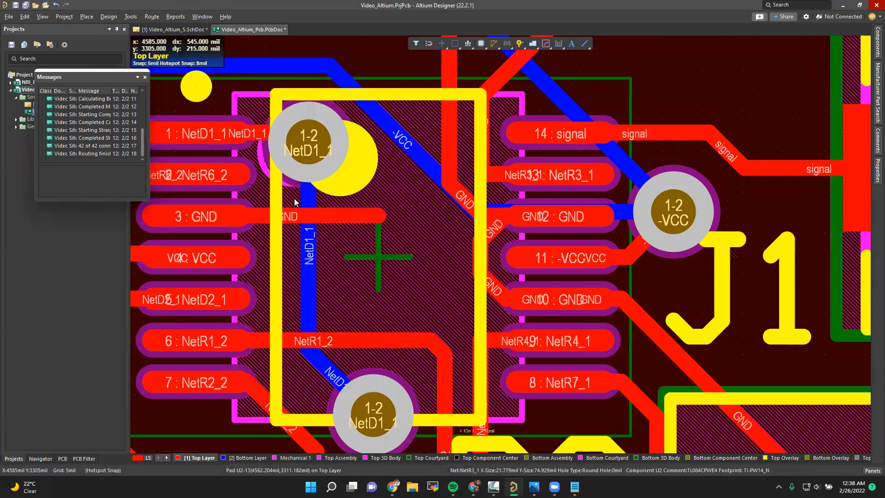
pyautogui.keyDown('ctrl'); pyautogui.scroll(3, 302, 194); pyautogui.keyUp('ctrl')
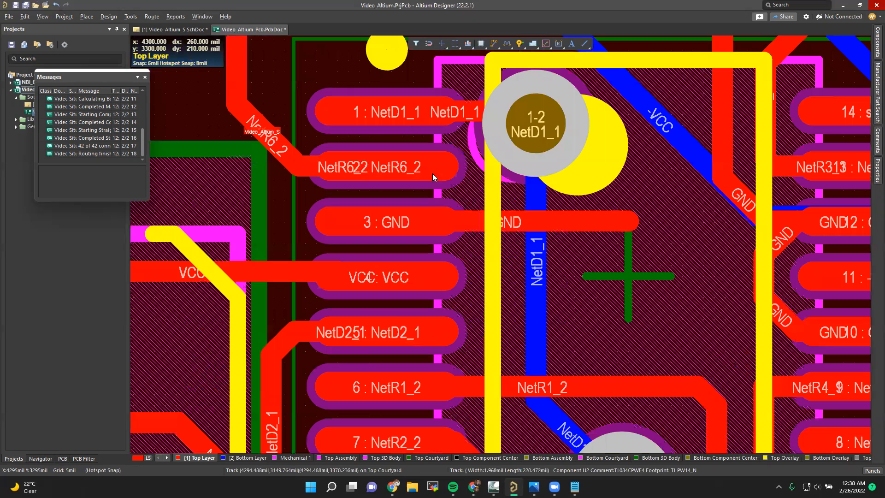
pyautogui.keyDown('ctrl'); pyautogui.scroll(-2, 426, 275); pyautogui.keyUp('ctrl')
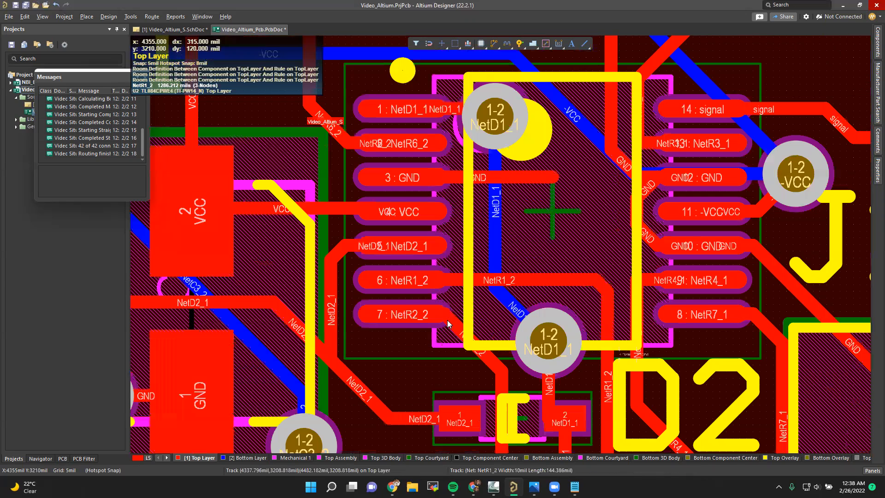
# Step: Reshape the NetR2_2 track from U2's pin 7 to leave the pad horizontally before turning down towards D2
pyautogui.keyDown('ctrl'); pyautogui.scroll(2, 475, 307); pyautogui.keyUp('ctrl')
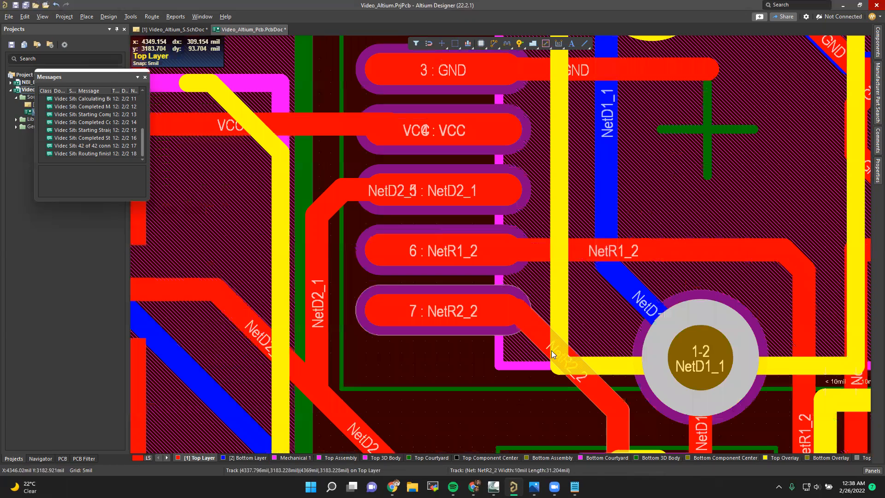
pyautogui.click(610, 404)
pyautogui.moveTo(617, 412); pyautogui.dragTo(613, 316)
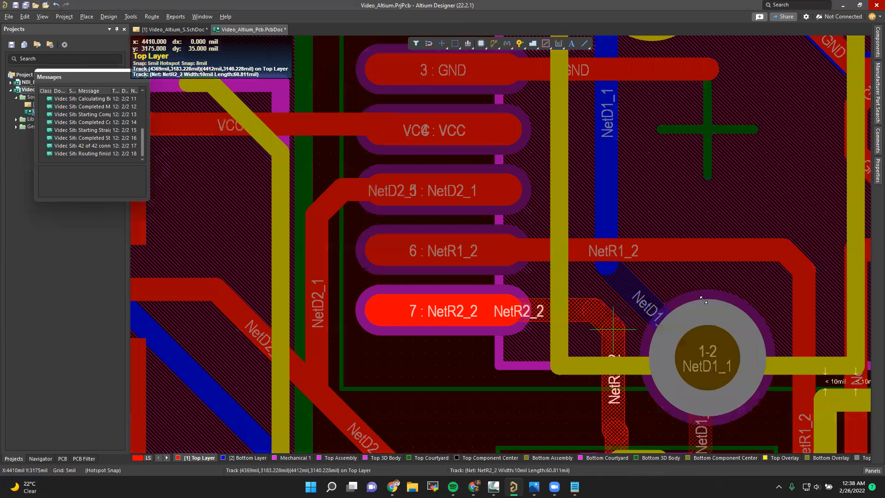
pyautogui.scroll(-4, 713, 158)
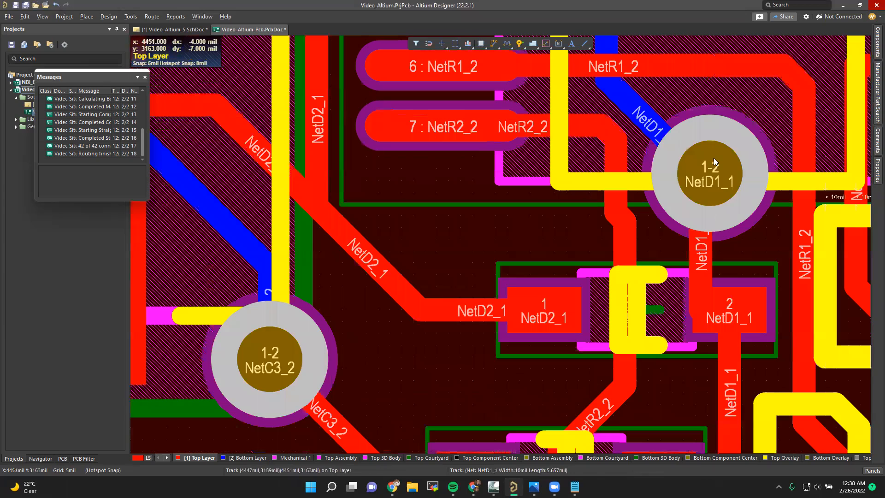
# Step: Delete the NetD1_1 via at U2's lower edge and move the vertical NetR2_2 run below pin 7 closer to the NetD1_1 track
pyautogui.click(517, 233)
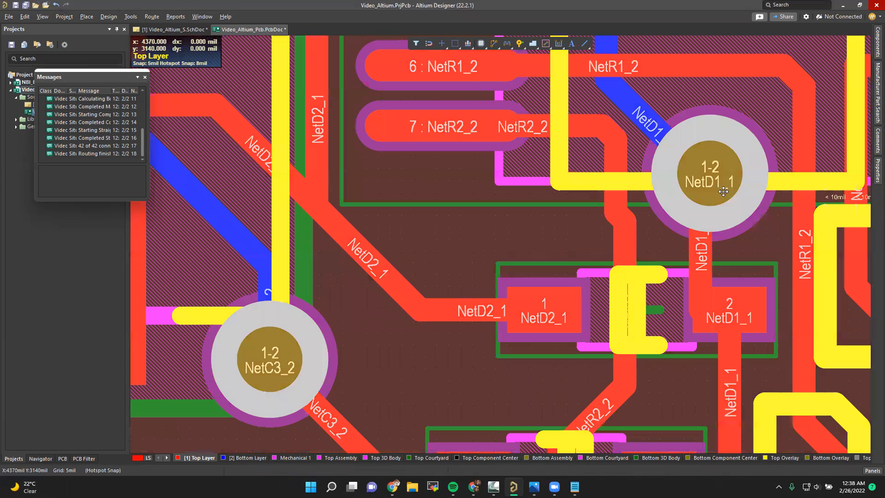
pyautogui.press('Delete')
pyautogui.click(595, 126)
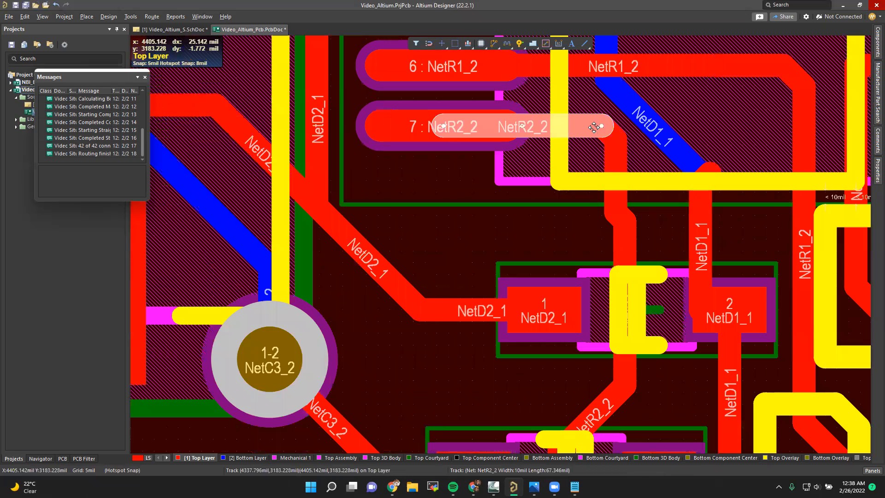
pyautogui.press('Delete')
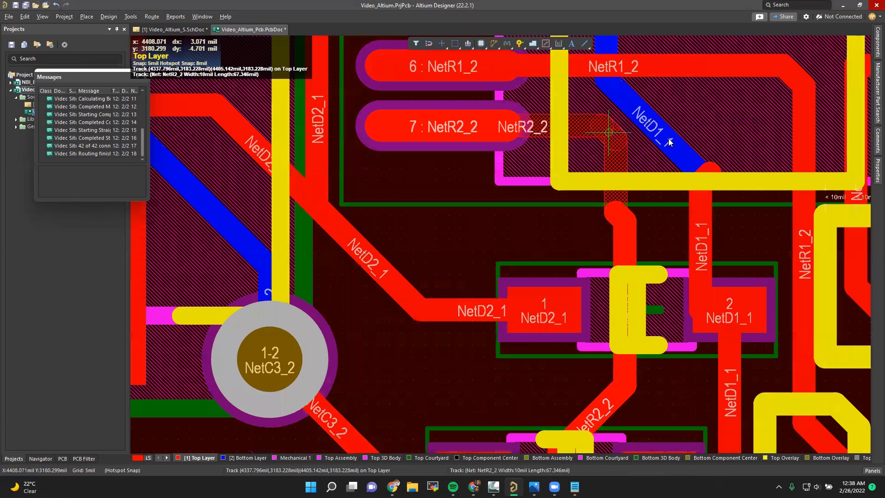
pyautogui.click(613, 161)
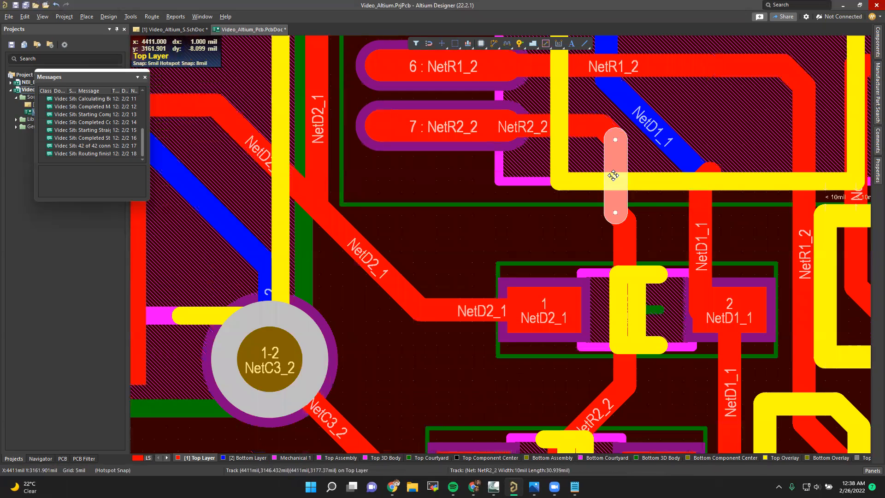
pyautogui.moveTo(613, 175); pyautogui.dragTo(653, 175)
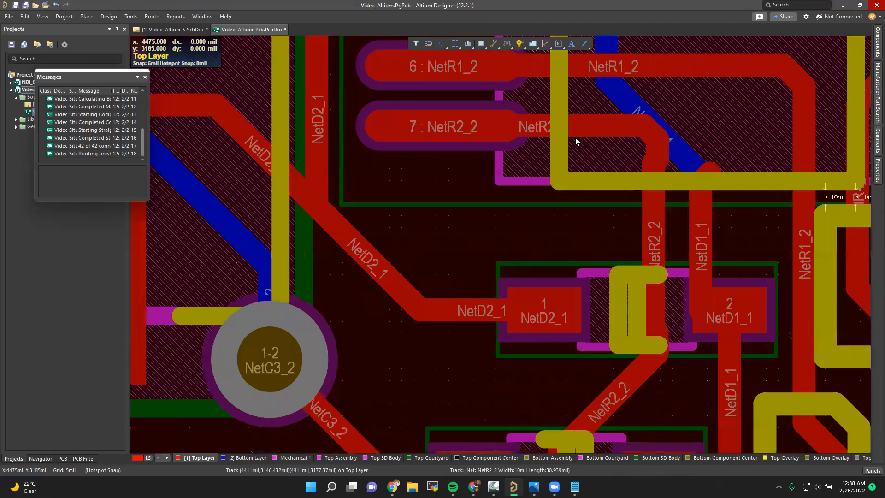
# Step: Compare the parallel NetR1_2 and NetR2_2 tracks leaving U2's pins 6 and 7
pyautogui.scroll(2, 594, 135)
pyautogui.click(602, 196)
pyautogui.click(602, 143)
pyautogui.click(602, 207)
pyautogui.click(602, 156)
pyautogui.click(594, 144)
pyautogui.click(601, 197)
pyautogui.click(604, 148)
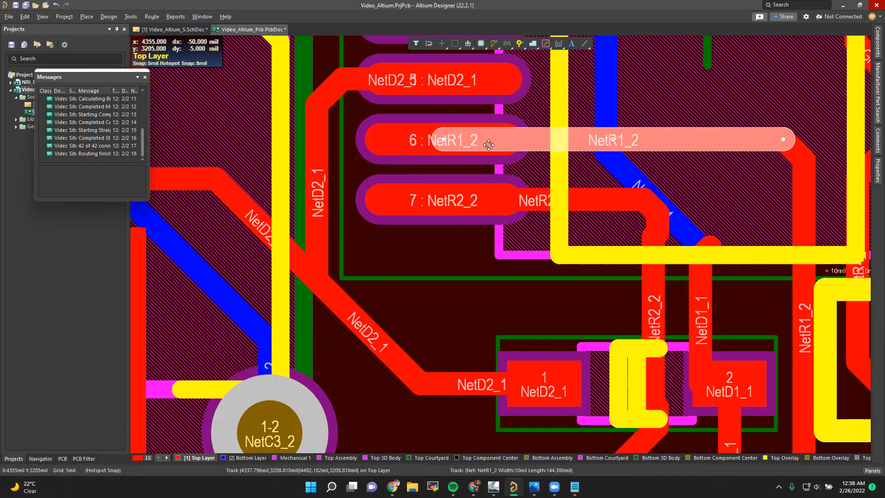
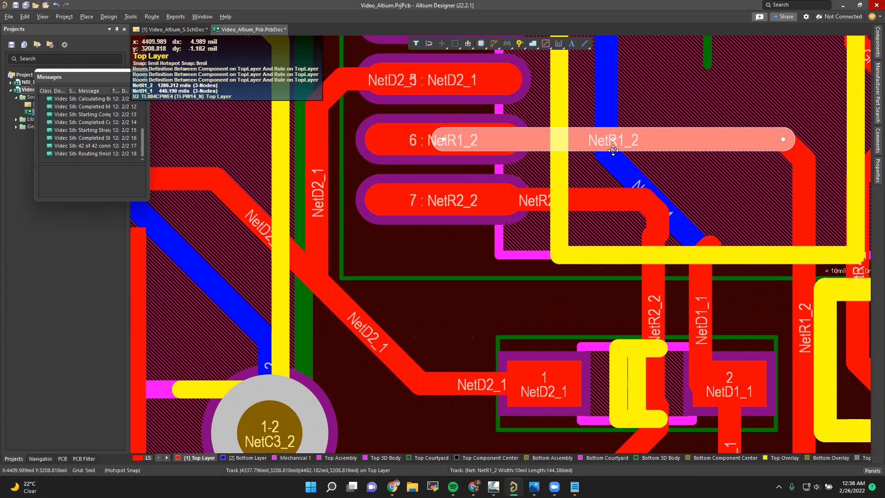
# Step: Switch to Saturn PCB Toolkit, review the Conductor Properties and Differential Pairs calculators, and return to the PCB layout
pyautogui.click(494, 486)
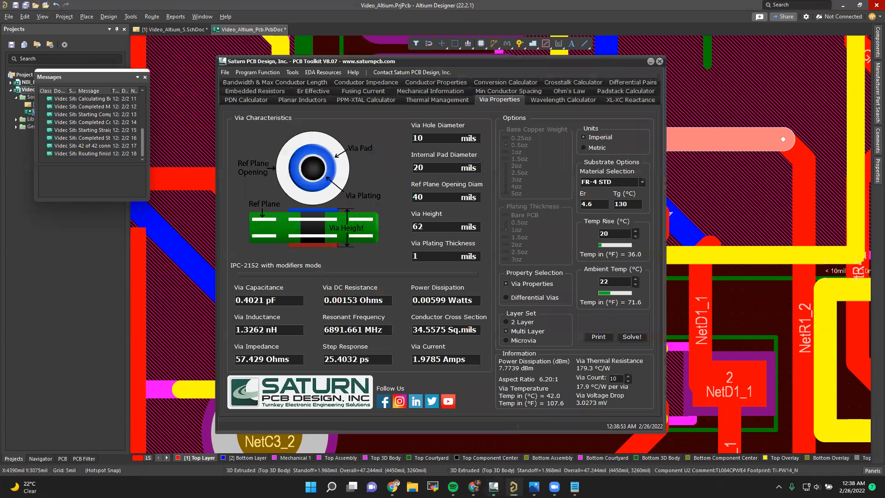
pyautogui.click(441, 84)
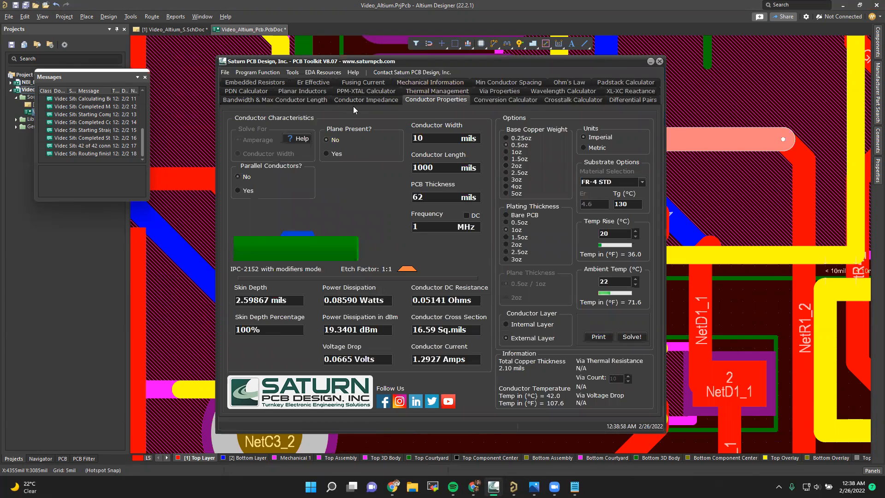
pyautogui.click(622, 103)
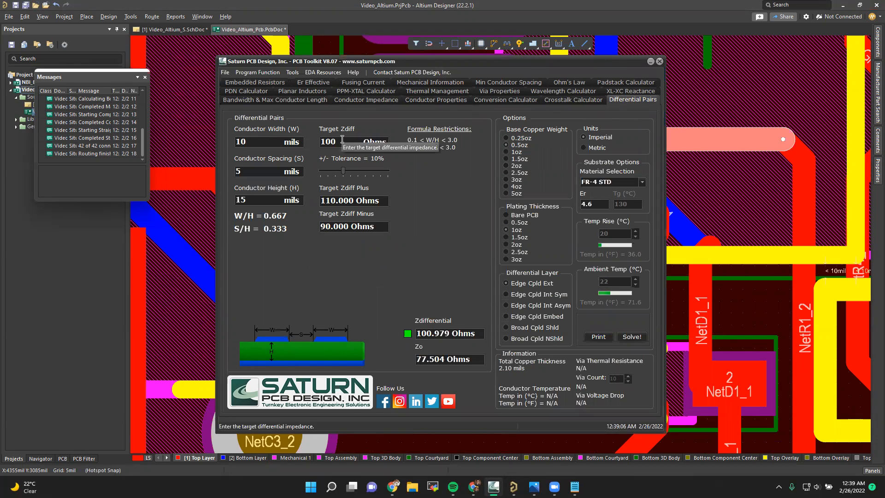
pyautogui.moveTo(350, 140); pyautogui.dragTo(232, 142)
pyautogui.click(266, 141)
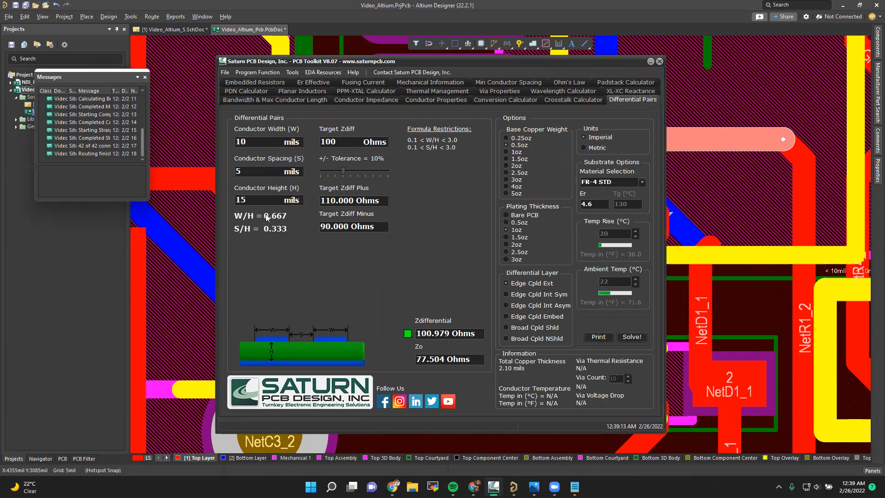
pyautogui.click(779, 161)
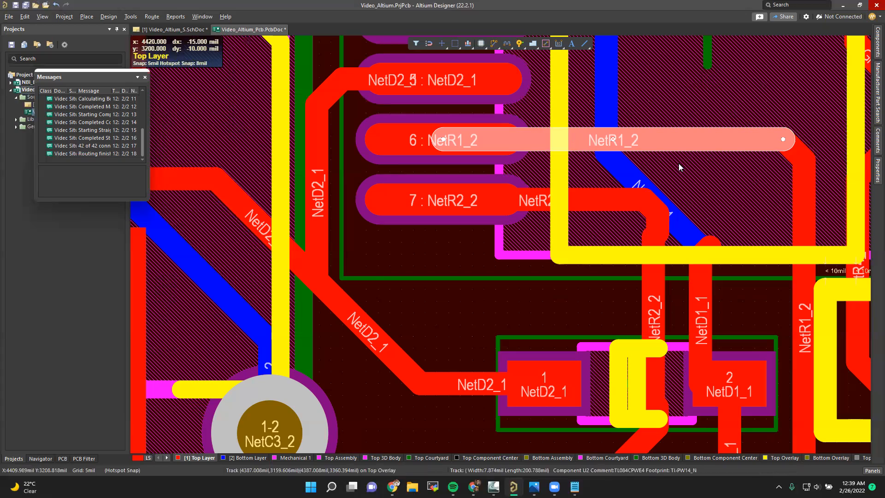
# Step: Examine the junction between C1 and U2 where the vertical NetD2_1 track meets the diagonal one
pyautogui.keyDown('ctrl'); pyautogui.scroll(-1, 660, 159); pyautogui.keyUp('ctrl')
pyautogui.keyDown('ctrl'); pyautogui.scroll(-2, 655, 154); pyautogui.keyUp('ctrl')
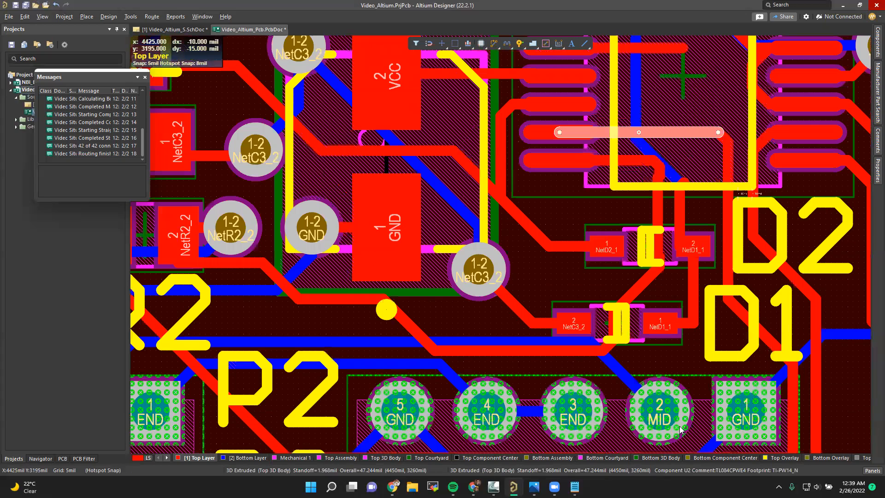
pyautogui.scroll(-2, 504, 270)
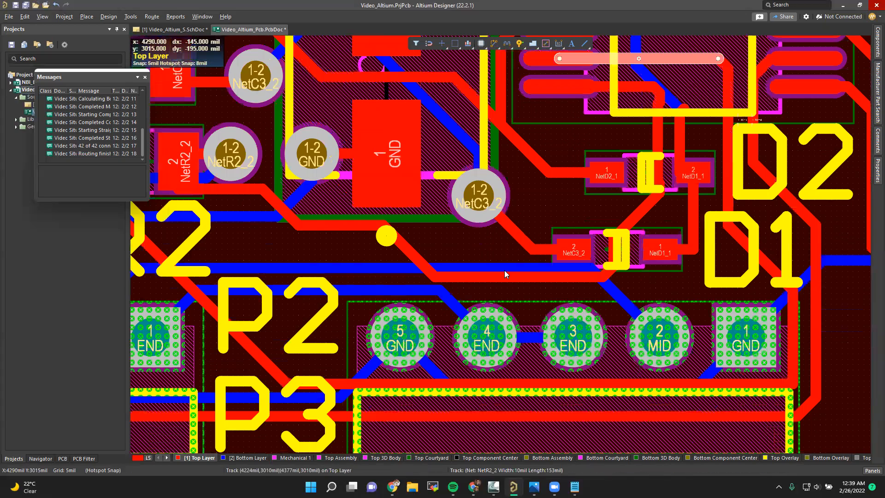
pyautogui.scroll(3, 504, 271)
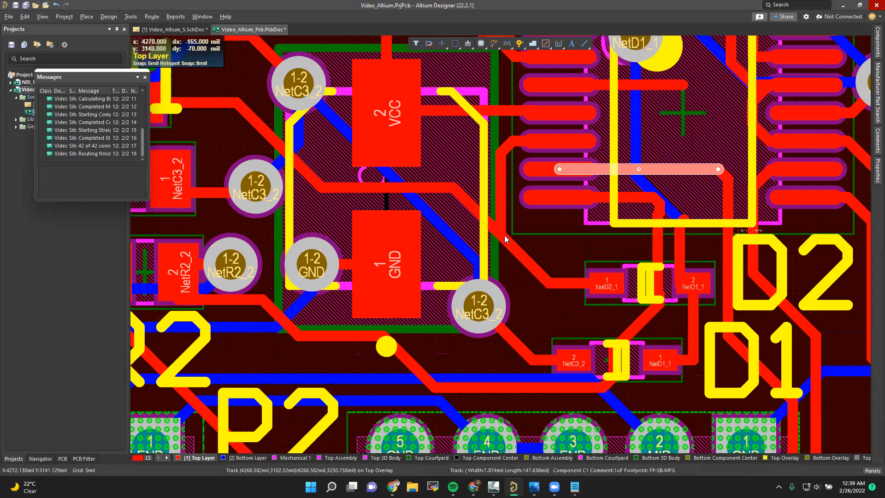
pyautogui.keyDown('ctrl'); pyautogui.scroll(1, 502, 237); pyautogui.keyUp('ctrl')
pyautogui.keyDown('ctrl'); pyautogui.scroll(4, 501, 237); pyautogui.keyUp('ctrl')
pyautogui.click(494, 163)
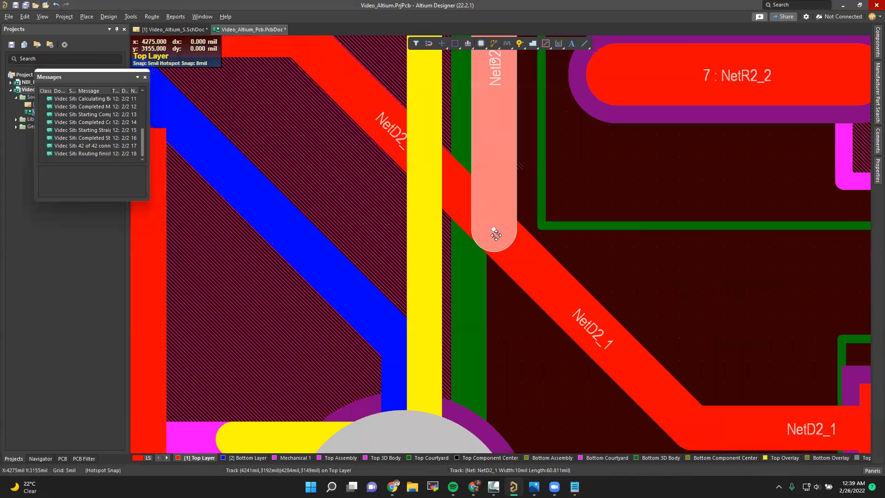
pyautogui.click(532, 282)
pyautogui.click(467, 198)
pyautogui.click(493, 123)
pyautogui.click(468, 188)
pyautogui.click(520, 234)
pyautogui.click(467, 221)
pyautogui.click(499, 177)
pyautogui.click(515, 265)
pyautogui.click(460, 187)
pyautogui.click(500, 147)
# Step: Reshape the NetD2_1 branch from U2's pin 5 into a diagonal that meets the end of the horizontal run between C1's pads
pyautogui.keyDown('ctrl'); pyautogui.scroll(-4, 493, 261); pyautogui.keyUp('ctrl')
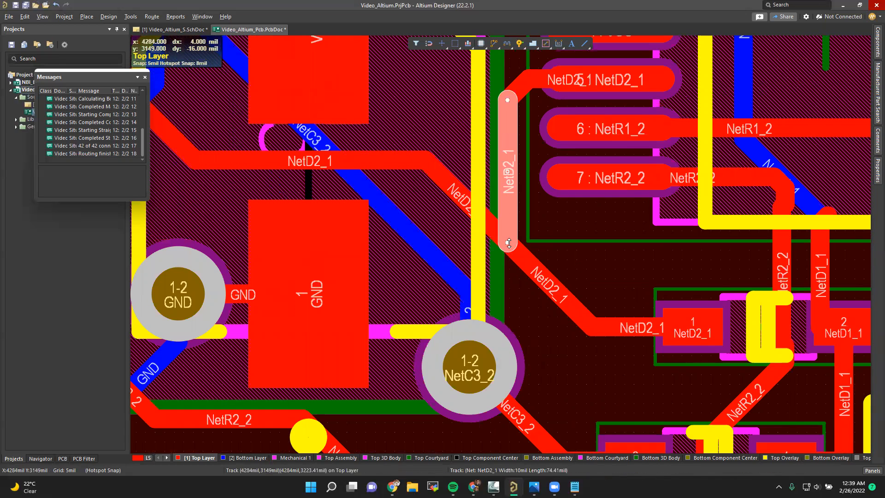
pyautogui.moveTo(505, 242); pyautogui.dragTo(421, 164)
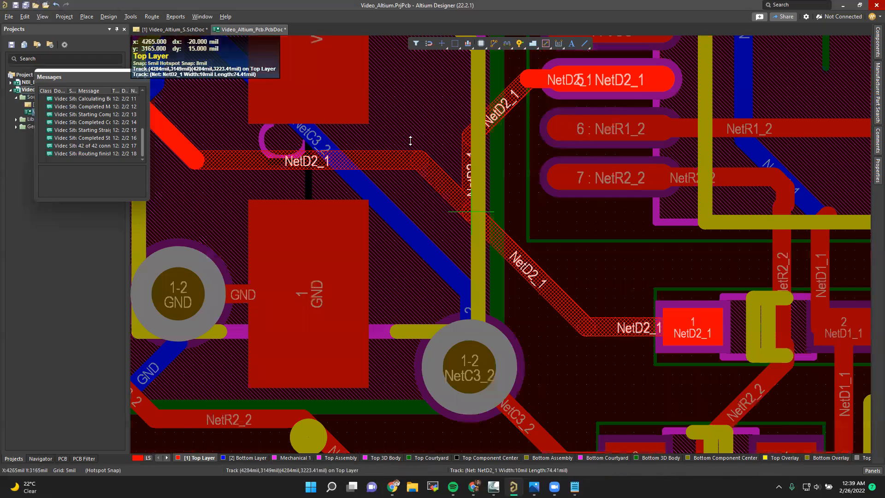
pyautogui.moveTo(438, 134)
pyautogui.mouseDown()
pyautogui.moveTo(441, 144)
pyautogui.moveTo(415, 141)
pyautogui.moveTo(410, 160)
pyautogui.moveTo(493, 208)
pyautogui.moveTo(502, 175)
pyautogui.moveTo(430, 164)
pyautogui.moveTo(434, 179)
pyautogui.mouseUp()
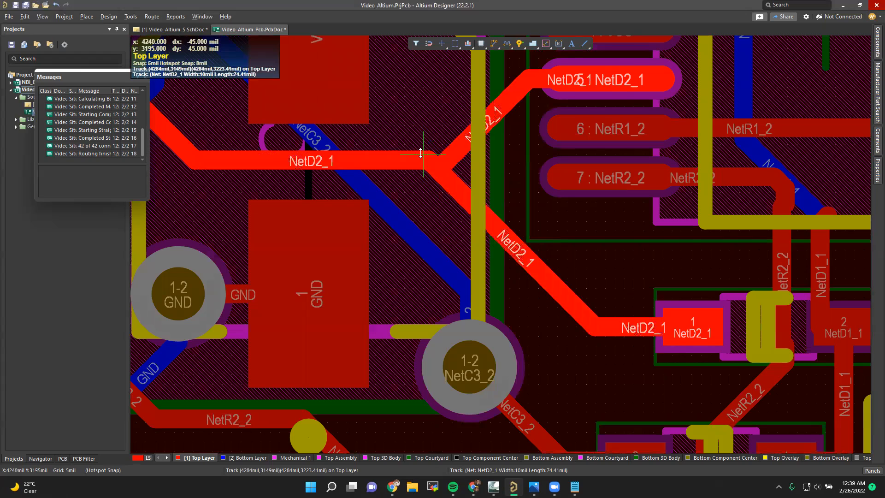
# Step: Examine the short NetD2_1 segment at the junction beside C1 and the routing around D1 and D2
pyautogui.keyDown('ctrl'); pyautogui.scroll(-1, 363, 222); pyautogui.keyUp('ctrl')
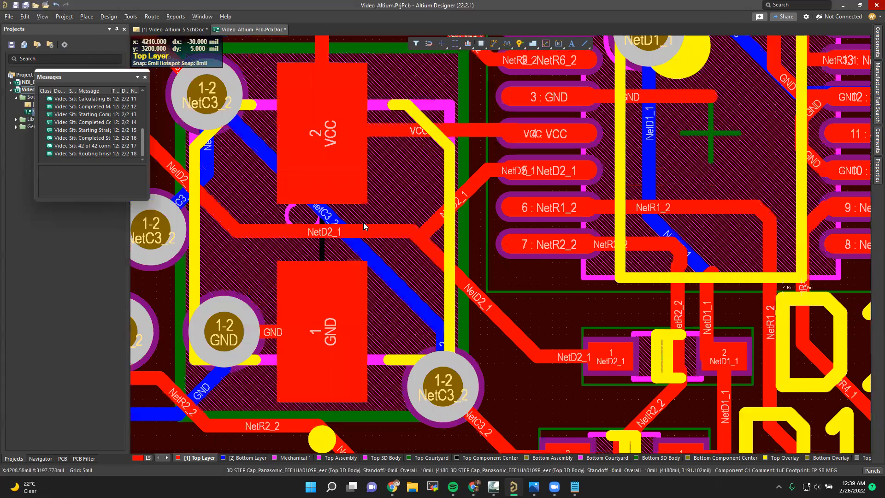
pyautogui.keyDown('ctrl'); pyautogui.scroll(-1, 467, 228); pyautogui.keyUp('ctrl')
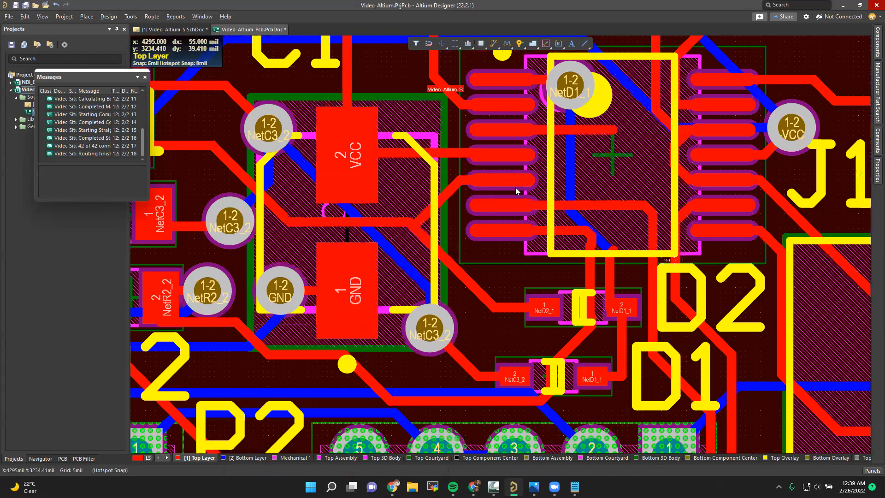
pyautogui.keyDown('ctrl'); pyautogui.scroll(2, 515, 187); pyautogui.keyUp('ctrl')
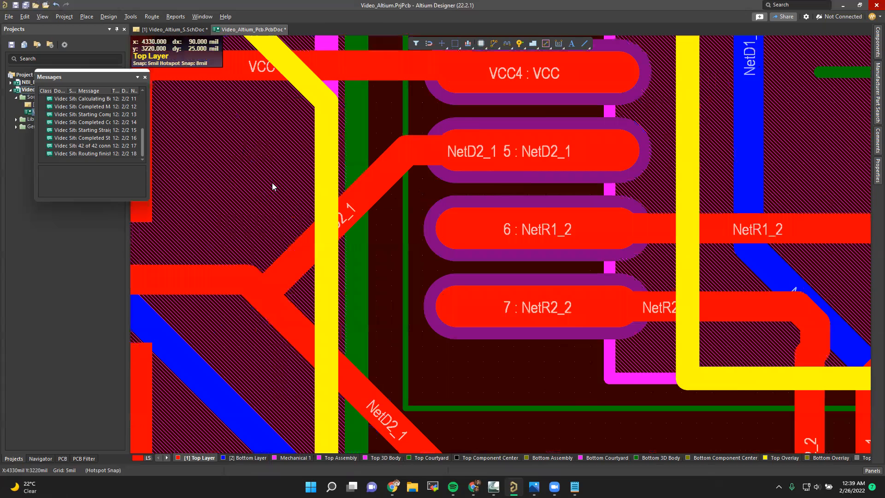
pyautogui.keyDown('ctrl'); pyautogui.scroll(-1, 261, 191); pyautogui.keyUp('ctrl')
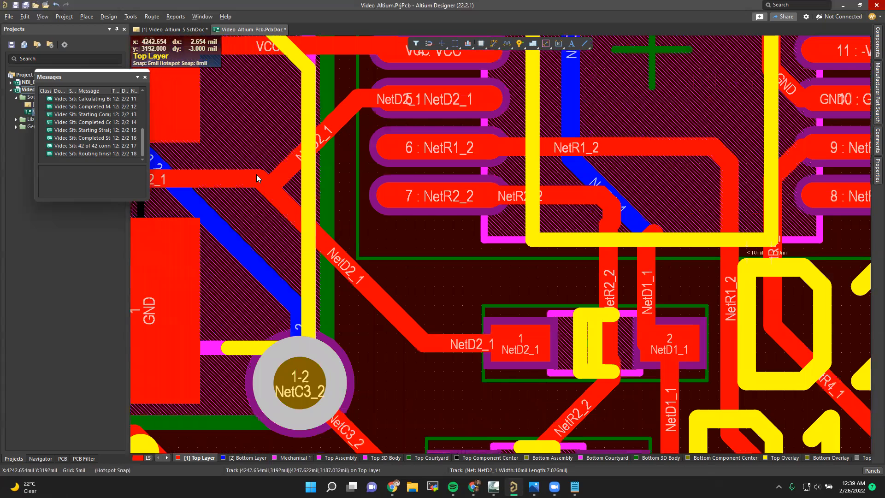
pyautogui.click(256, 176)
pyautogui.click(269, 189)
pyautogui.scroll(-2, 358, 235)
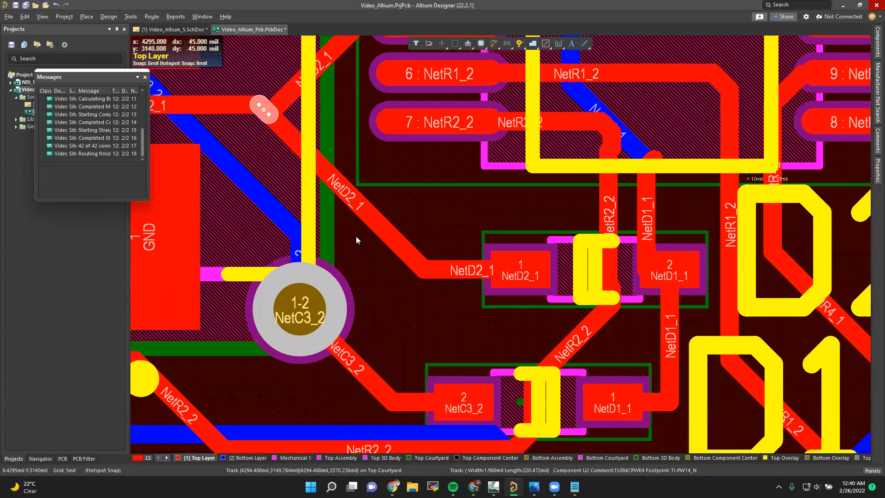
pyautogui.keyDown('ctrl'); pyautogui.scroll(-1, 376, 249); pyautogui.keyUp('ctrl')
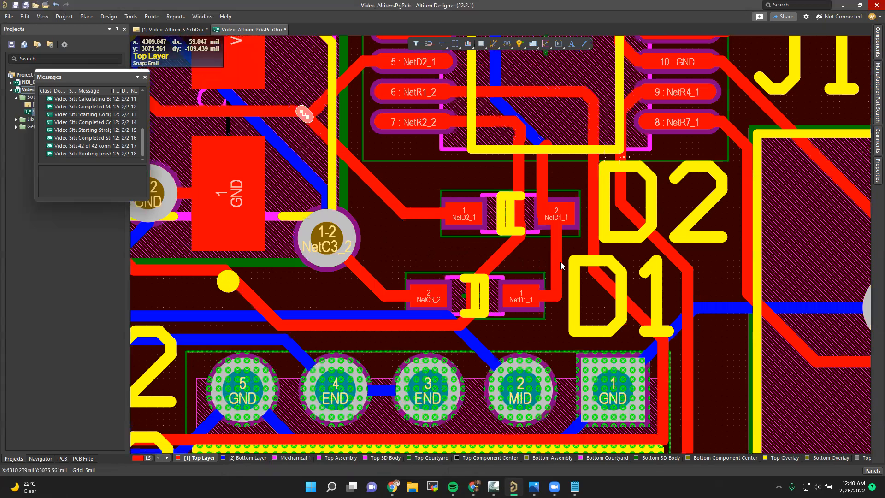
# Step: Examine the autorouted tracks and vias across the board, from C2, R7 and R3 over to U1, C1 and R2
pyautogui.keyDown('ctrl'); pyautogui.scroll(-2, 560, 262); pyautogui.keyUp('ctrl')
pyautogui.hscroll(4, 560, 262)
pyautogui.scroll(4, 560, 262)
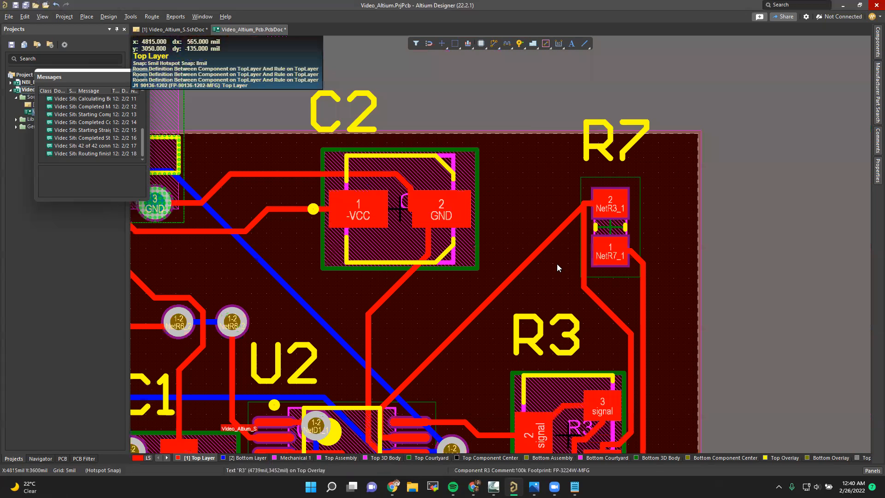
pyautogui.hscroll(-6, 556, 264)
pyautogui.scroll(-2, 556, 263)
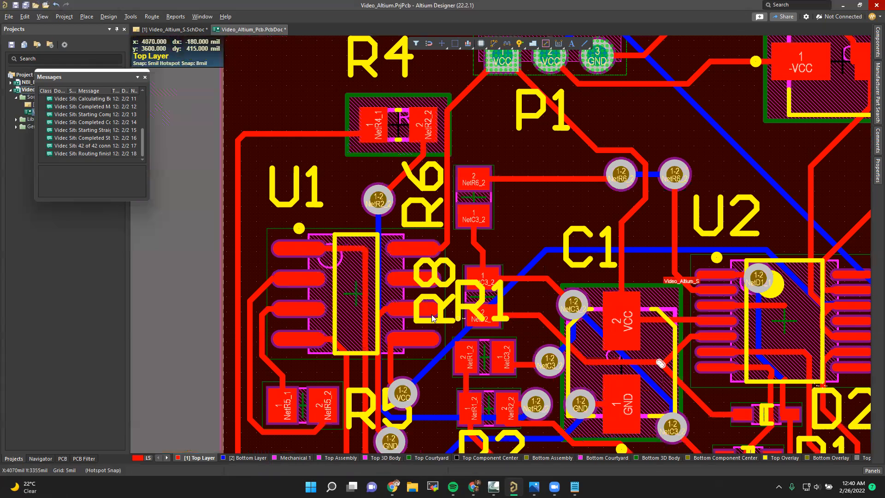
pyautogui.scroll(-2, 556, 339)
pyautogui.hscroll(1, 556, 339)
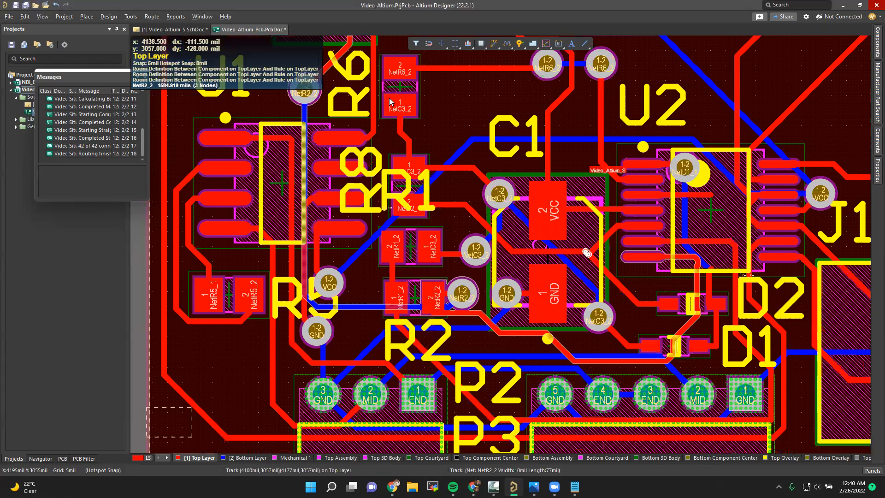
pyautogui.hscroll(1, 389, 101)
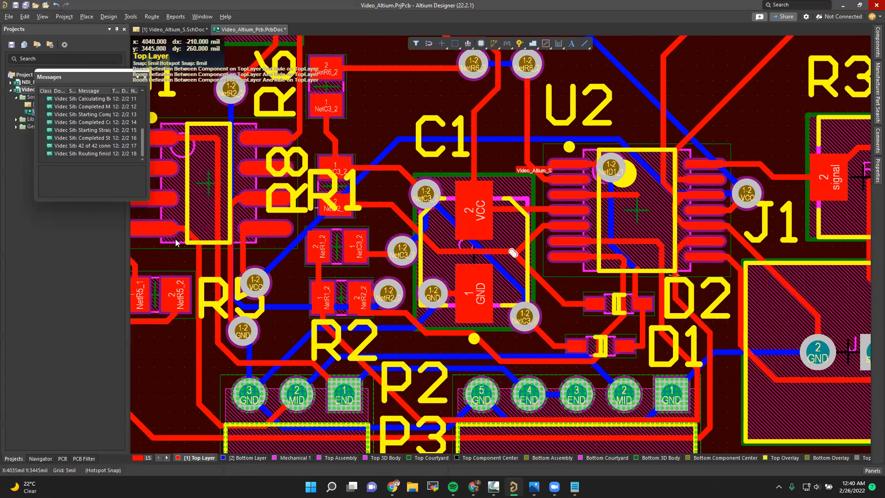
pyautogui.click(131, 16)
pyautogui.moveTo(151, 16)
pyautogui.moveTo(201, 158)
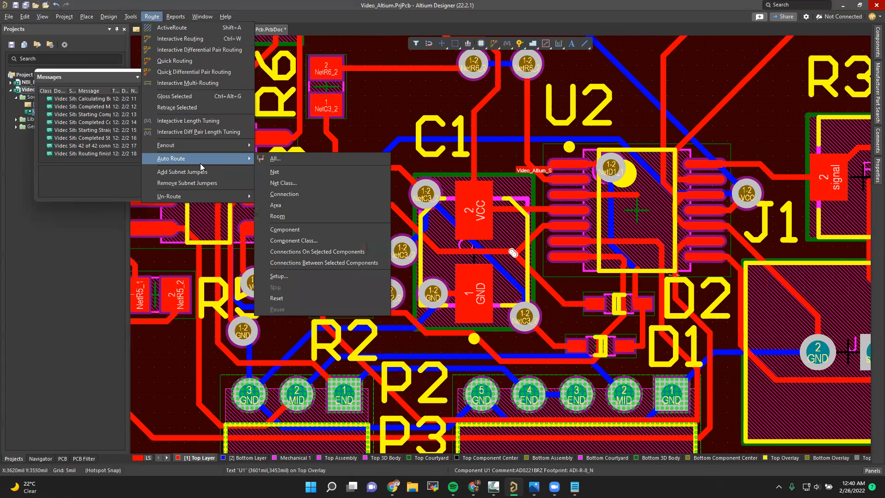
pyautogui.moveTo(199, 197)
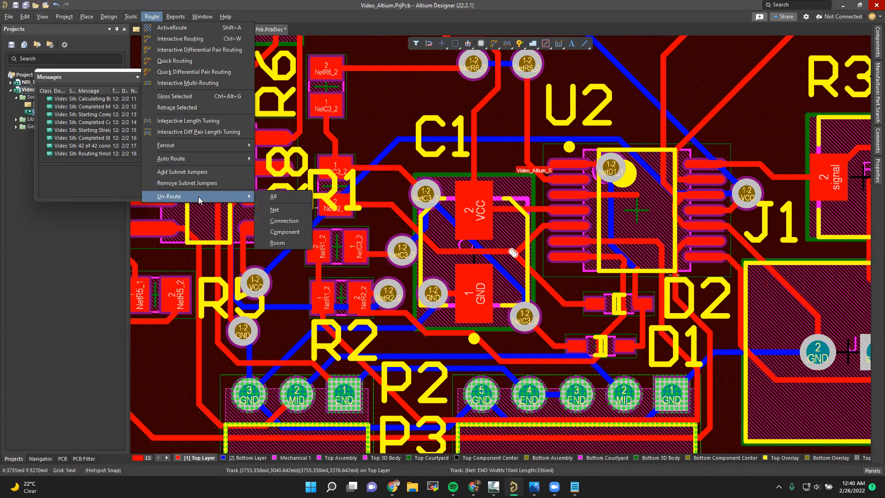
pyautogui.click(385, 110)
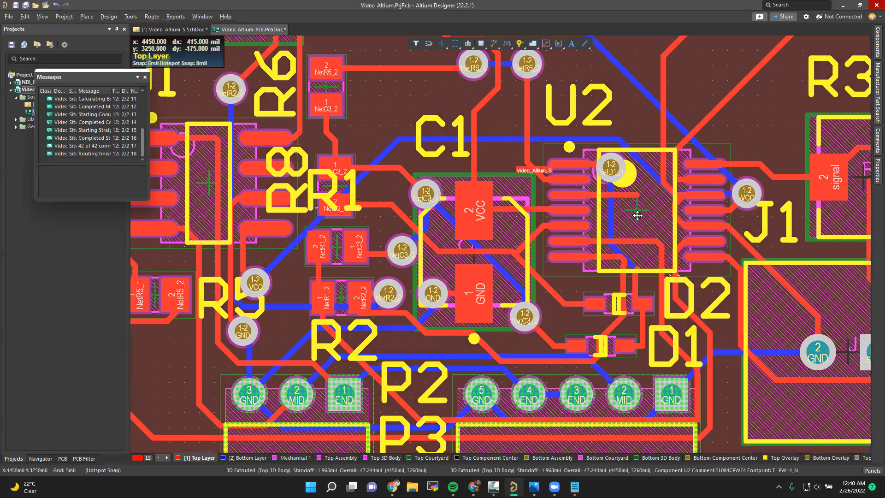
pyautogui.keyDown('ctrl'); pyautogui.scroll(1, 637, 215); pyautogui.keyUp('ctrl')
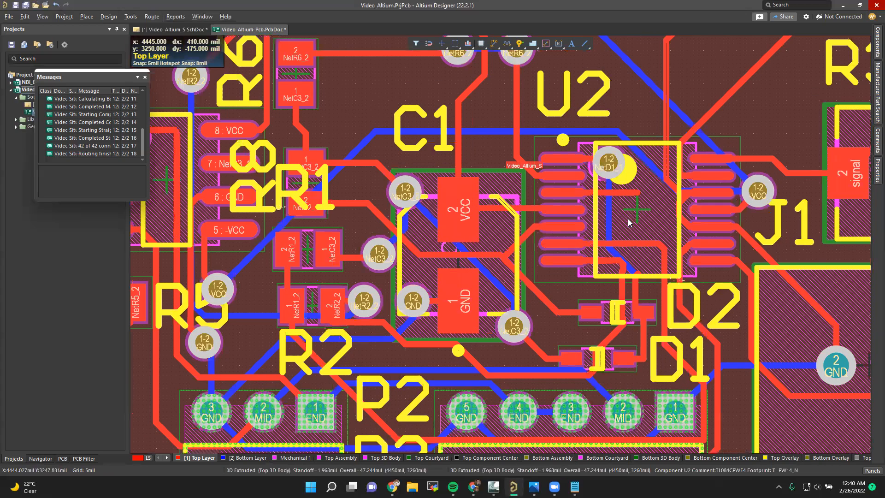
# Step: Switch to the PCBWay article on the number of PCB layers in Chrome, read its steps and highlight the "12 layer stackup – 4 GNDs" entry
pyautogui.hotkey('alt', 'Tab')
pyautogui.keyDown('ctrl'); pyautogui.scroll(-6, 289, 251); pyautogui.keyUp('ctrl')
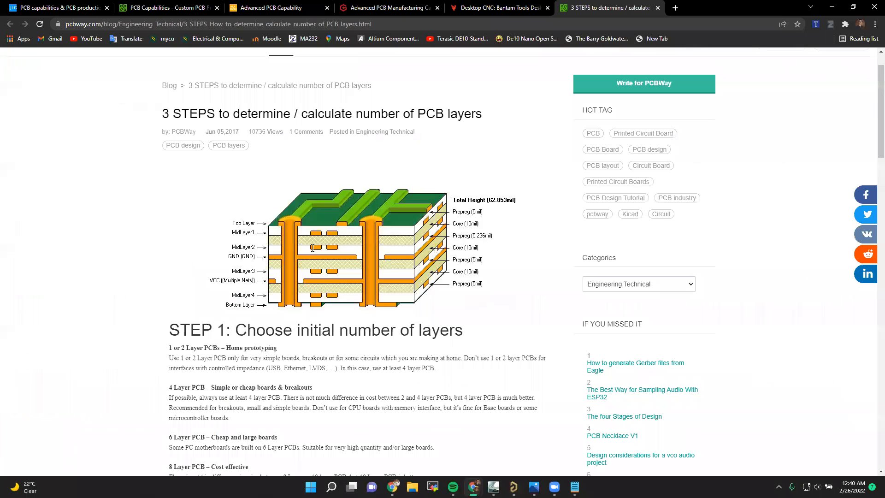
pyautogui.scroll(-10, 316, 263)
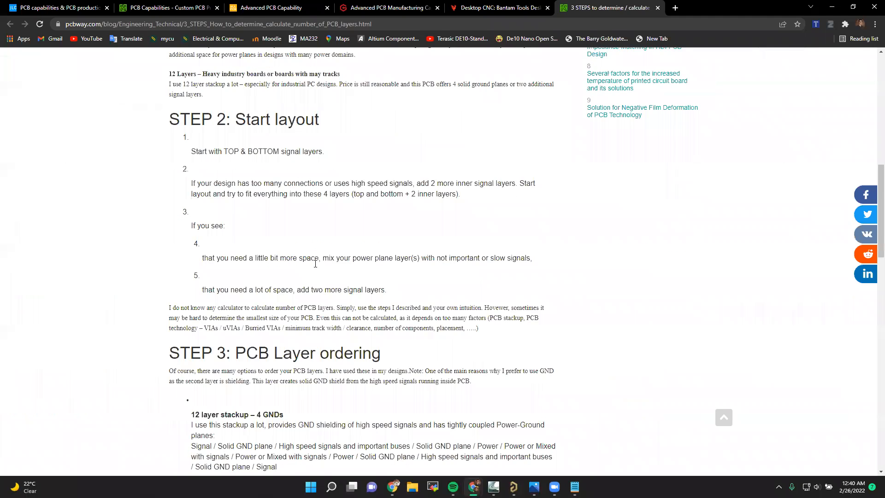
pyautogui.scroll(-7, 315, 263)
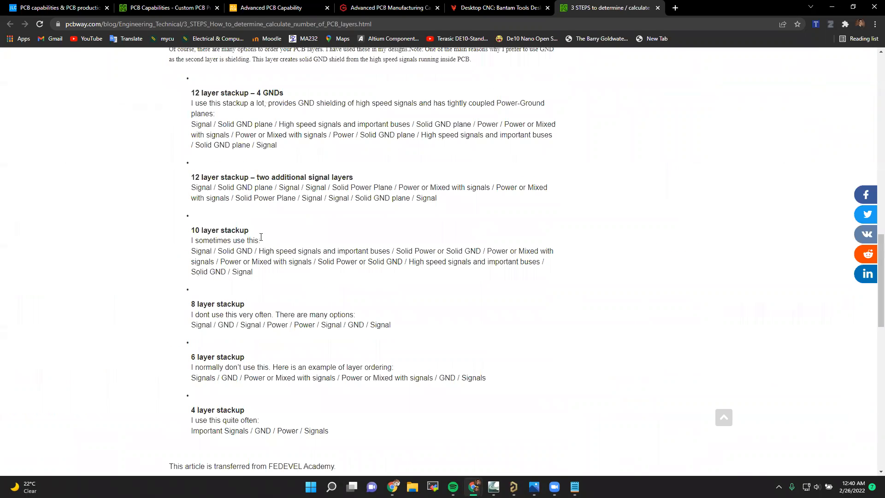
pyautogui.scroll(1, 394, 388)
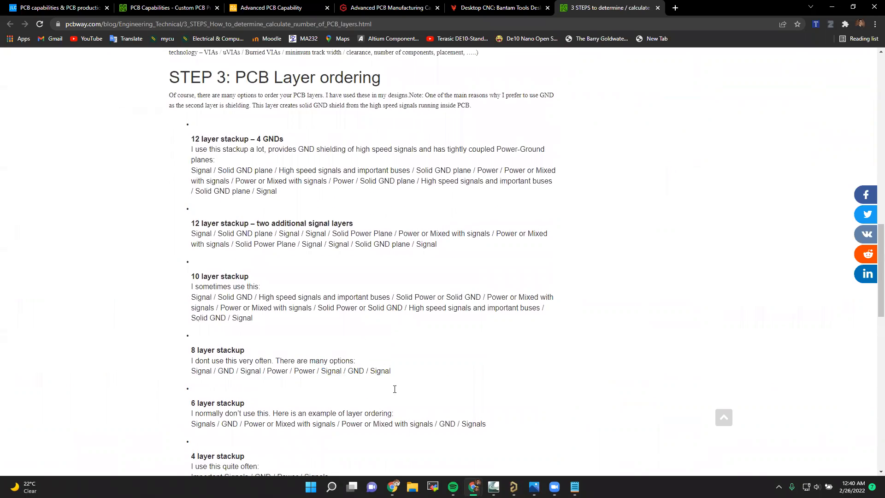
pyautogui.moveTo(180, 143); pyautogui.dragTo(434, 200)
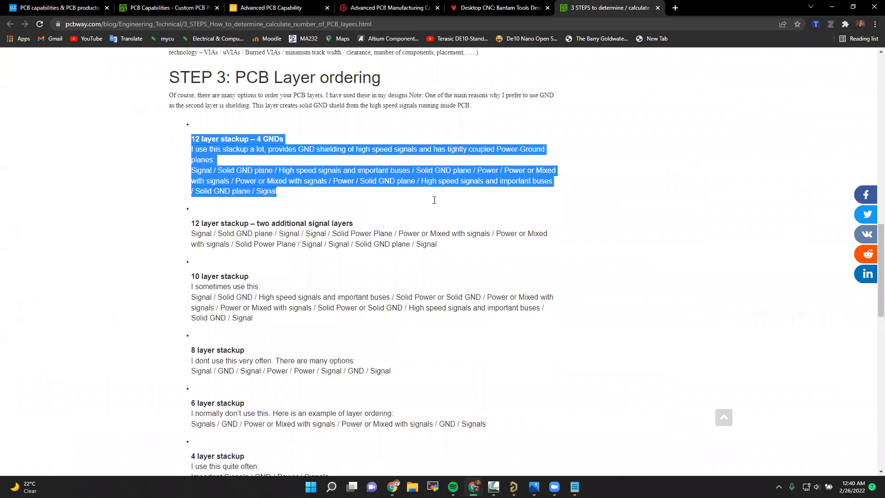
pyautogui.scroll(-3, 402, 233)
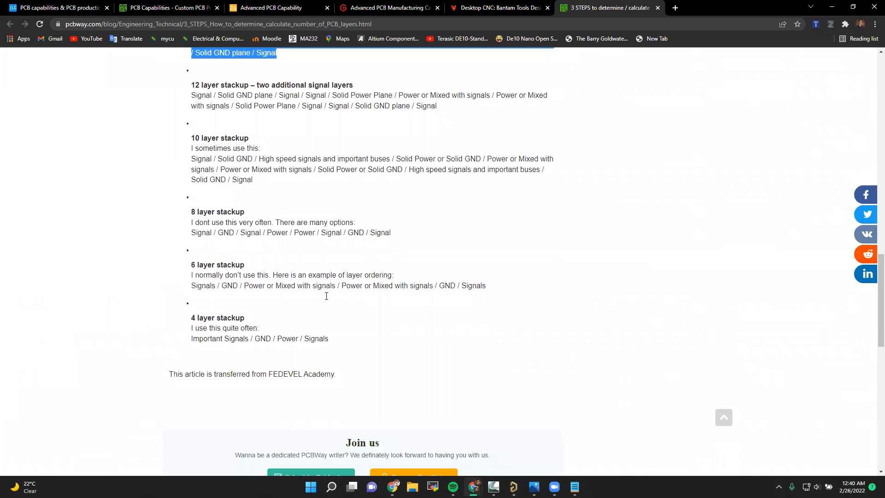
# Step: Highlight the article's "4 layer stackup" entry with the order Important Signals / GND / Power / Signals
pyautogui.scroll(1, 243, 197)
pyautogui.scroll(-2, 242, 198)
pyautogui.moveTo(192, 272); pyautogui.dragTo(342, 296)
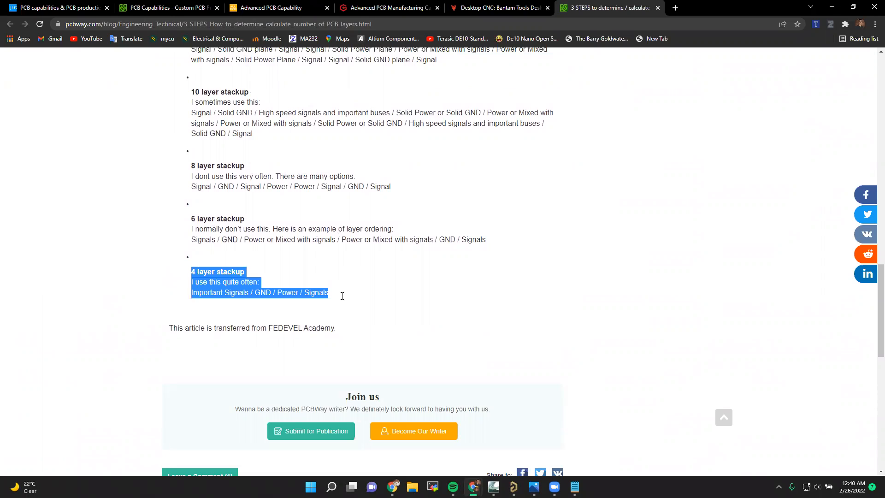
pyautogui.click(203, 293)
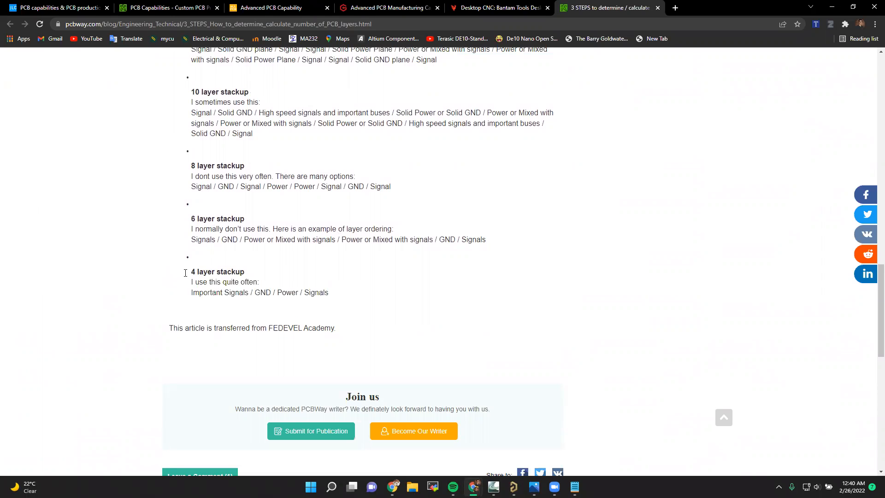
pyautogui.moveTo(186, 273); pyautogui.dragTo(344, 290)
pyautogui.click(199, 279)
pyautogui.moveTo(189, 271); pyautogui.dragTo(360, 303)
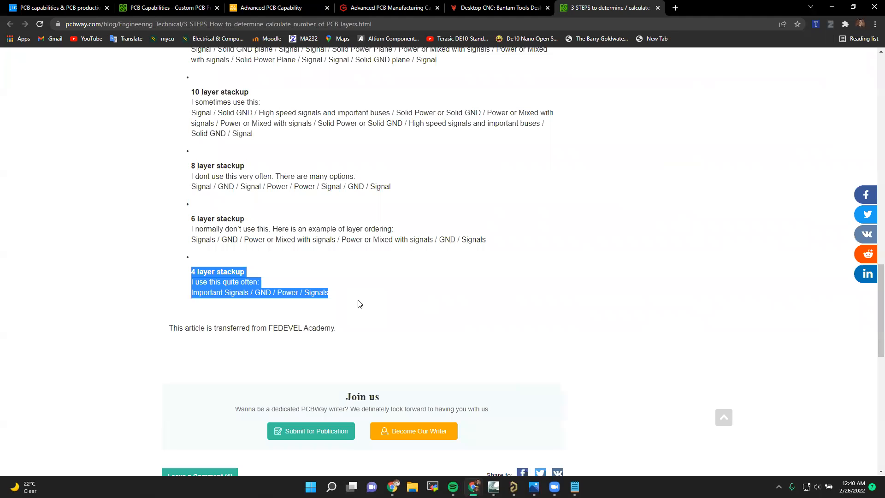
# Step: Return to the PCB layout in Altium Designer and shift the NetR6_2 via nearer U2 slightly, keeping its tracks attached
pyautogui.hotkey('alt', 'Tab')
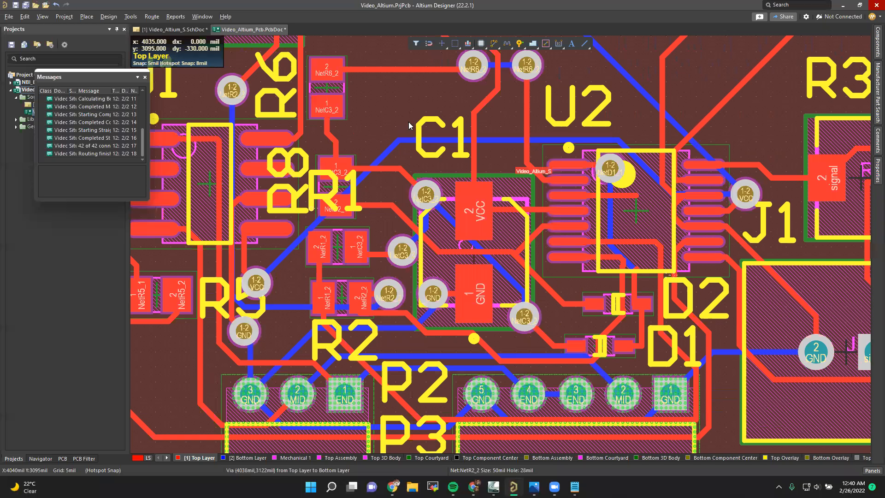
pyautogui.keyDown('ctrl'); pyautogui.scroll(-2, 552, 215); pyautogui.keyUp('ctrl')
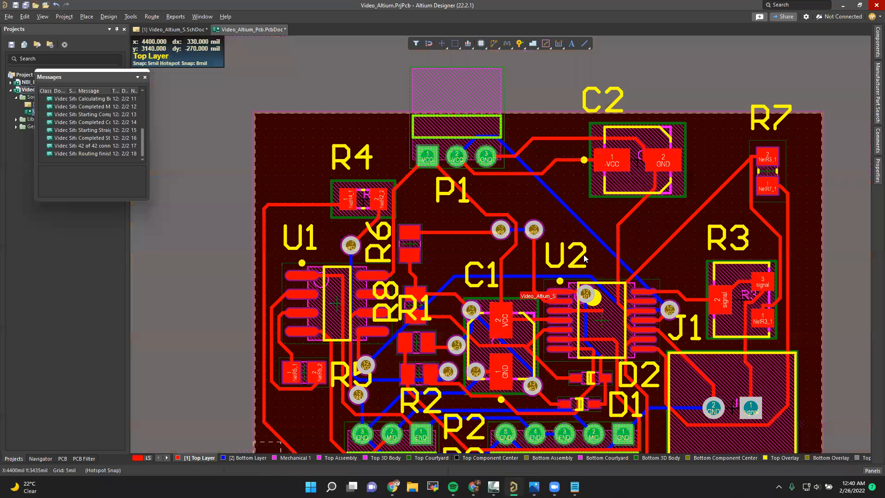
pyautogui.scroll(-1, 575, 255)
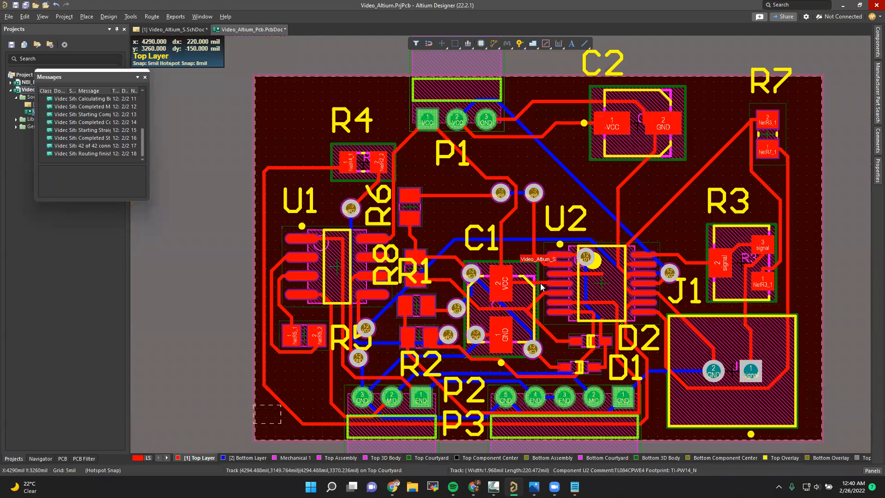
pyautogui.keyDown('shift'); pyautogui.hscroll(1, 551, 282); pyautogui.keyUp('shift')
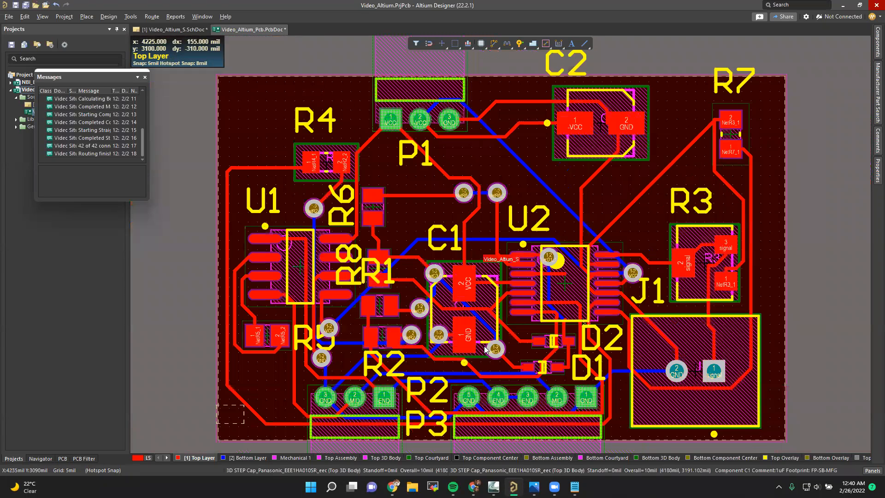
pyautogui.keyDown('ctrl'); pyautogui.scroll(2, 481, 202); pyautogui.keyUp('ctrl')
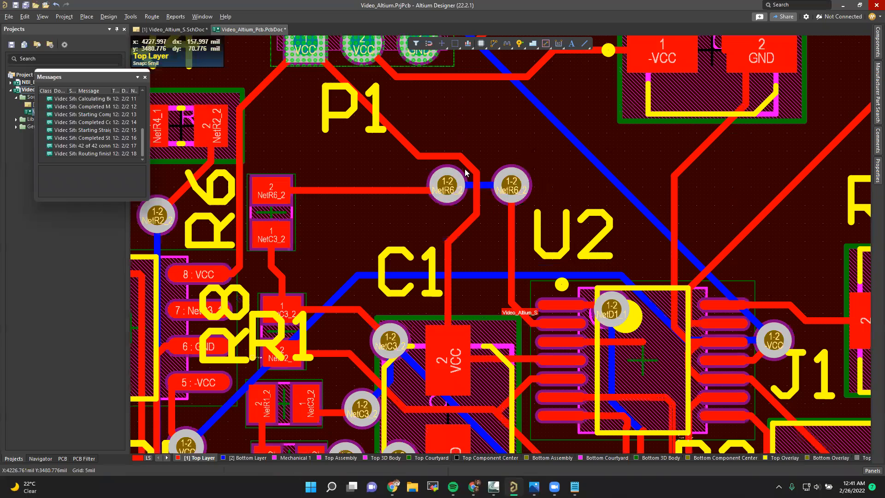
pyautogui.keyDown('ctrl'); pyautogui.scroll(2, 465, 173); pyautogui.keyUp('ctrl')
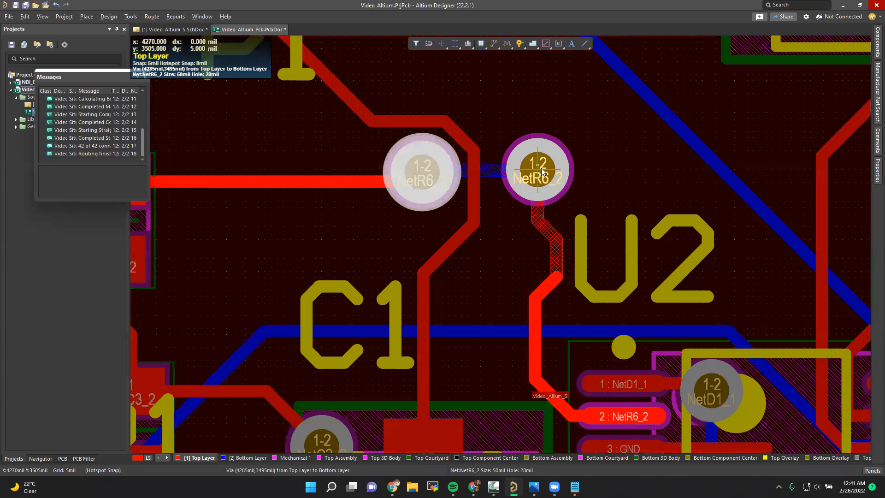
pyautogui.keyDown('ctrl'); pyautogui.scroll(-1, 543, 171); pyautogui.keyUp('ctrl')
# Step: Switch to 4_layer_PCB_layout.png in Photos, study the layer stack and via cross-section, and return to the PCB layout
pyautogui.press('super+Tab')
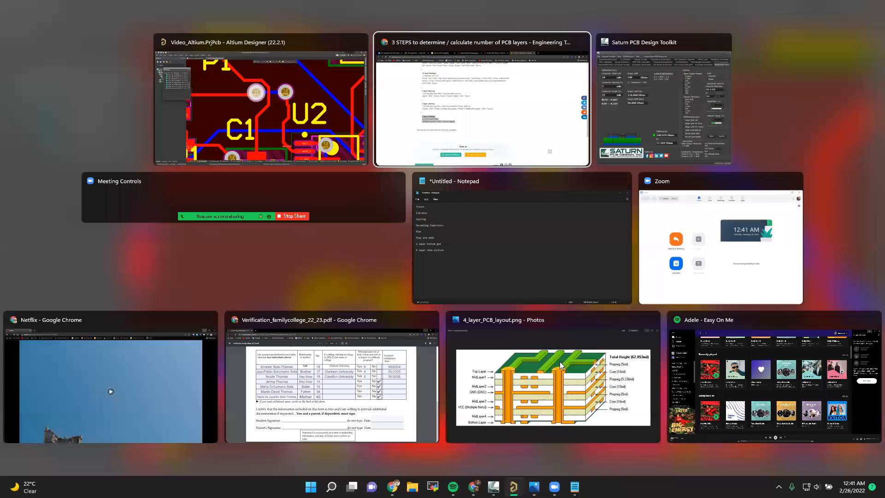
pyautogui.click(559, 361)
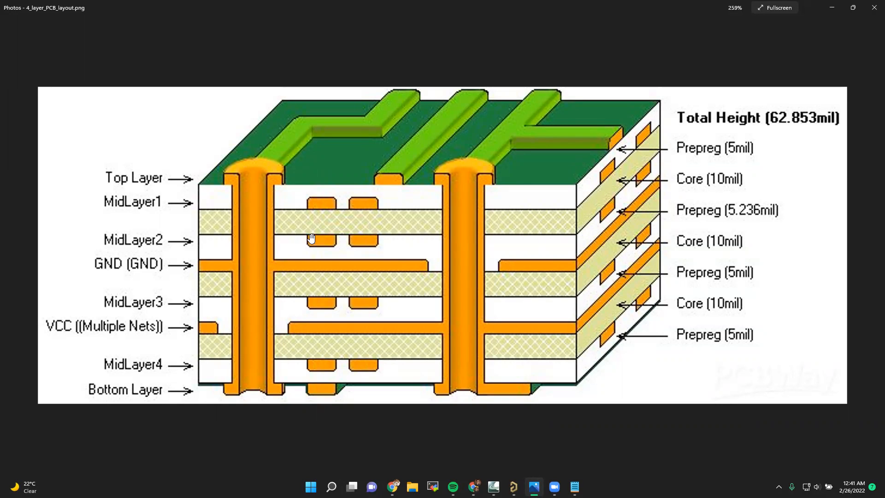
pyautogui.hotkey('alt', 'Tab')
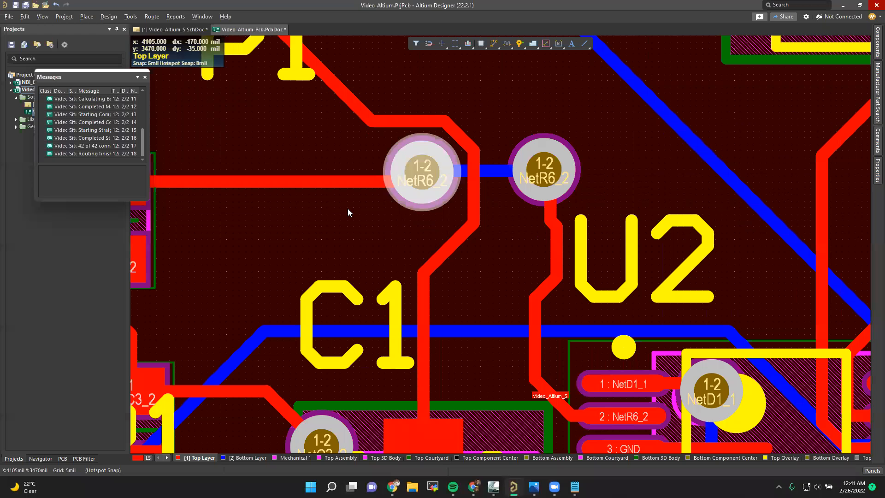
# Step: Compare the two NetR6_2 vias above C1 and move the one nearer U2 slightly farther from the other
pyautogui.click(438, 185)
pyautogui.click(581, 172)
pyautogui.click(411, 171)
pyautogui.click(544, 157)
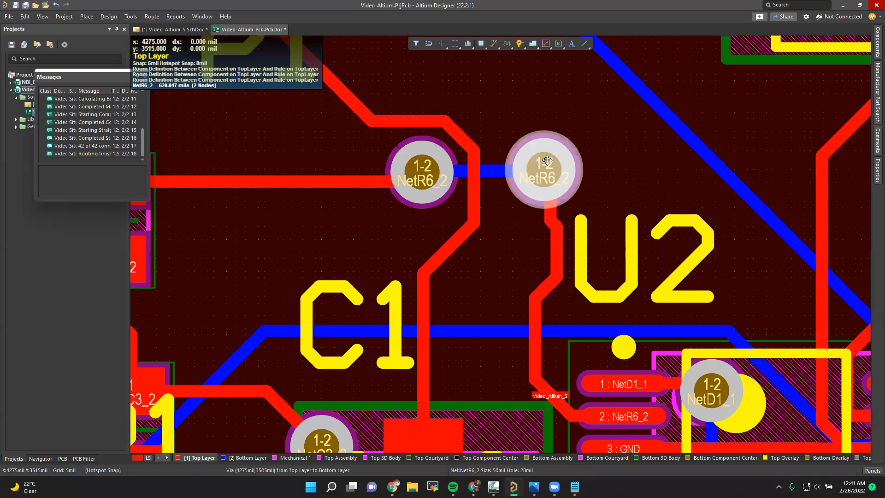
pyautogui.click(432, 188)
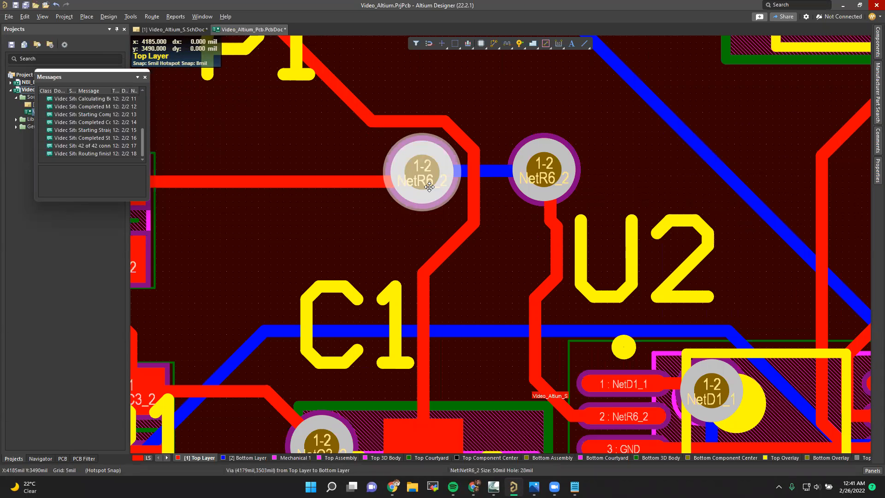
pyautogui.click(515, 176)
pyautogui.moveTo(551, 174); pyautogui.dragTo(558, 172)
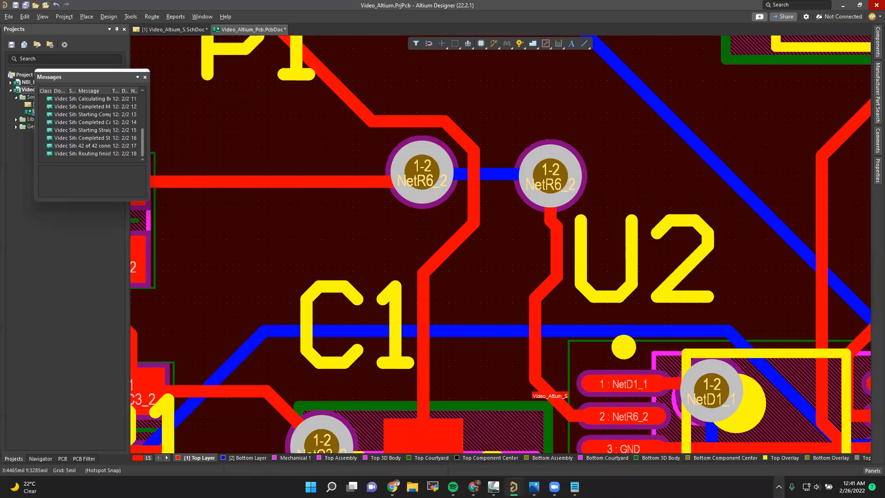
# Step: Move the NetR2_2 via beside R2 slightly away from the pad and toward the NetC3_2 via, with its tracks attached
pyautogui.keyDown('ctrl'); pyautogui.scroll(-1, 669, 350); pyautogui.keyUp('ctrl')
pyautogui.keyDown('ctrl'); pyautogui.scroll(-2, 685, 350); pyautogui.keyUp('ctrl')
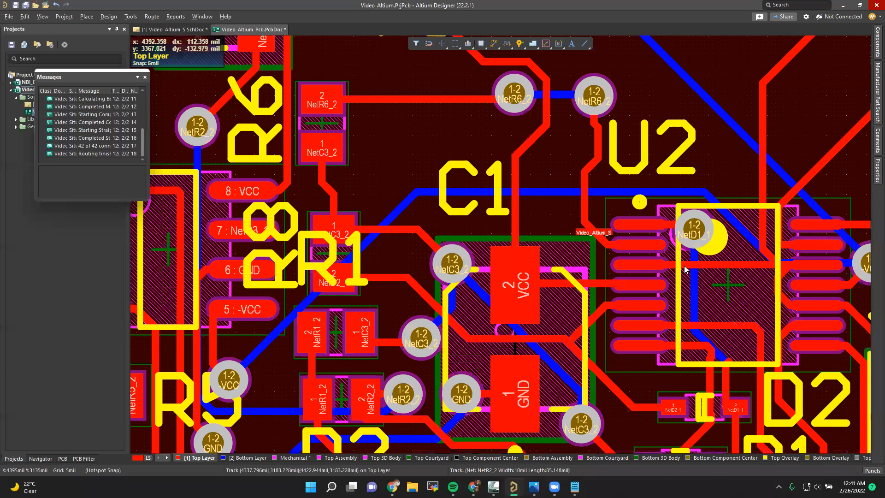
pyautogui.scroll(-3, 560, 271)
pyautogui.hscroll(5, 561, 270)
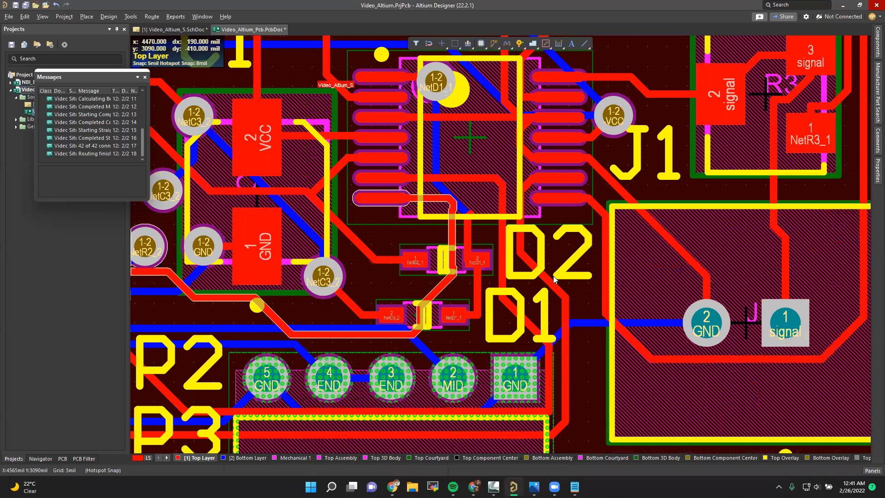
pyautogui.keyDown('shift'); pyautogui.hscroll(-8, 553, 276); pyautogui.keyUp('shift')
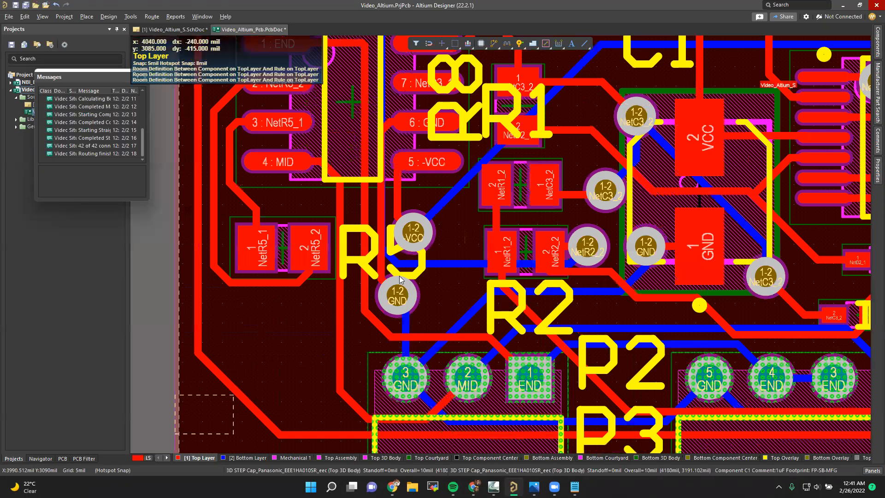
pyautogui.keyDown('ctrl'); pyautogui.scroll(3, 595, 247); pyautogui.keyUp('ctrl')
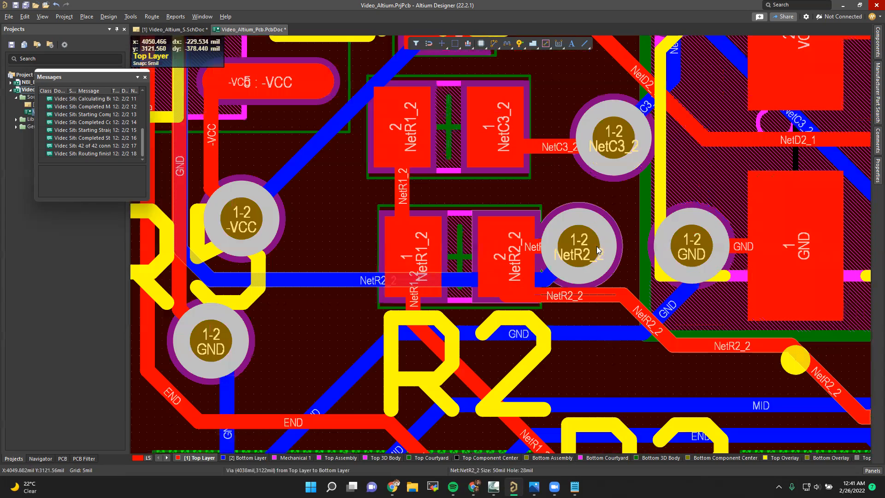
pyautogui.click(591, 247)
pyautogui.keyDown('ctrl'); pyautogui.scroll(1, 594, 247); pyautogui.keyUp('ctrl')
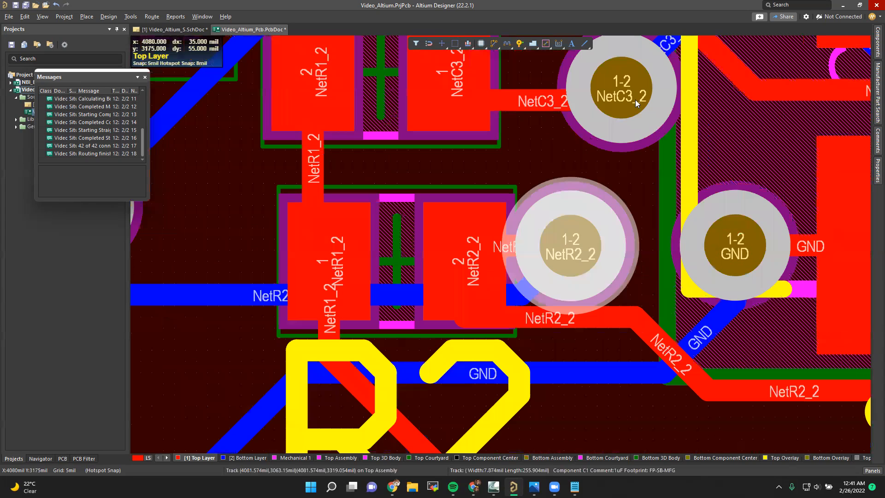
pyautogui.click(635, 100)
pyautogui.click(569, 249)
pyautogui.moveTo(569, 248); pyautogui.dragTo(599, 173)
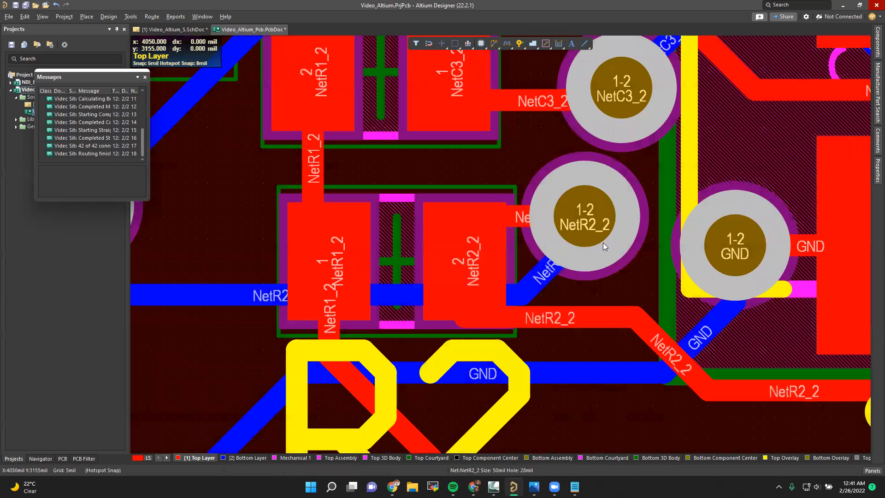
# Step: Move the NetC3_2 via closer to R1's pad and shift the NetR2_2 via slightly farther from R2's pad, keeping their tracks attached
pyautogui.scroll(1, 640, 123)
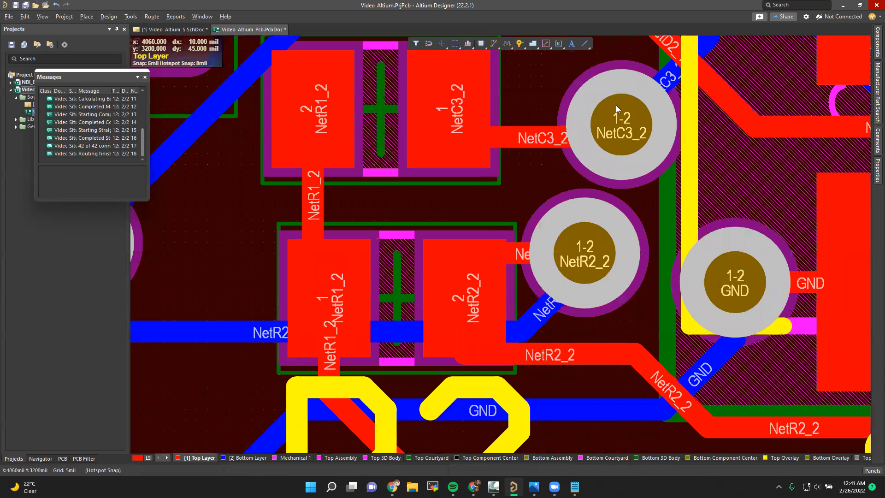
pyautogui.moveTo(580, 261)
pyautogui.mouseDown()
pyautogui.moveTo(570, 341)
pyautogui.moveTo(582, 343)
pyautogui.moveTo(587, 265)
pyautogui.mouseUp()
pyautogui.scroll(3, 601, 98)
pyautogui.moveTo(617, 218); pyautogui.dragTo(569, 166)
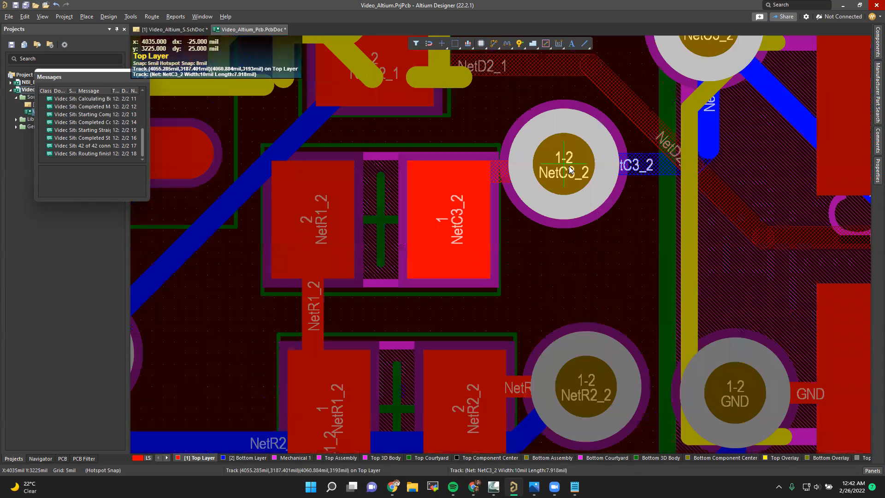
pyautogui.scroll(-3, 573, 282)
pyautogui.moveTo(603, 288); pyautogui.dragTo(598, 283)
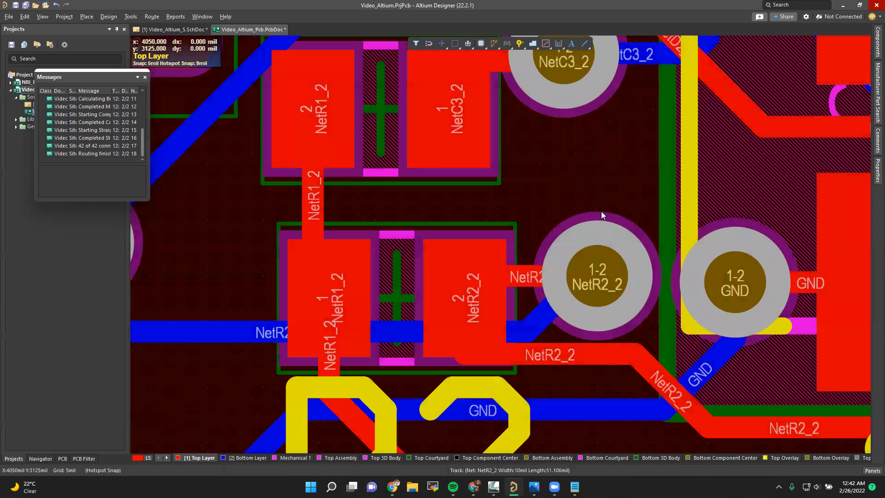
# Step: Inspect the spacing between the NetC3_2 via beside R1 and the diagonal NetD2_1 track
pyautogui.scroll(5, 601, 211)
pyautogui.keyDown('ctrl'); pyautogui.scroll(5, 614, 209); pyautogui.keyUp('ctrl')
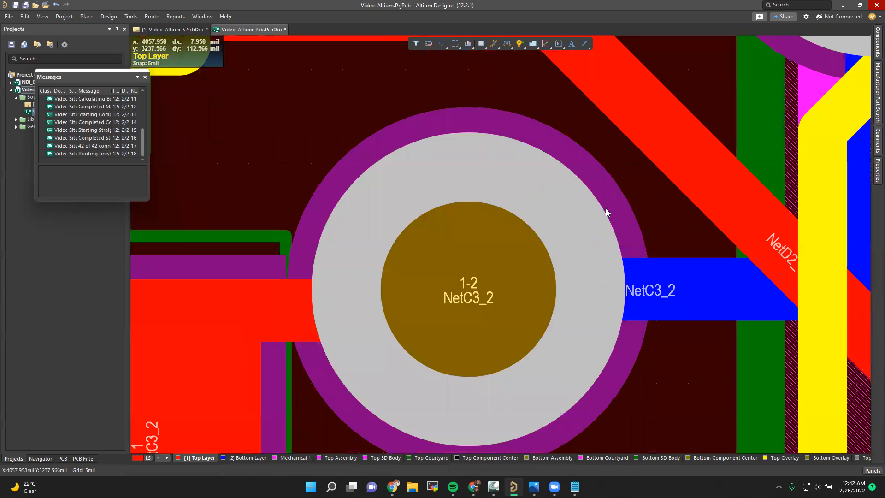
pyautogui.click(570, 194)
pyautogui.click(664, 143)
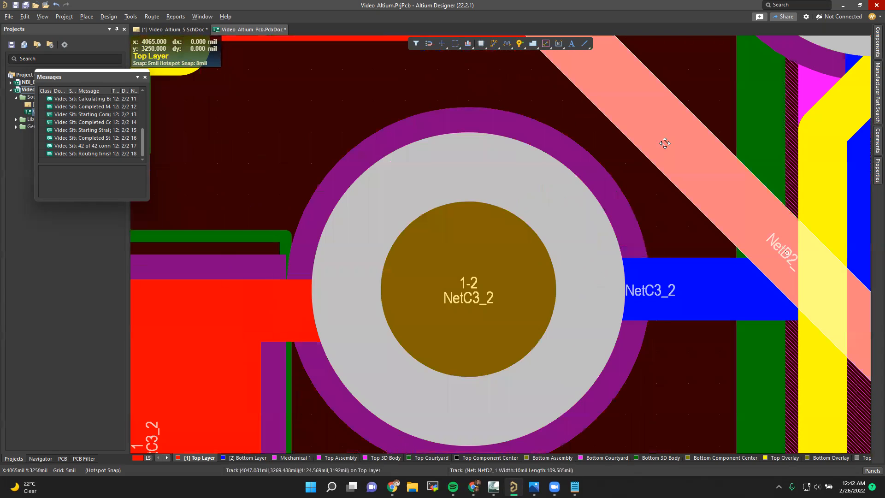
pyautogui.click(597, 161)
pyautogui.click(643, 141)
# Step: Switch to the JLCPCB capabilities page in Chrome, review the copper and drill/hole specifications, and return to the PCB layout in Altium Designer
pyautogui.press('super+Tab')
pyautogui.click(590, 144)
pyautogui.click(161, 7)
pyautogui.click(58, 7)
pyautogui.scroll(15, 366, 186)
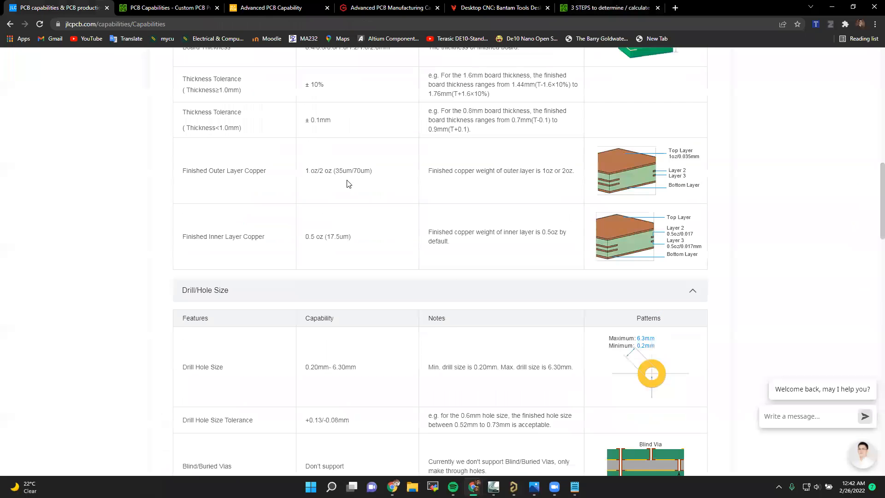
pyautogui.scroll(8, 365, 186)
pyautogui.moveTo(141, 179); pyautogui.dragTo(250, 188)
pyautogui.scroll(-6, 351, 263)
pyautogui.scroll(-15, 350, 262)
pyautogui.hotkey('alt', 'Tab')
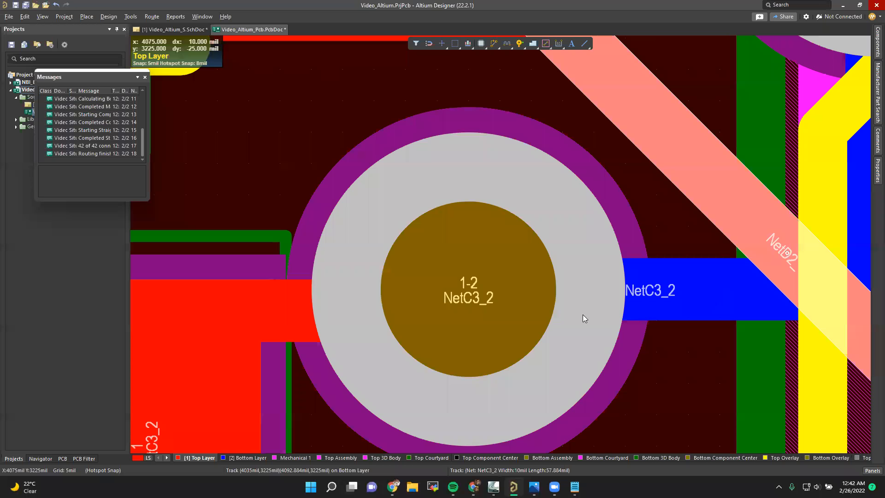
# Step: Review the overall board routing, checking the VCC track above C1 and the NetR6_2 track beside U2
pyautogui.keyDown('ctrl'); pyautogui.scroll(-4, 591, 314); pyautogui.keyUp('ctrl')
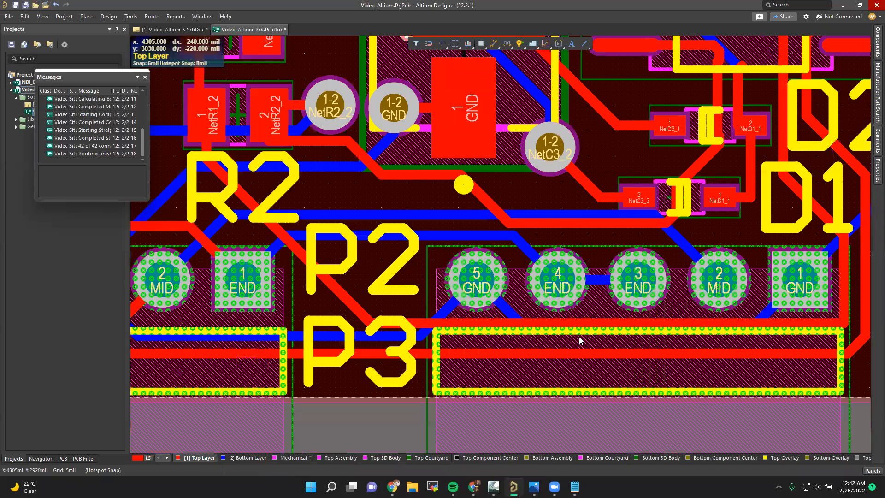
pyautogui.keyDown('ctrl'); pyautogui.scroll(-4, 498, 324); pyautogui.keyUp('ctrl')
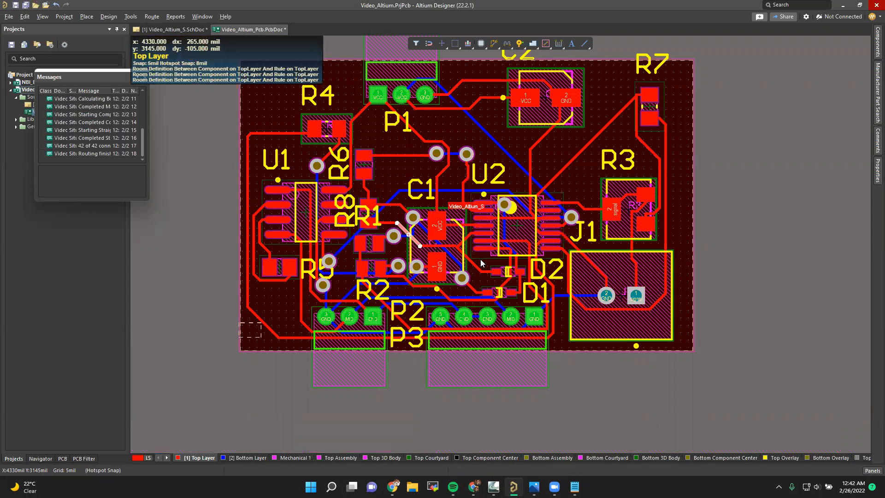
pyautogui.click(443, 170)
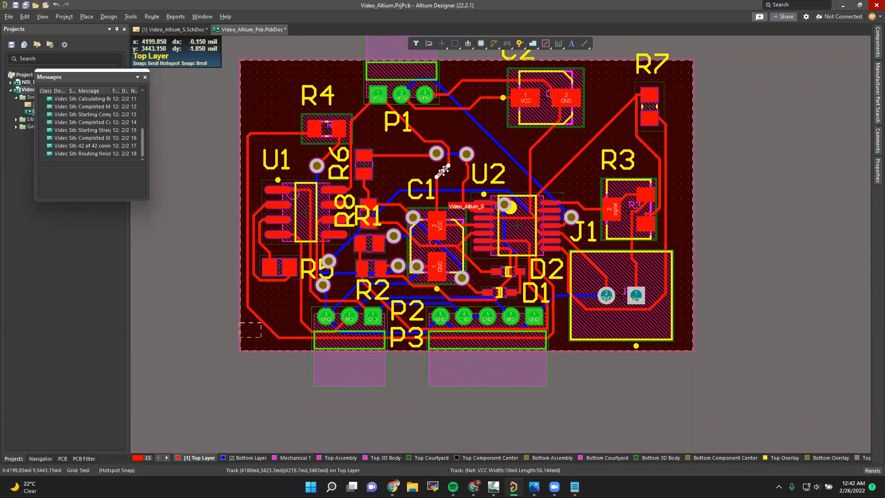
pyautogui.keyDown('ctrl'); pyautogui.scroll(1, 443, 170); pyautogui.keyUp('ctrl')
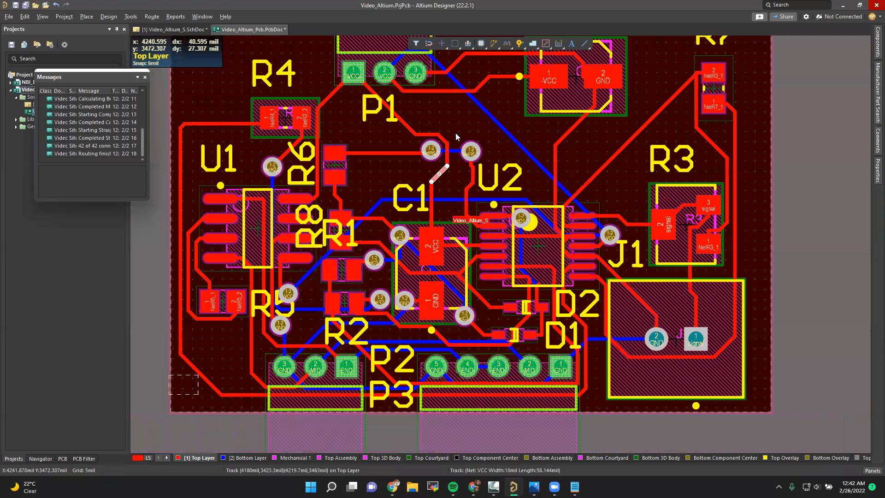
pyautogui.keyDown('ctrl'); pyautogui.scroll(2, 463, 163); pyautogui.keyUp('ctrl')
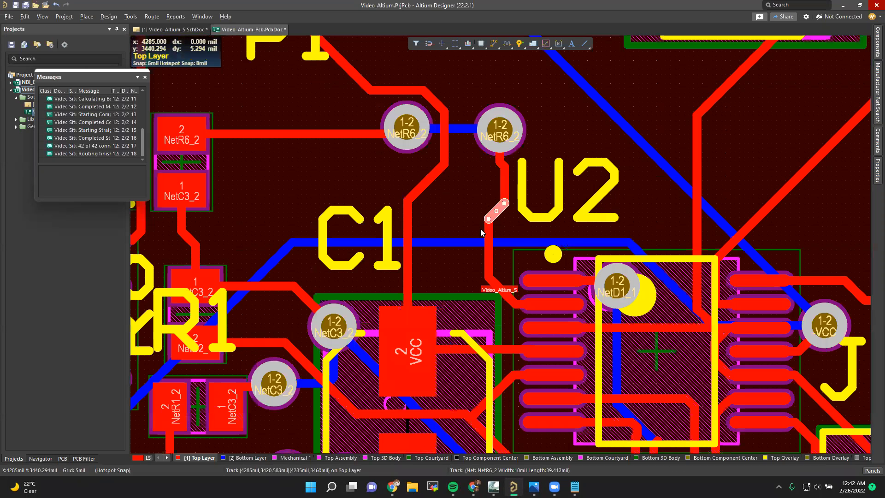
pyautogui.keyDown('ctrl'); pyautogui.scroll(-2, 484, 223); pyautogui.keyUp('ctrl')
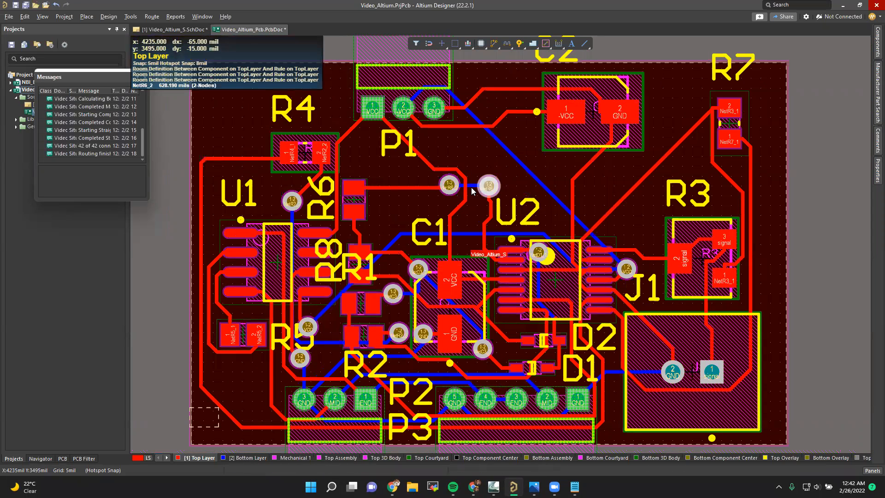
# Step: Examine the placement of capacitor C1 relative to U2 and the tracks connecting them
pyautogui.click(560, 289)
pyautogui.click(457, 305)
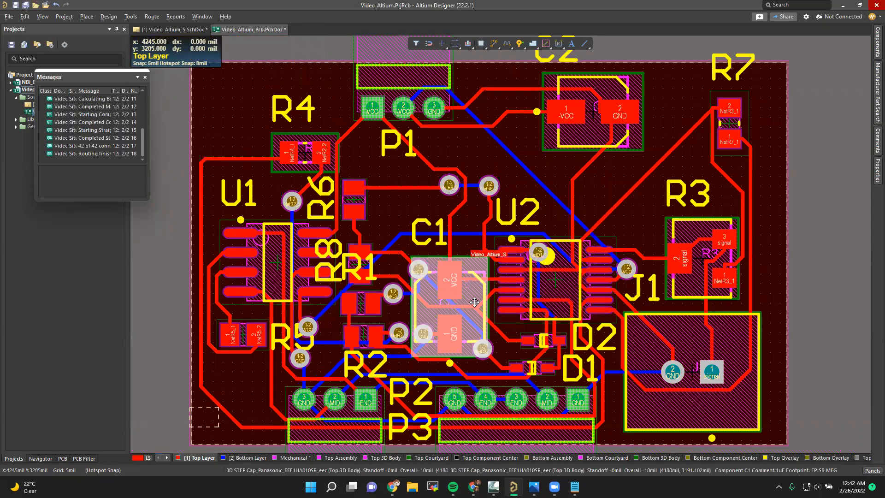
pyautogui.click(497, 295)
pyautogui.click(498, 296)
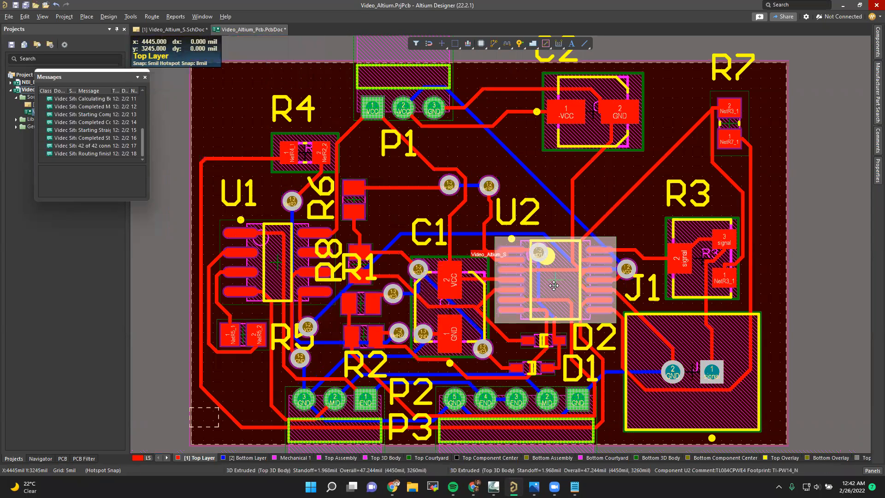
pyautogui.click(468, 300)
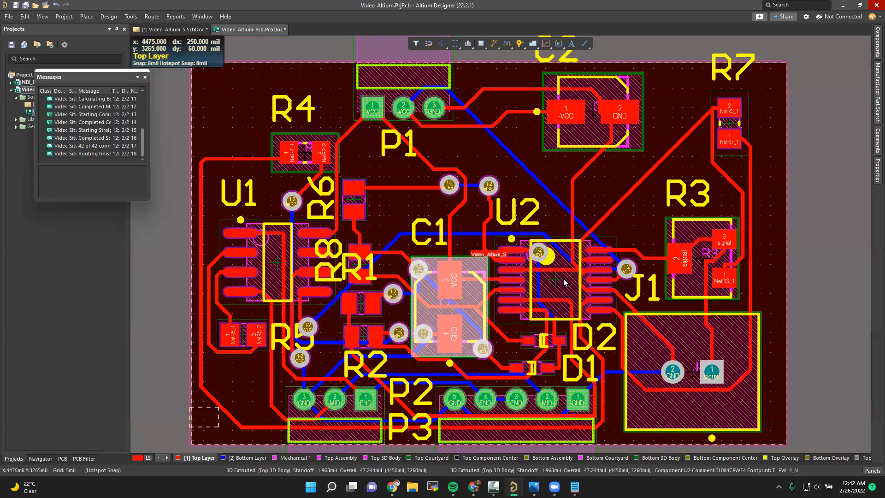
pyautogui.click(495, 297)
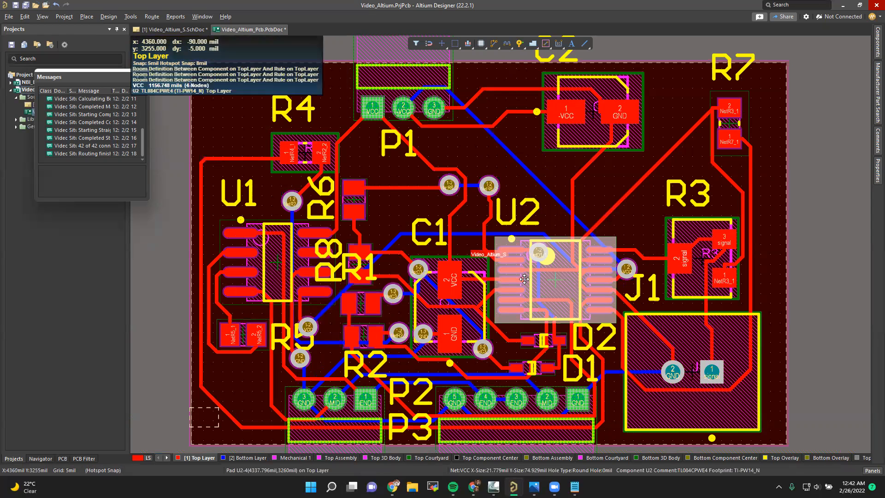
pyautogui.click(528, 187)
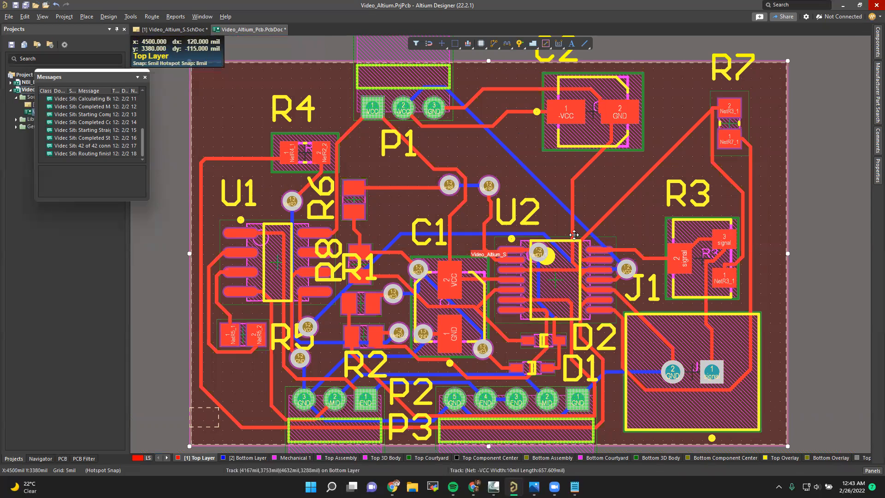
# Step: Check the layer stack in 4_layer_PCB_layout.png in Photos, and return to the Altium Designer PCB layout to make Bottom Layer active
pyautogui.hotkey('alt', 'Tab')
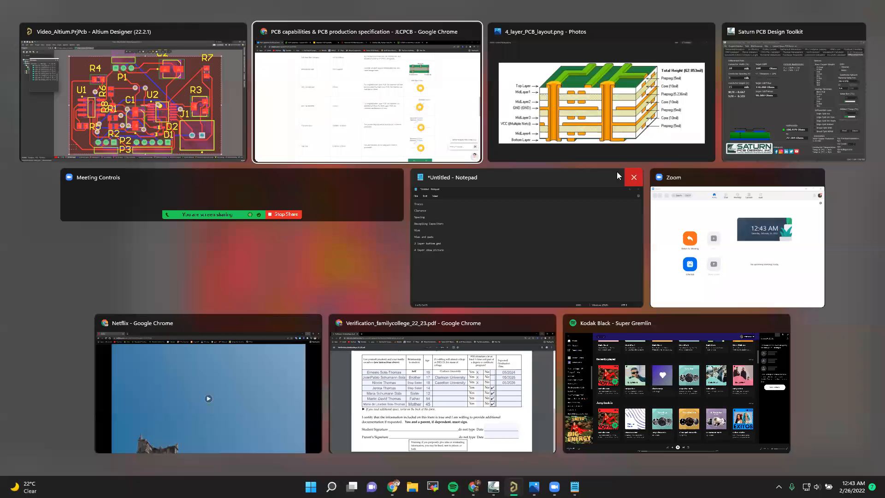
pyautogui.click(600, 131)
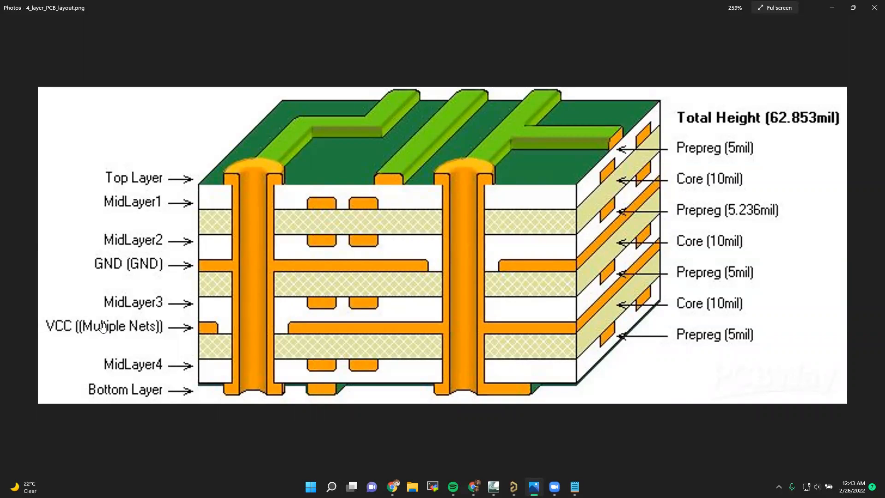
pyautogui.hotkey('alt', 'Tab')
pyautogui.click(409, 212)
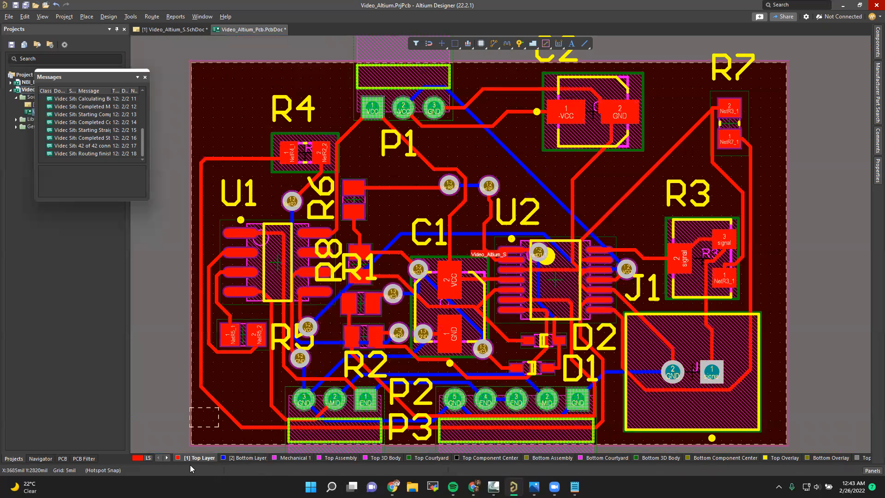
pyautogui.click(249, 457)
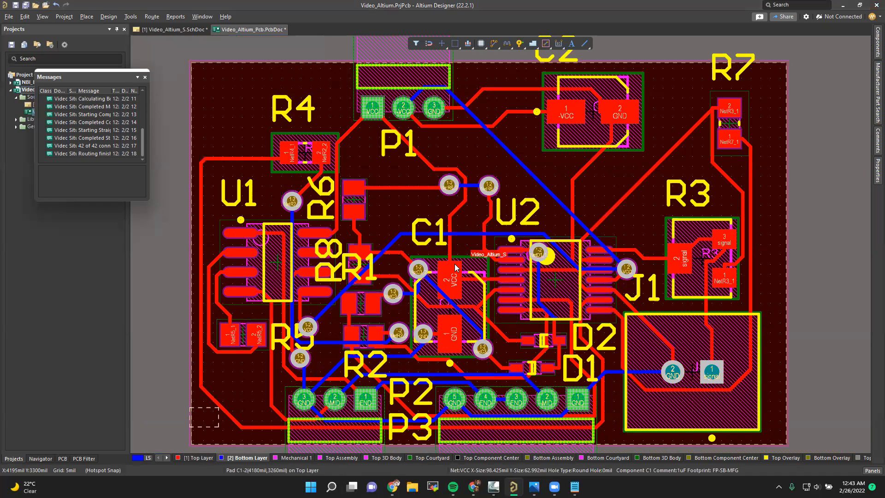
# Step: Switch to the Bantam Tools milling machine page in Chrome, read its Precision & Reliability section, and return to the PCB layout
pyautogui.press('super+Tab')
pyautogui.click(567, 72)
pyautogui.hotkey('ctrl', '5')
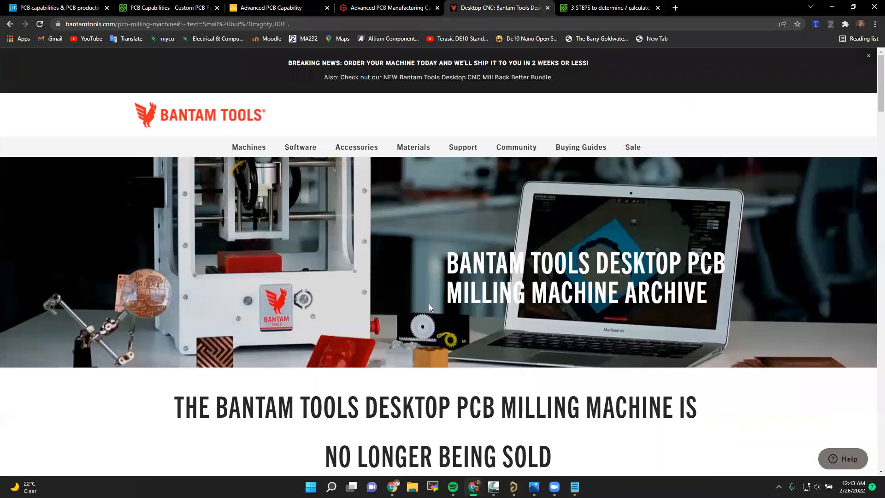
pyautogui.scroll(-10, 423, 306)
pyautogui.scroll(-20, 423, 306)
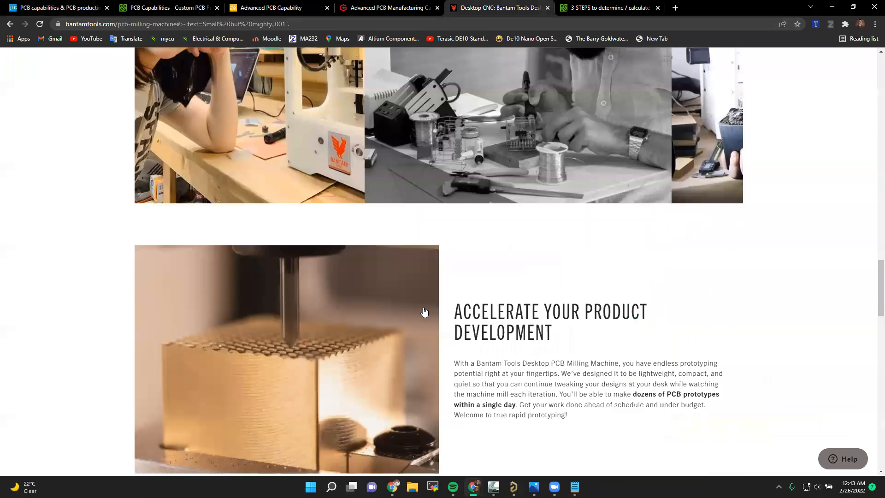
pyautogui.scroll(4, 510, 227)
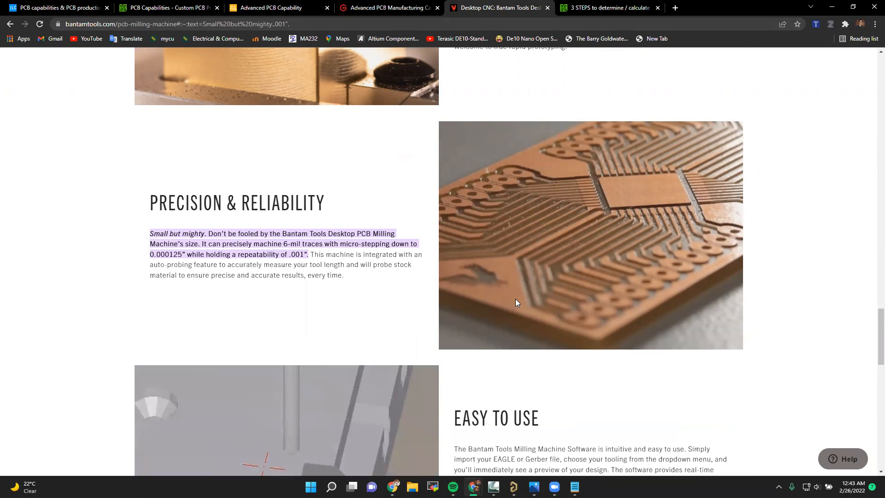
pyautogui.hotkey('alt', 'Tab')
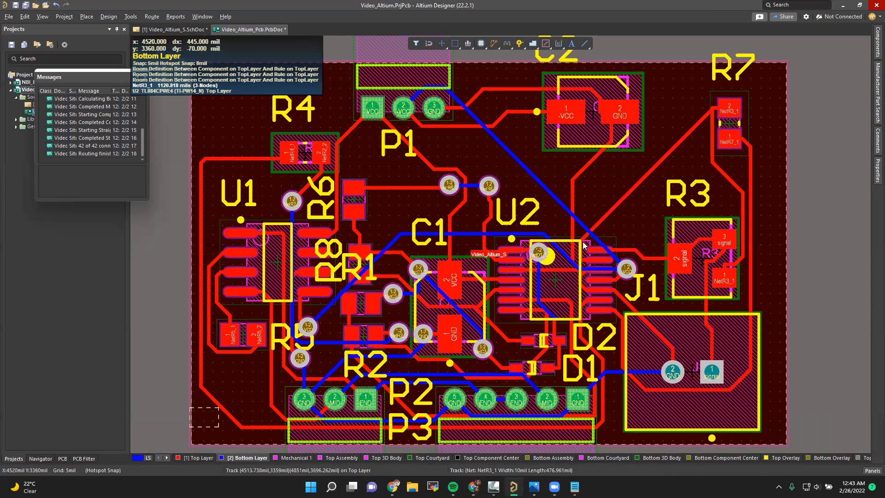